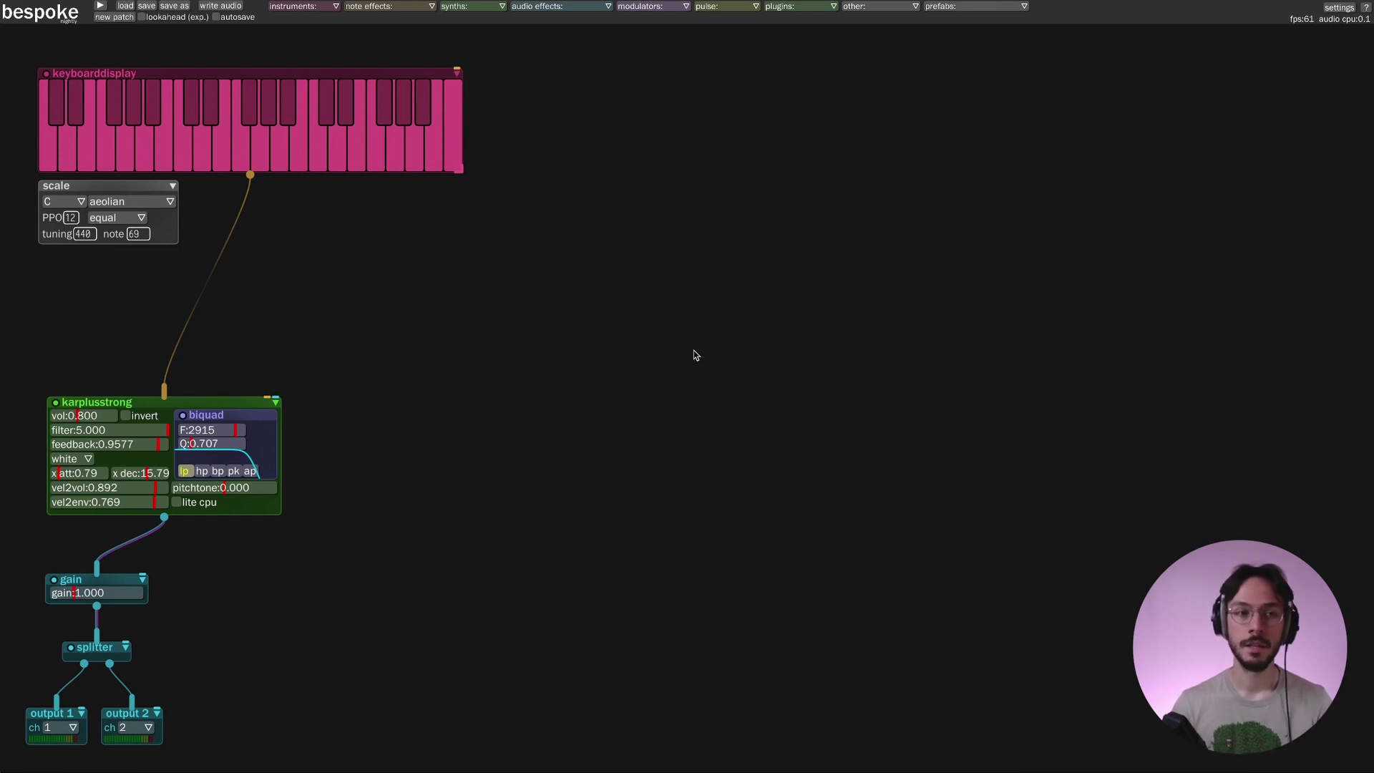
Step: Add a notecanvas module and place it beside the karplusstrong module, below the keyboard display
right_click(694, 350)
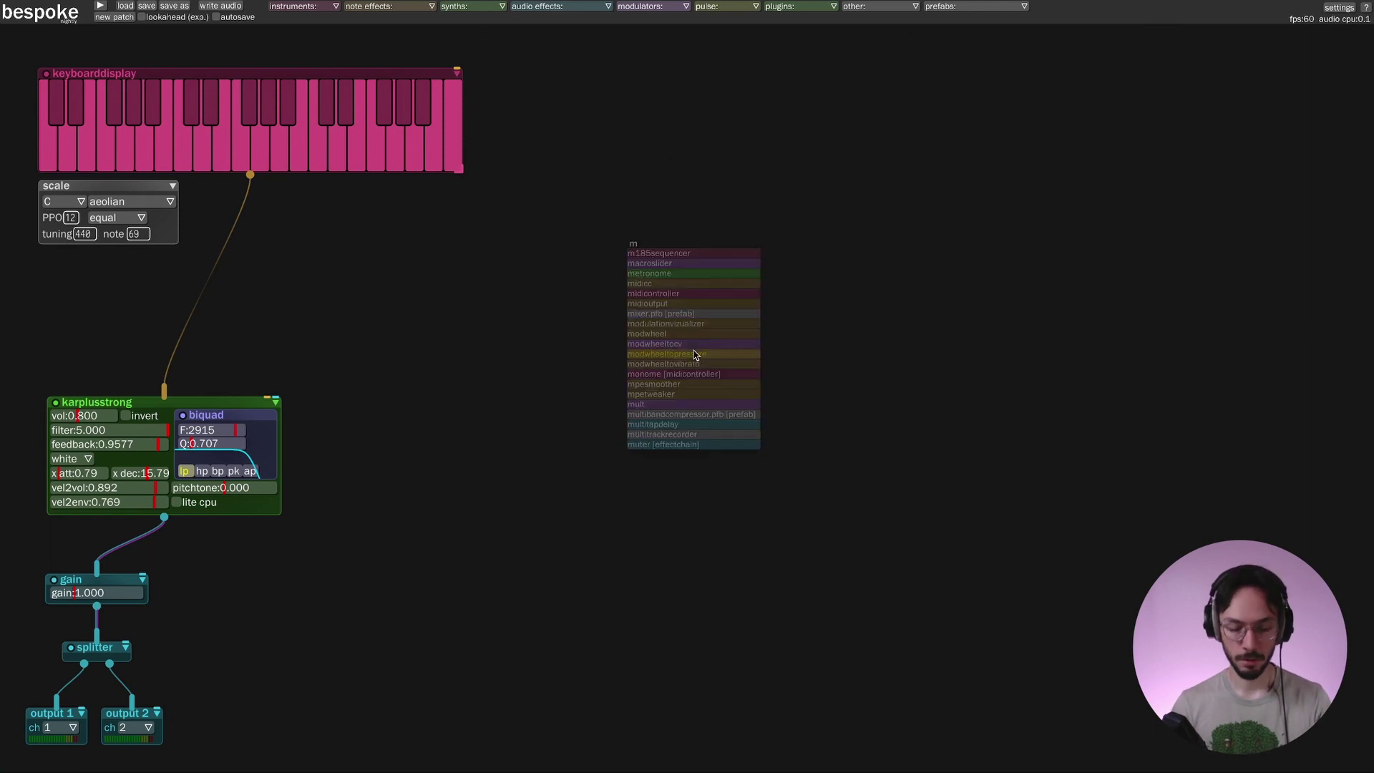
left_click(694, 349)
left_click_drag(690, 177, 614, 230)
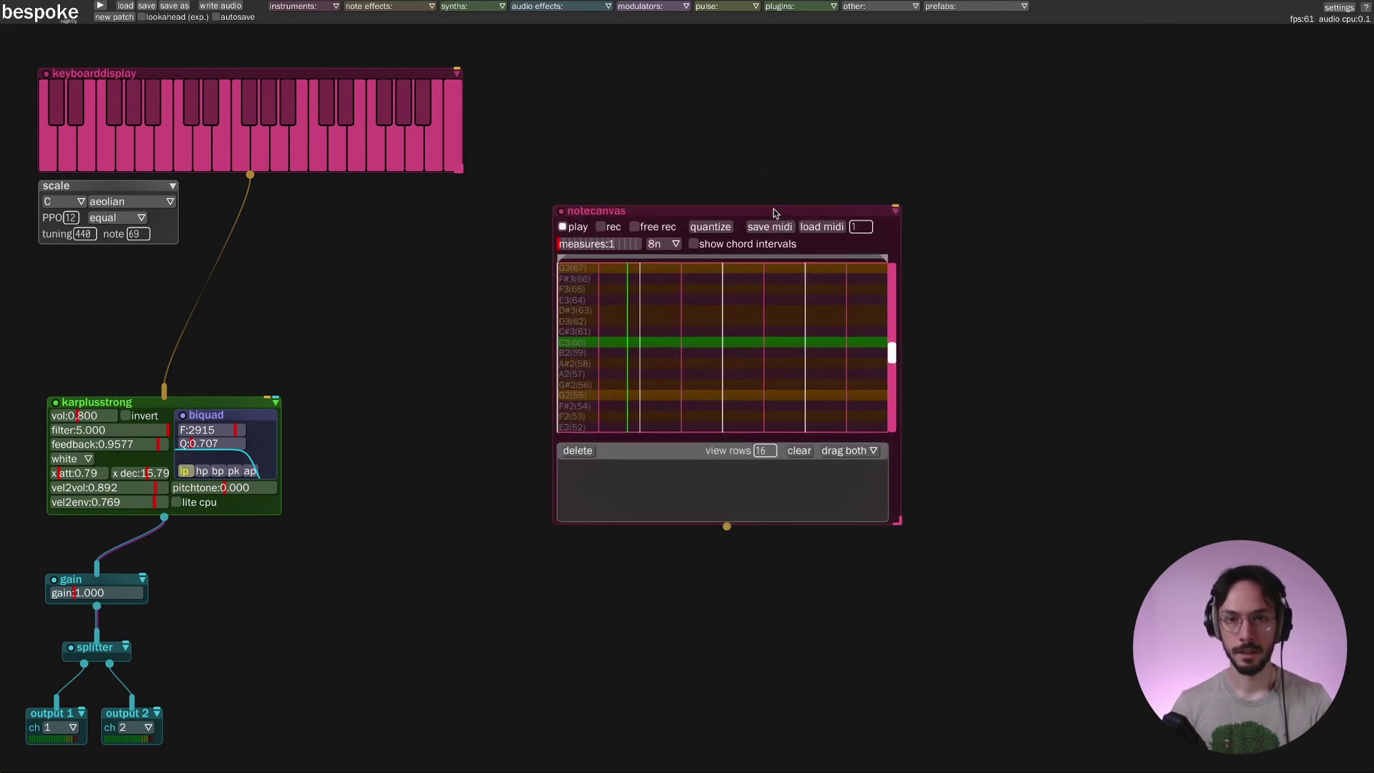
left_click_drag(774, 215, 525, 308)
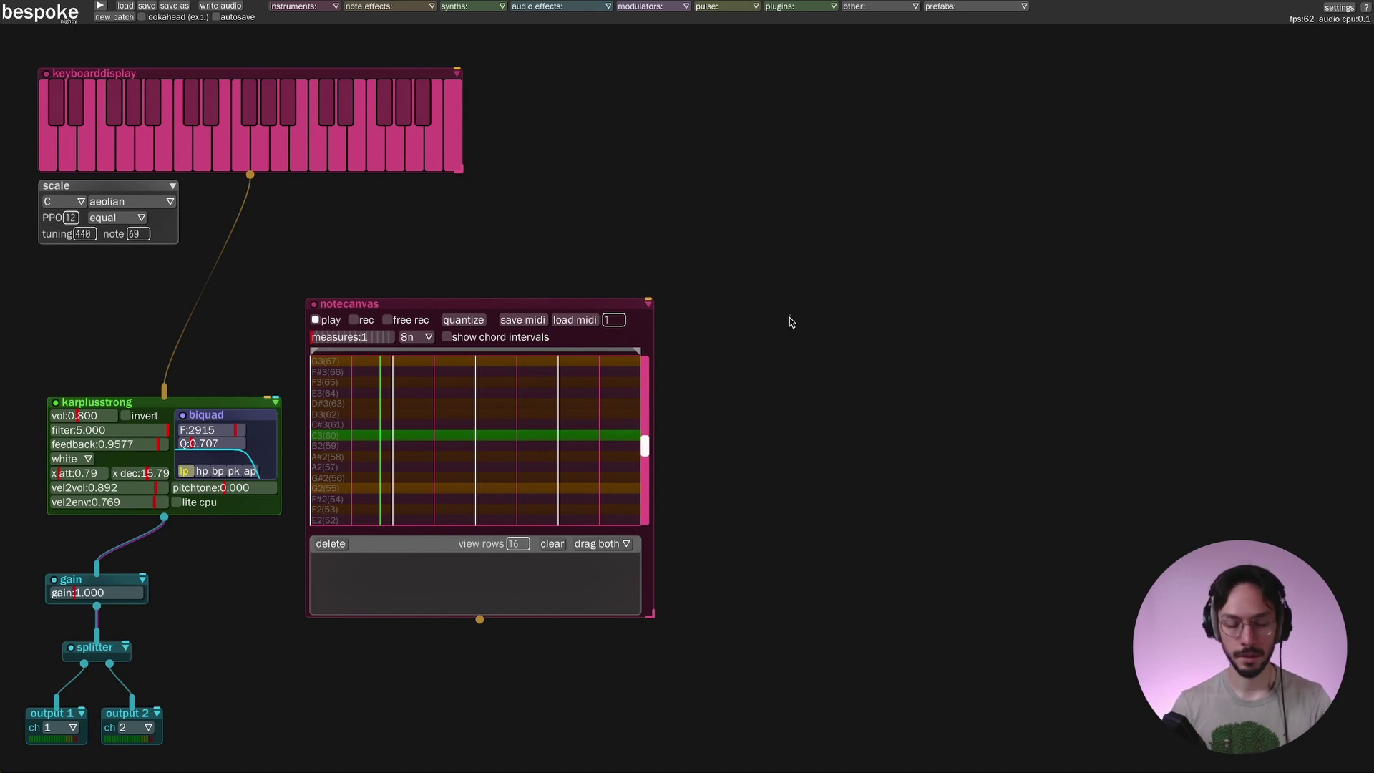
Step: Add a notesequencer module beside the notecanvas and enlarge it to about the notecanvas's height and well over its width
type("n")
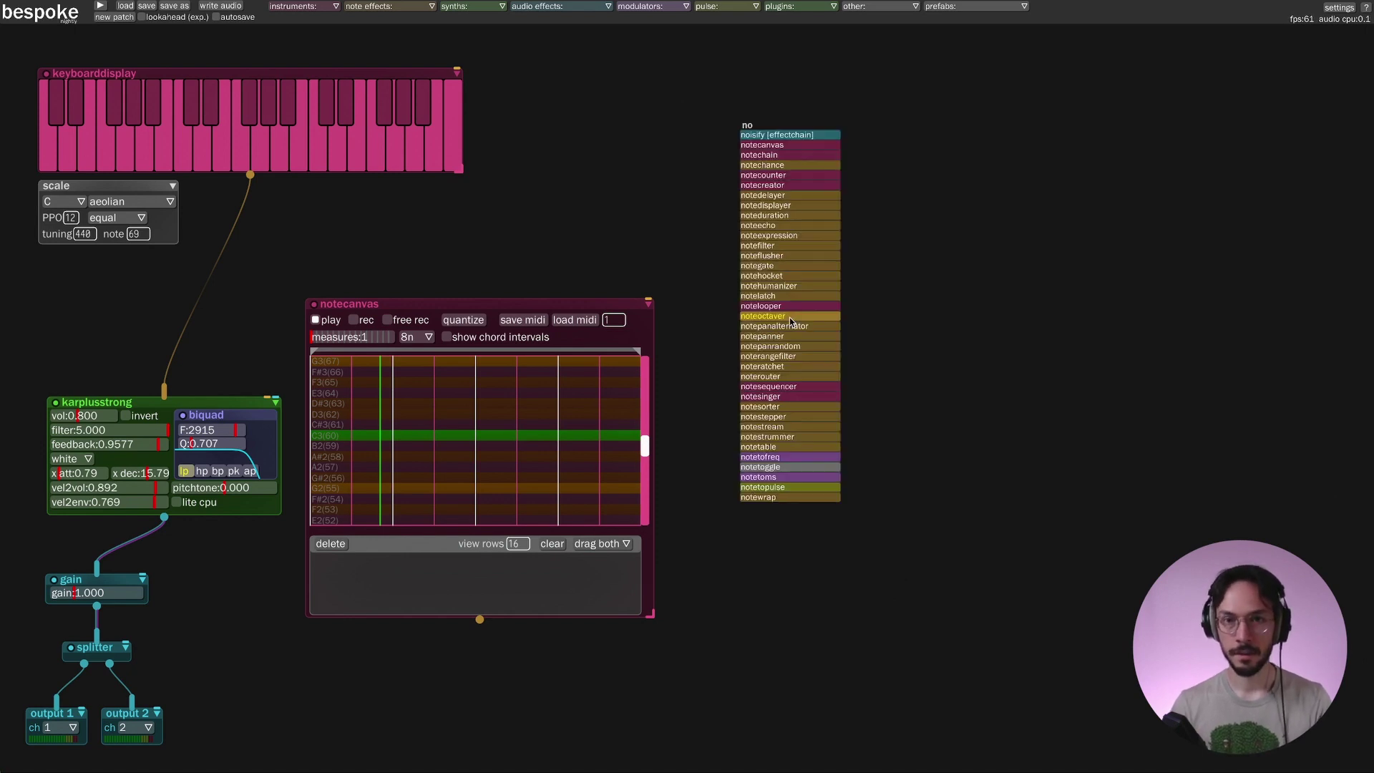
type("o")
left_click(791, 386)
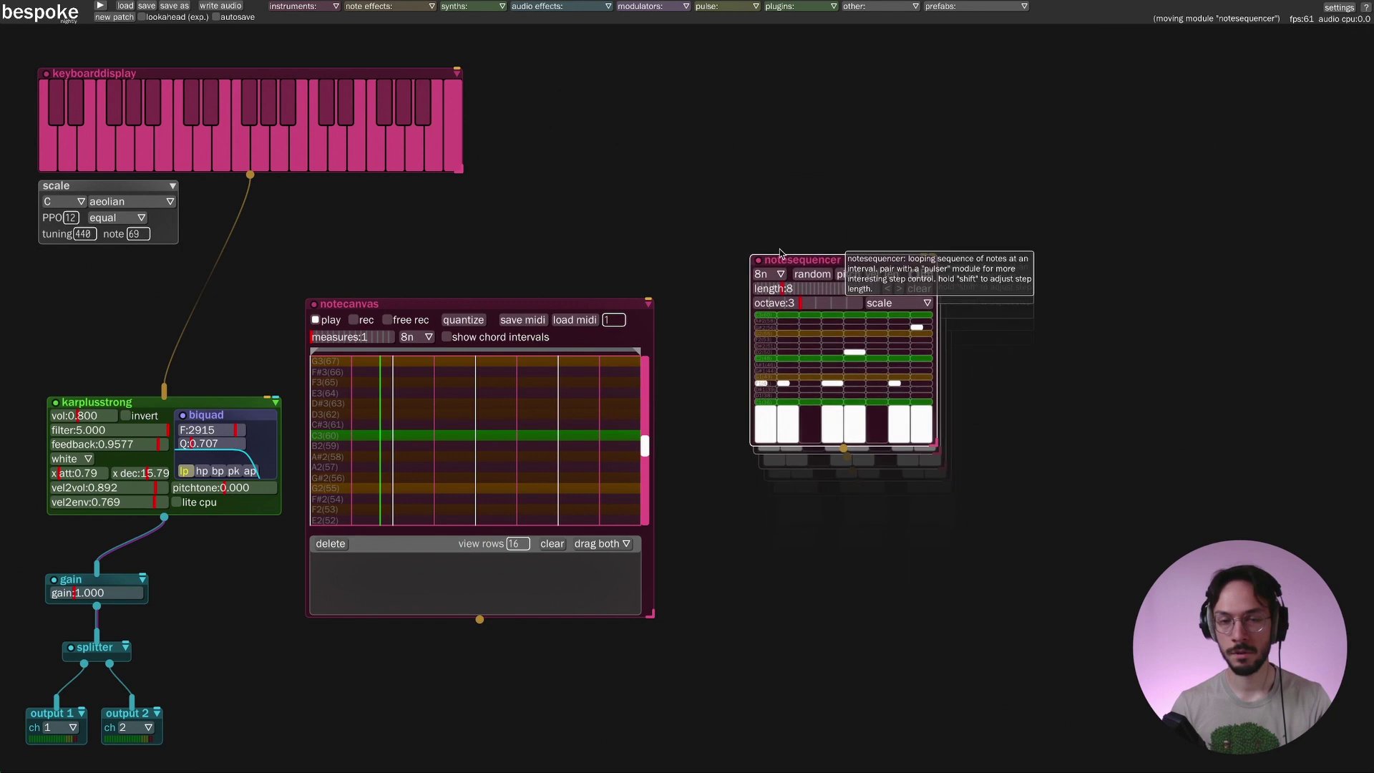
left_click(707, 303)
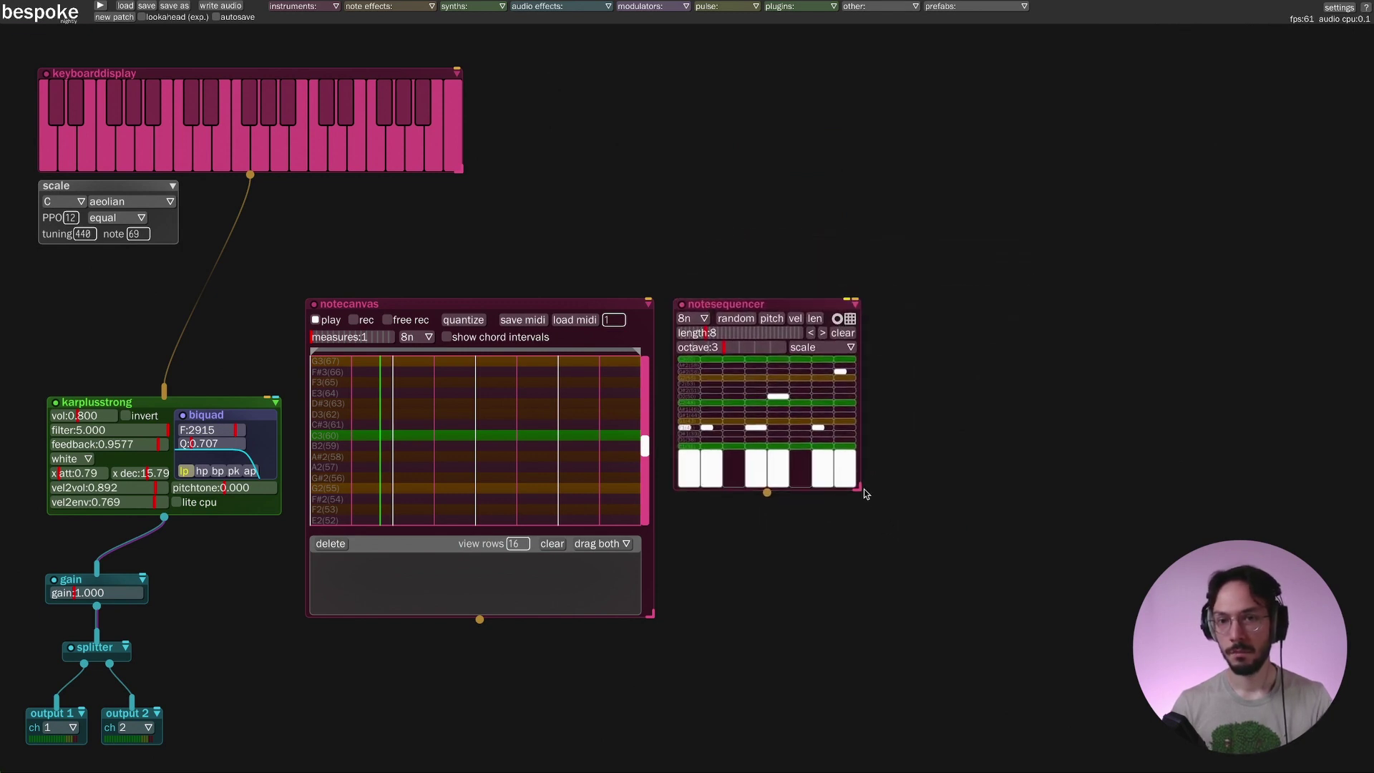
left_click_drag(864, 488, 1264, 621)
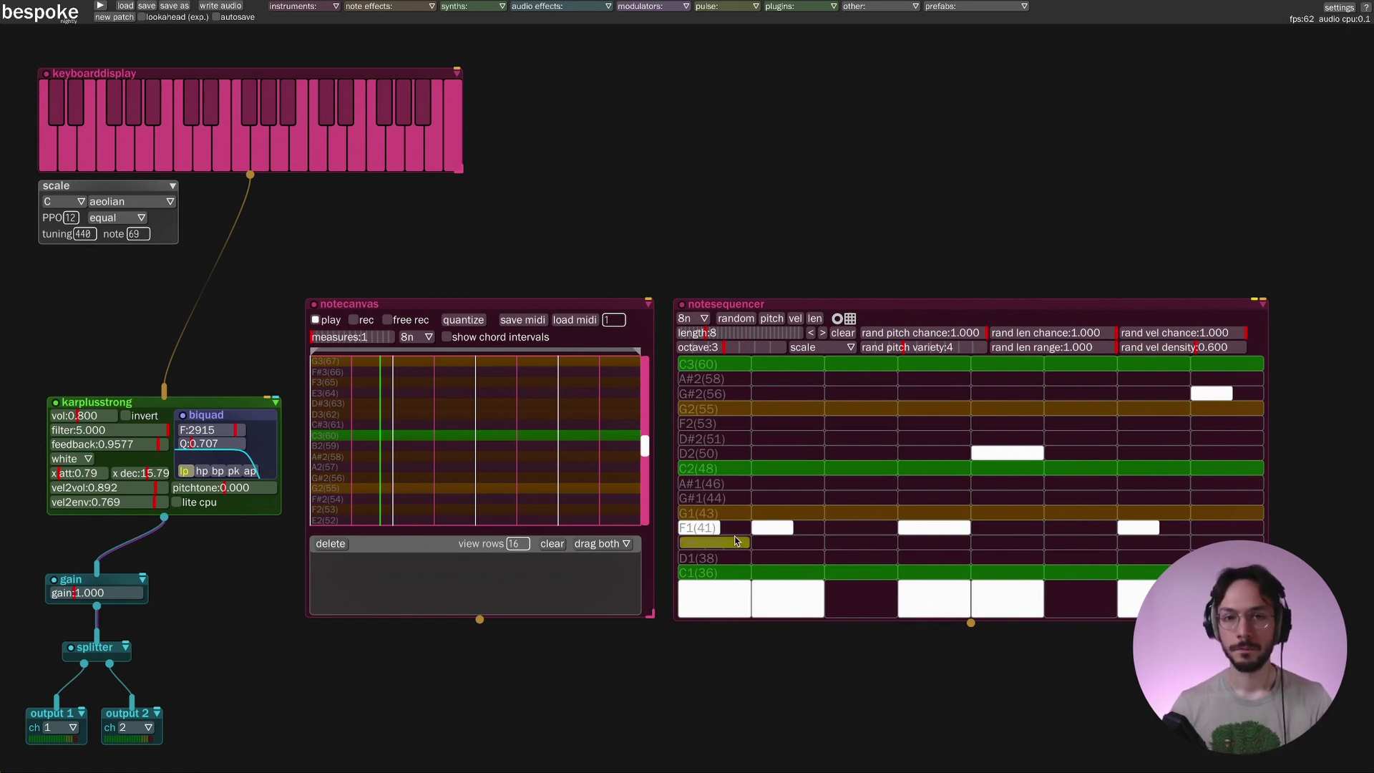
Step: Place full-length notes G2, D#2, C2 and F2 on steps 1, 2, 3 and 6 of the notesequencer
left_click(828, 377)
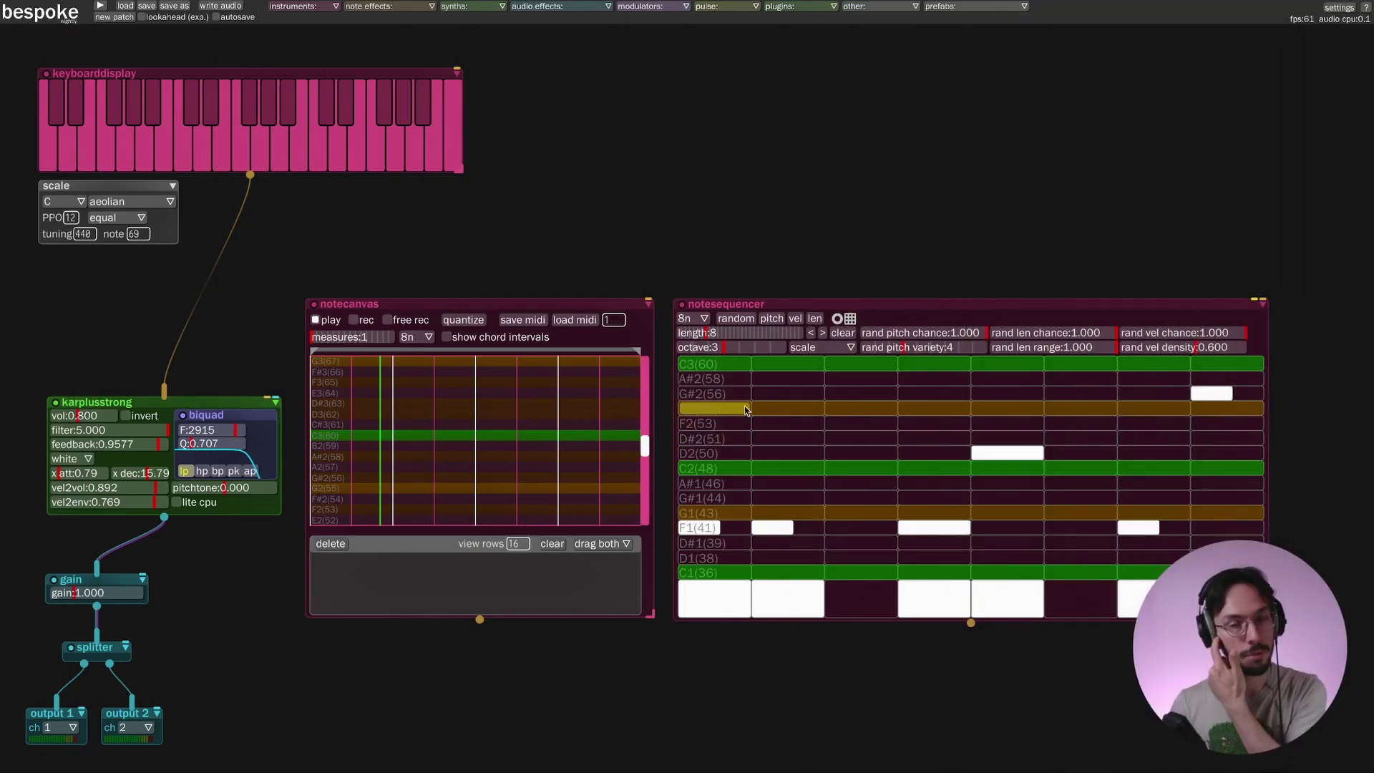
left_click(745, 410)
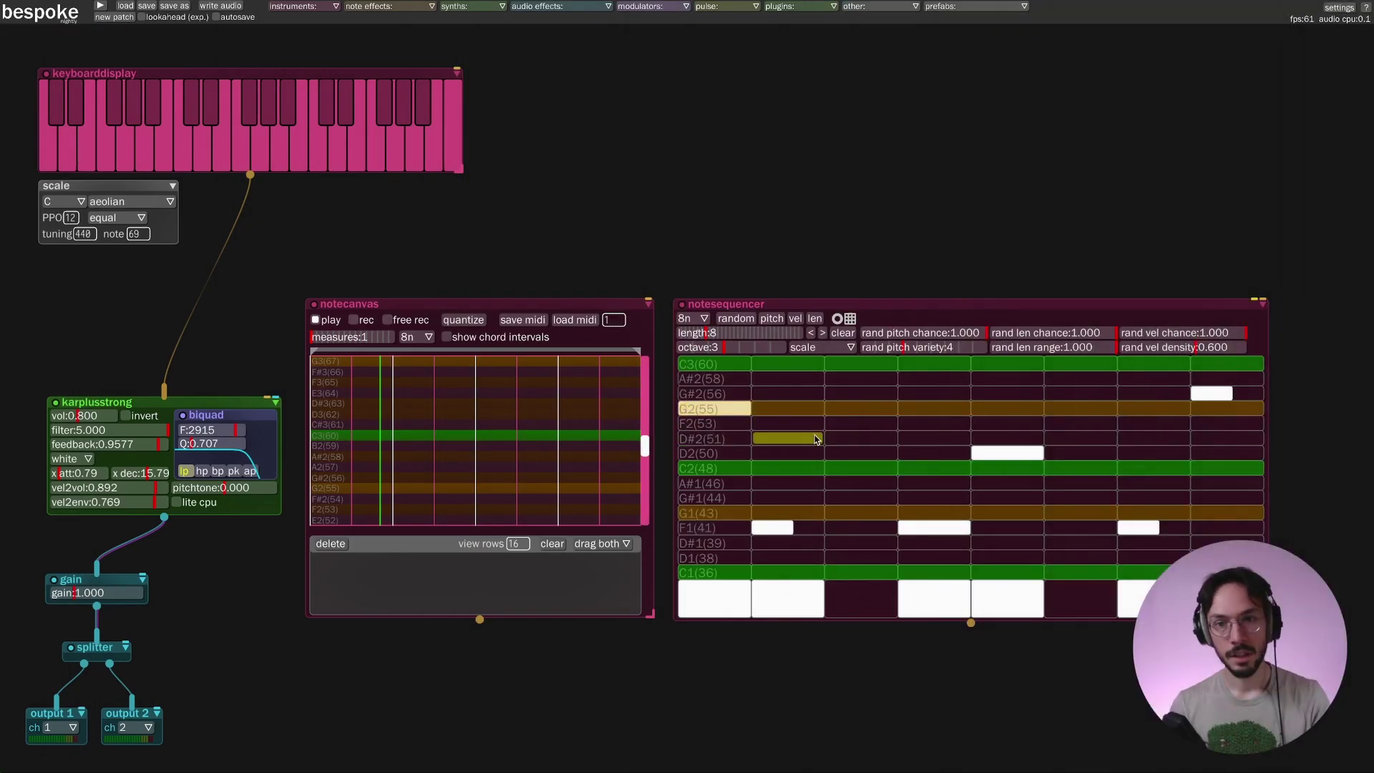
left_click(808, 438)
left_click(887, 468)
left_click(1083, 424)
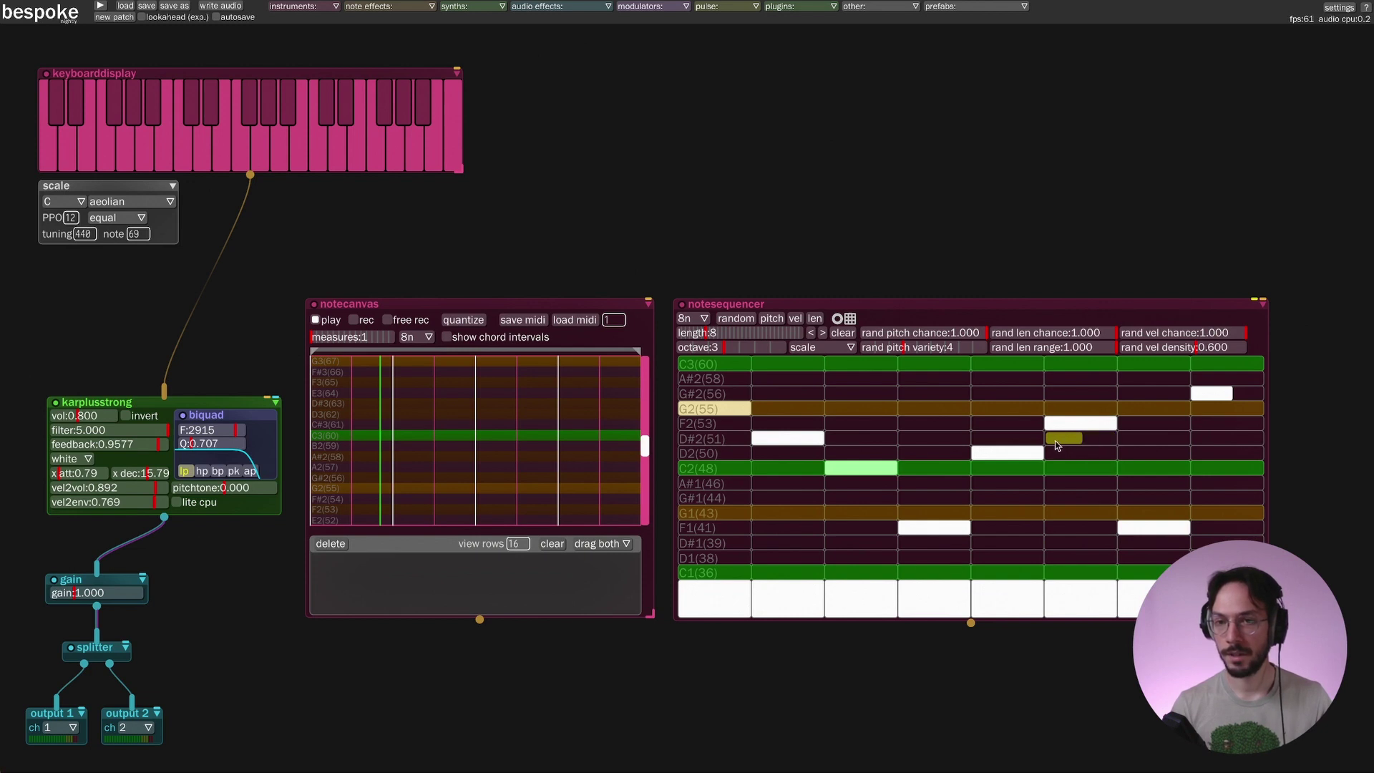
Step: Move the sixth step's note to G#2 and shorten it to about a quarter of a step
left_click(1101, 442)
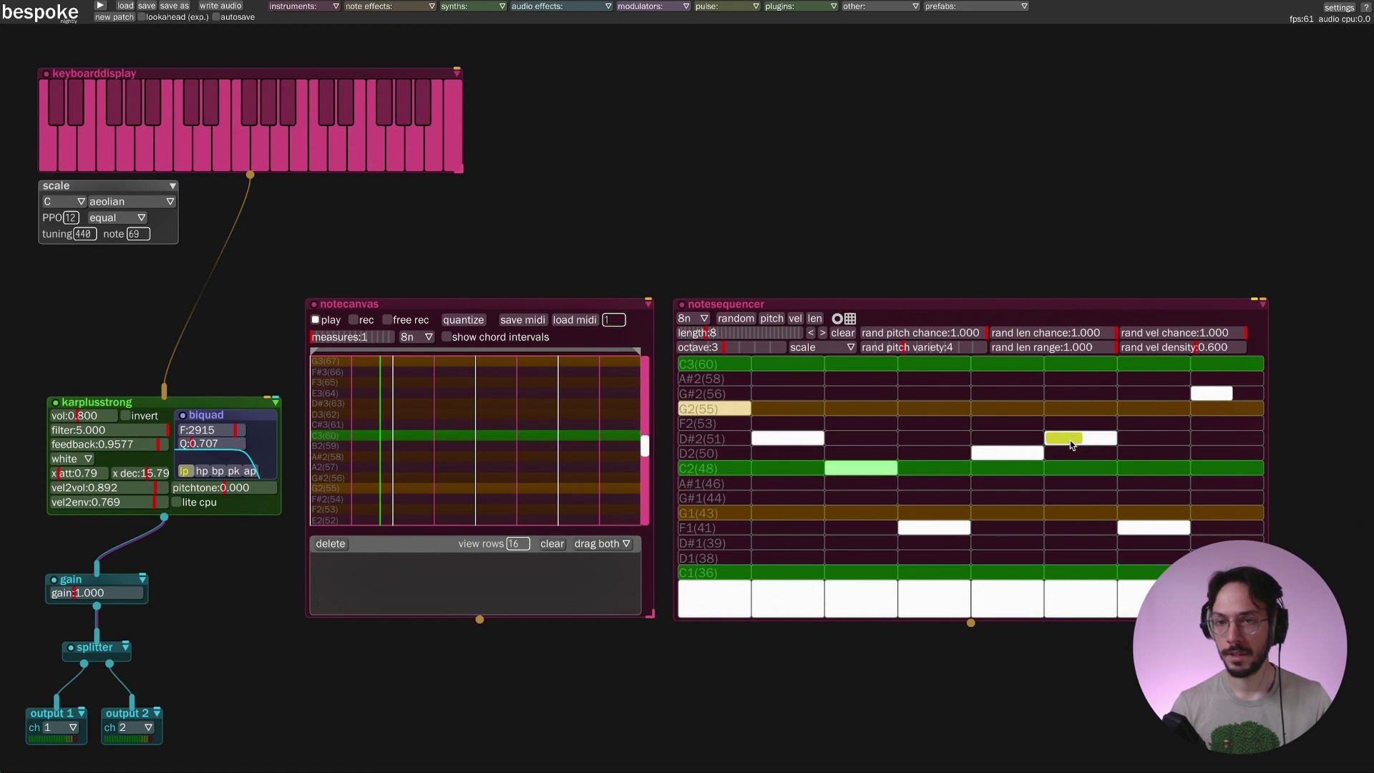
left_click(1071, 445)
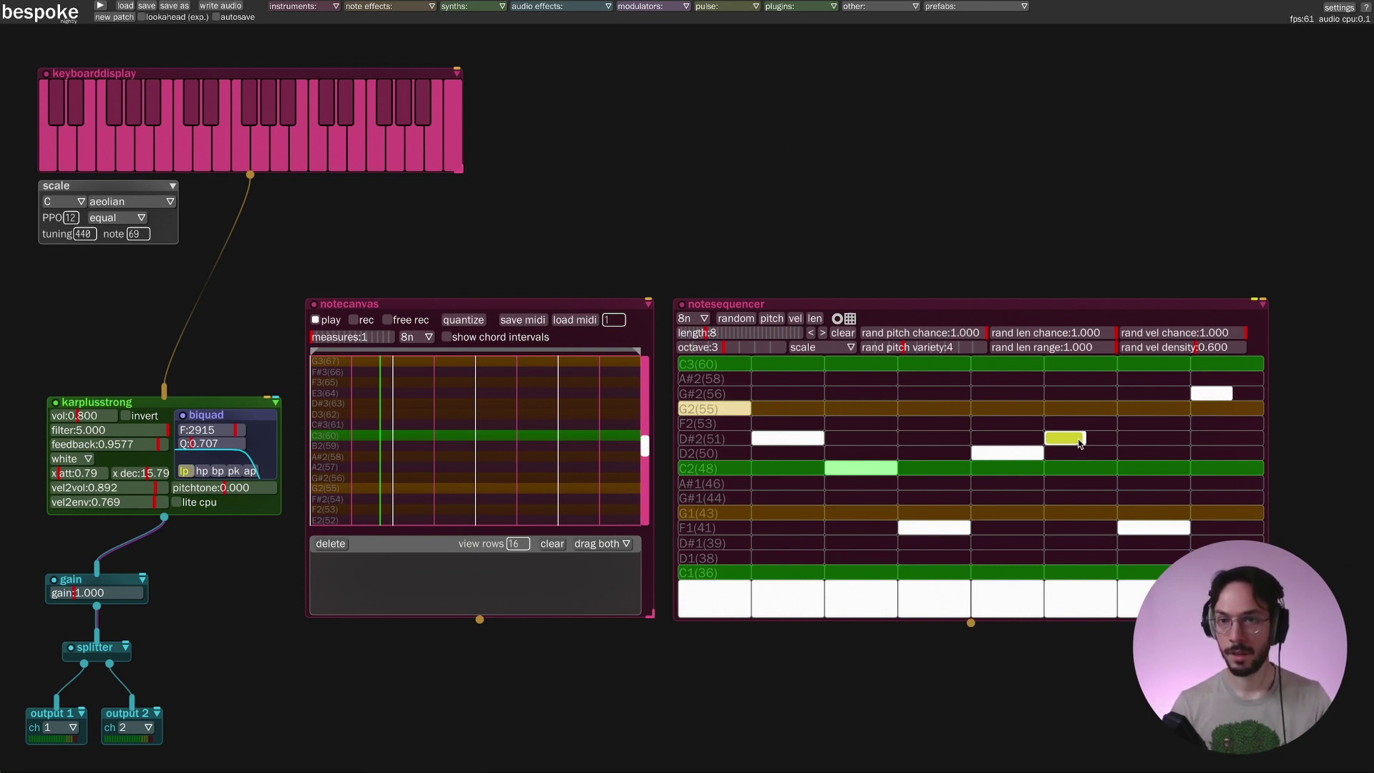
left_click_drag(1080, 443, 1064, 406)
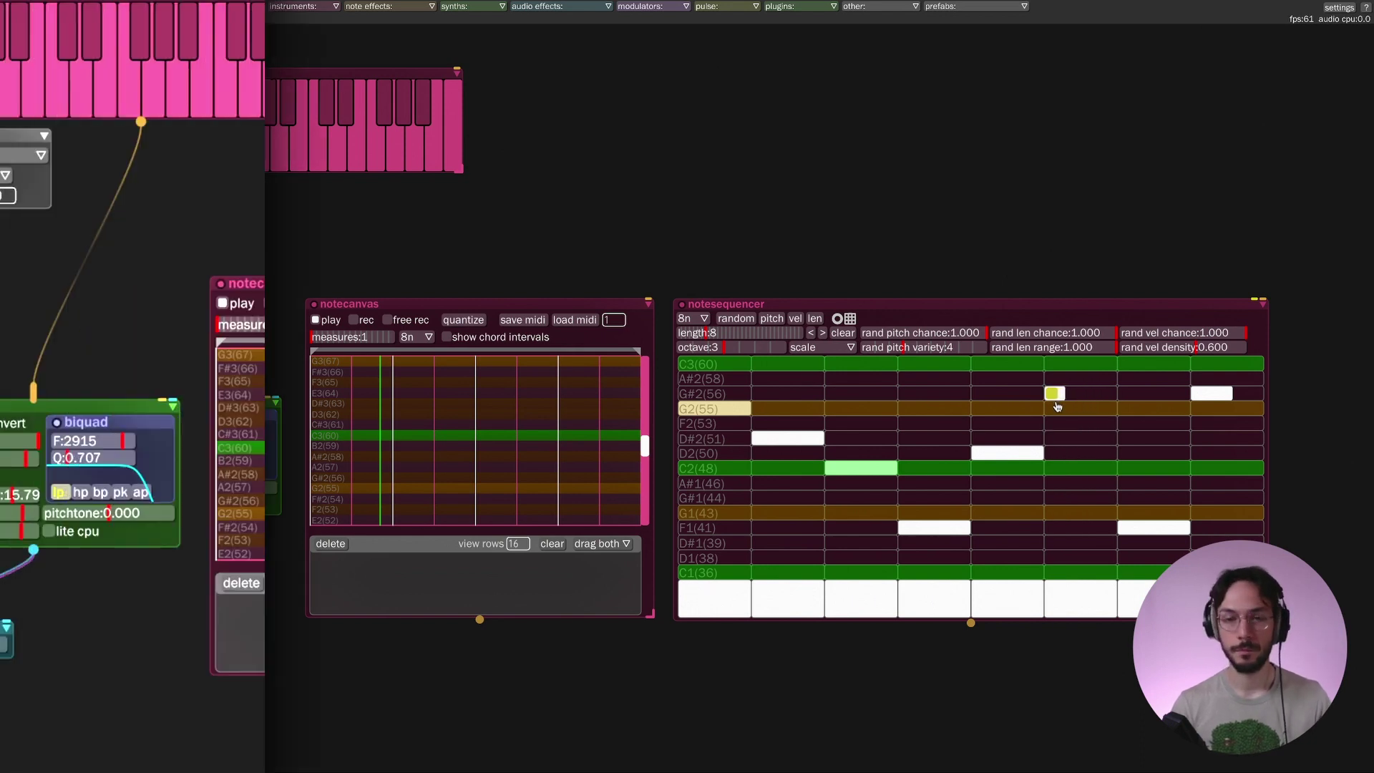
left_click(1056, 458)
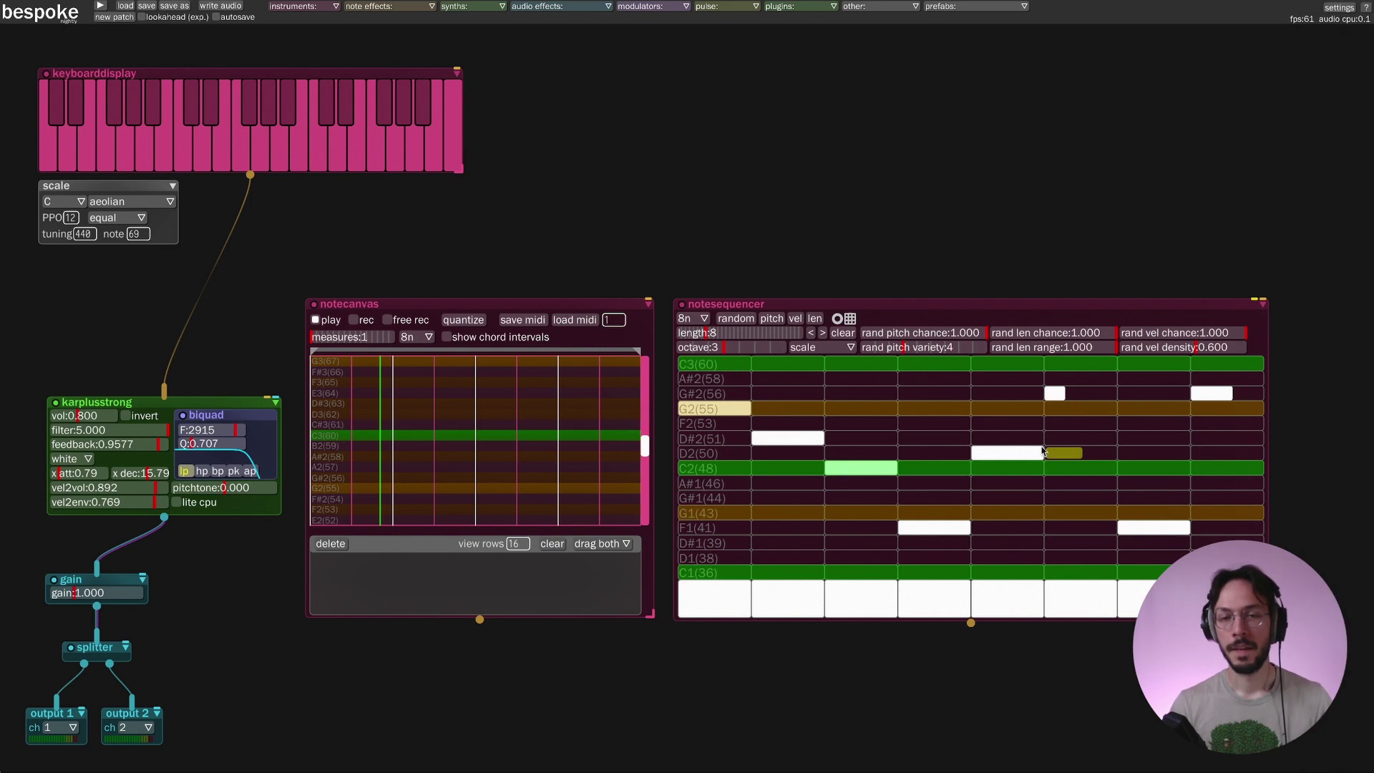
left_click_drag(1056, 458, 791, 446)
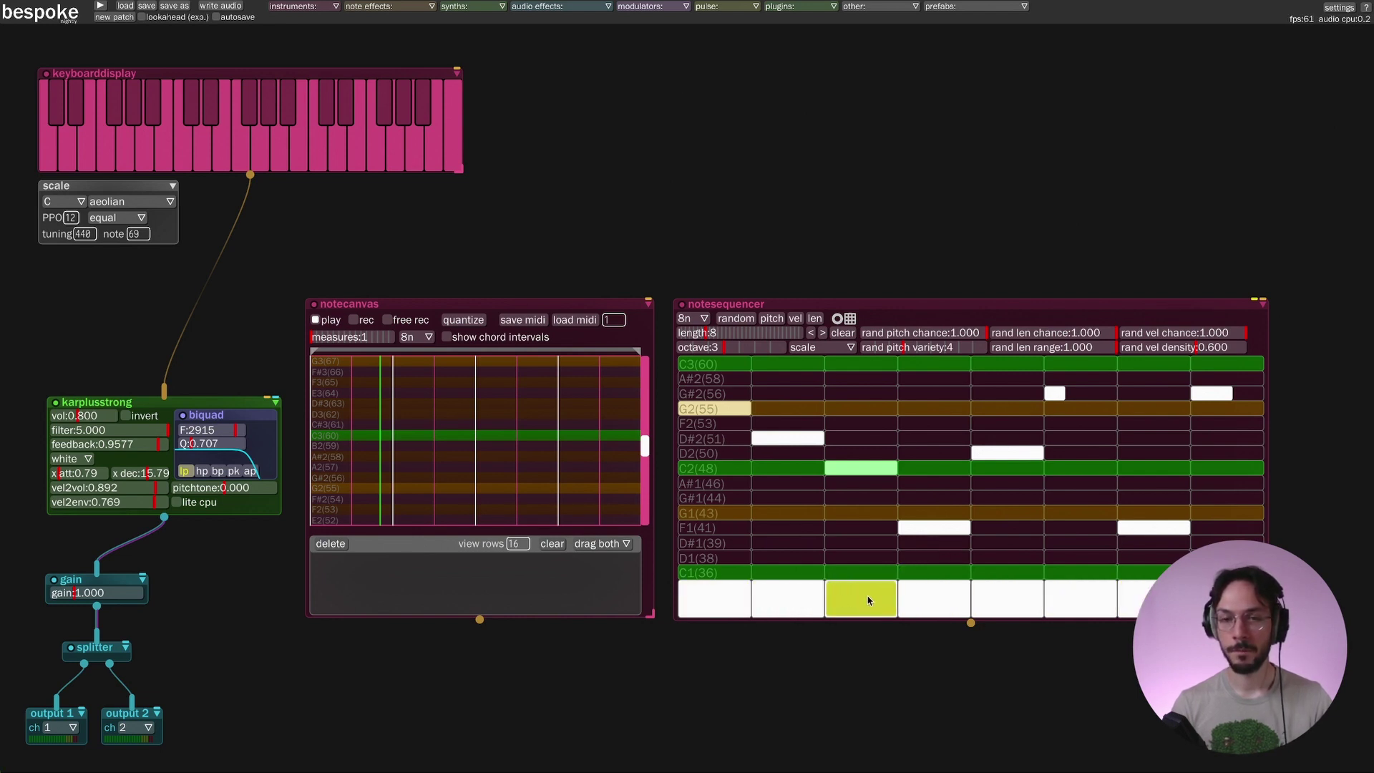
Step: Lower the velocity of the fourth step in the notesequencer
left_click(955, 596)
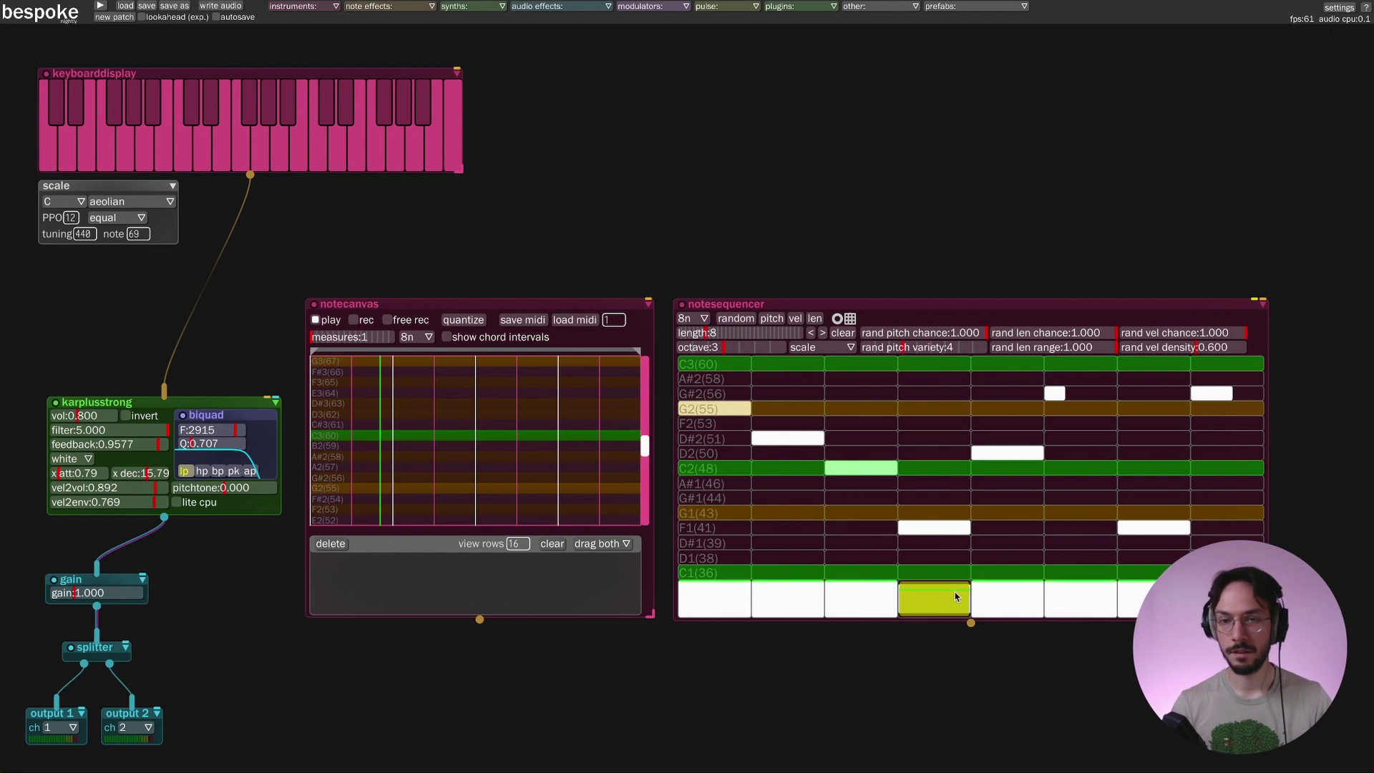
left_click_drag(955, 596, 930, 617)
left_click(929, 576)
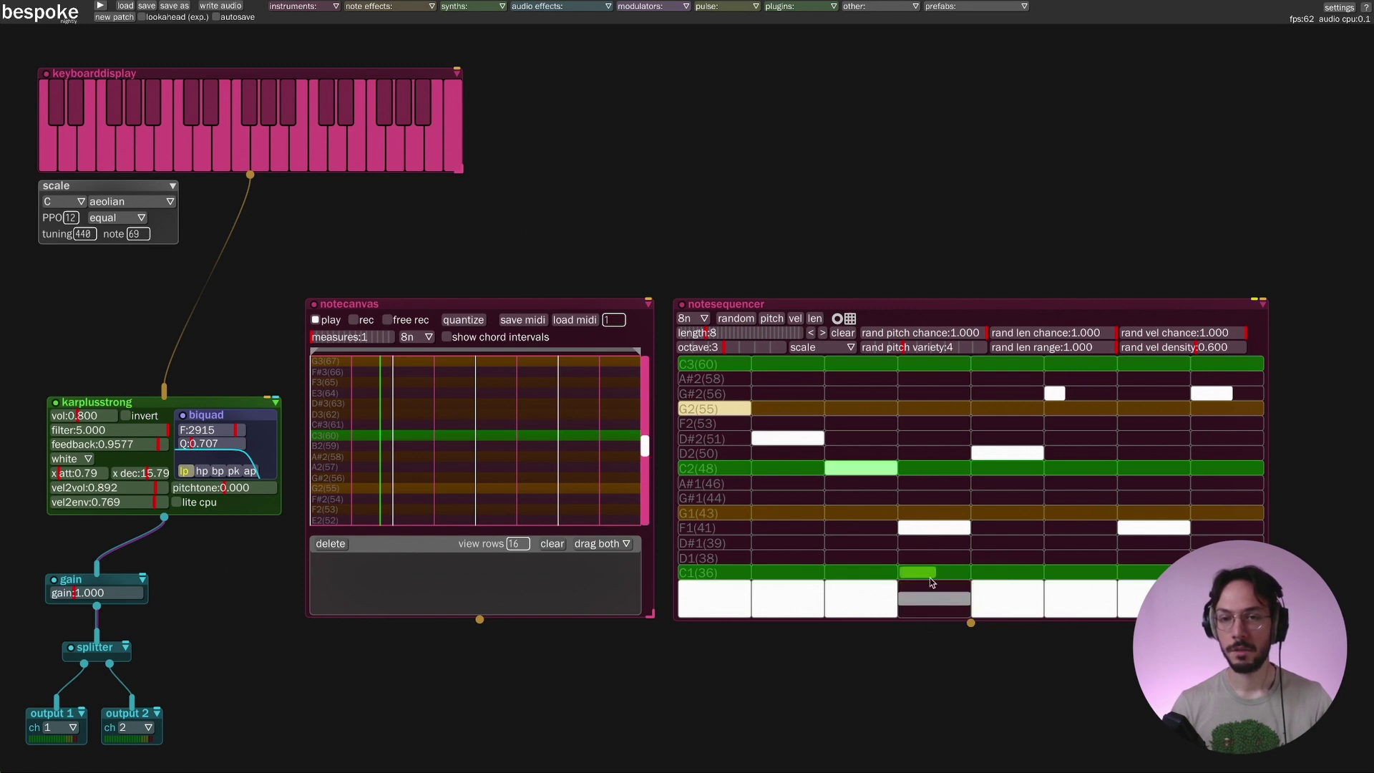
left_click(942, 601)
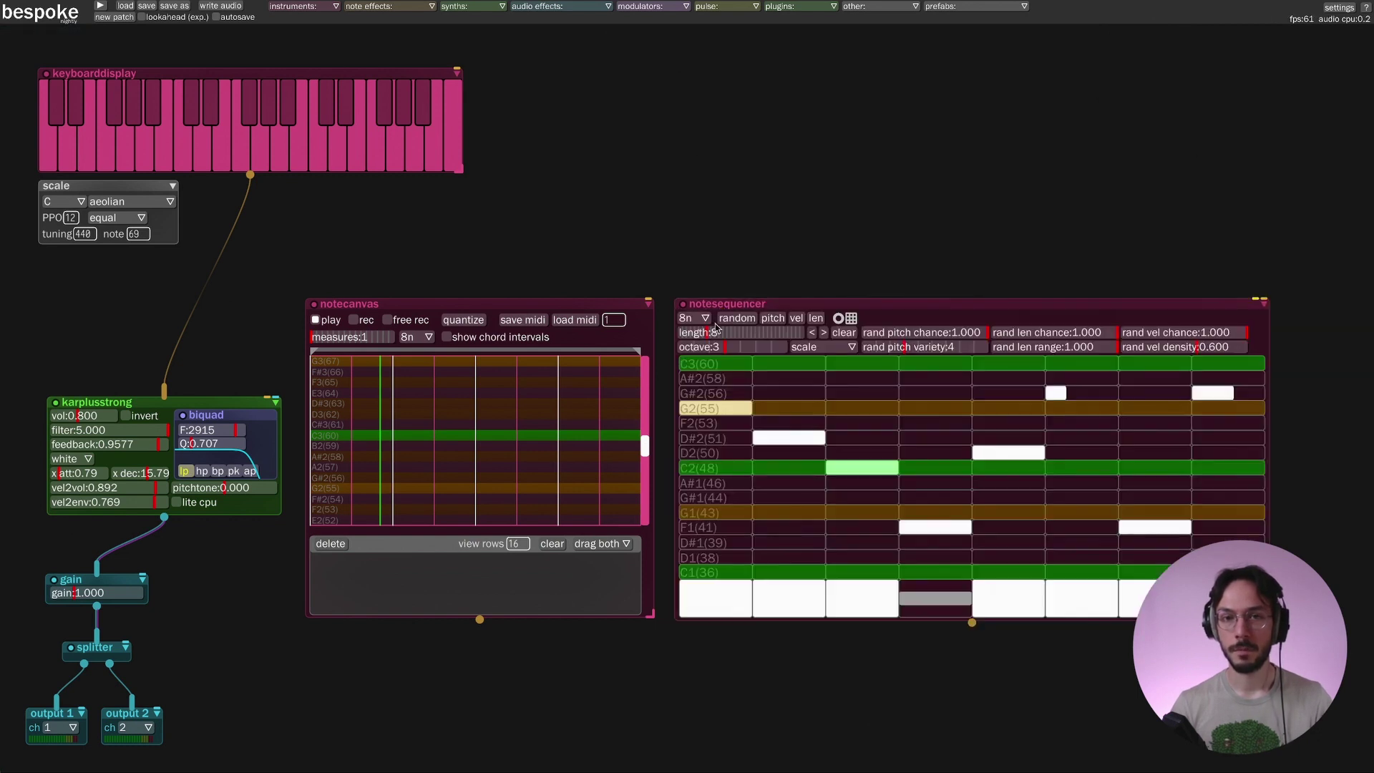
Step: Set the notesequencer's length to 16 steps, keeping the 8n interval
left_click(693, 317)
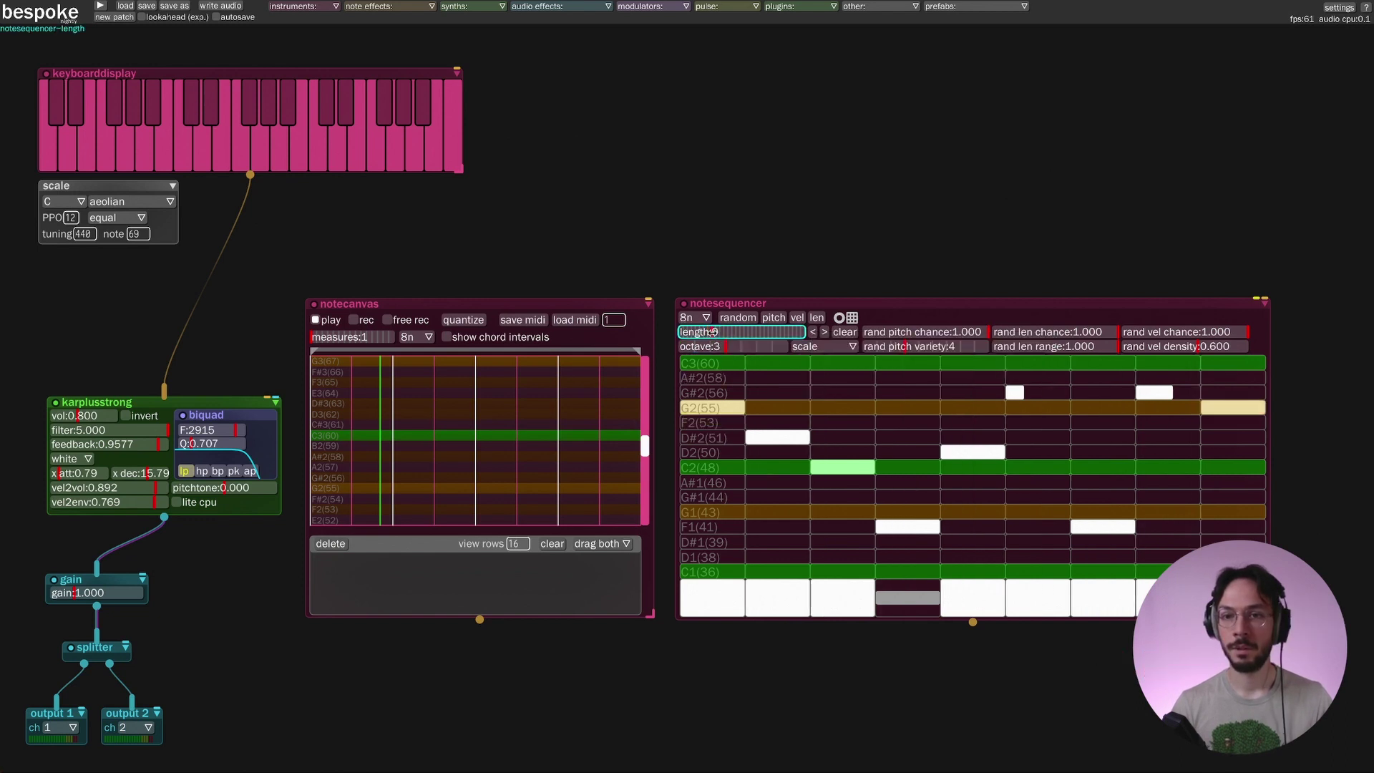
left_click_drag(707, 332, 738, 332)
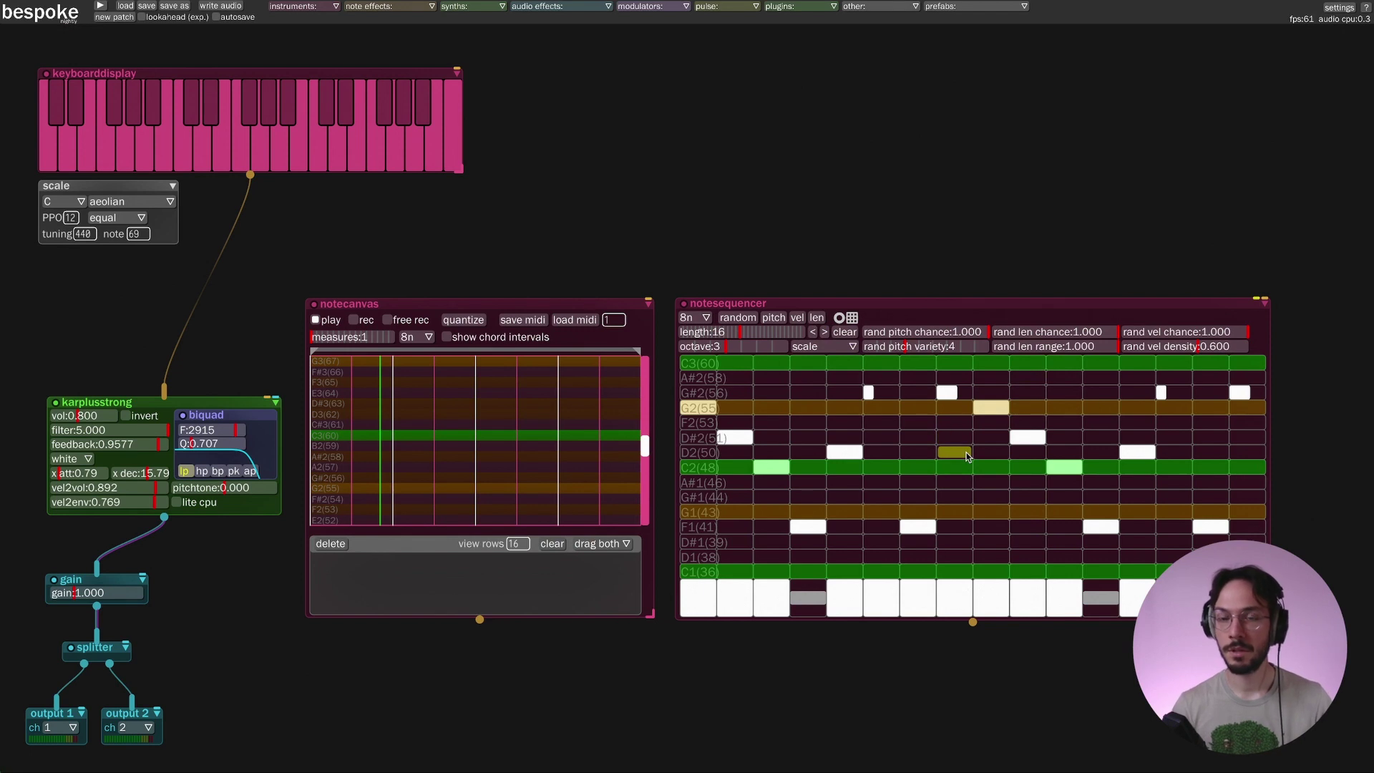
Step: Shift the note sequence forward in time by seven steps
left_click(825, 334)
left_click(824, 333)
left_click(825, 334)
left_click(825, 334)
left_click(824, 333)
left_click(825, 333)
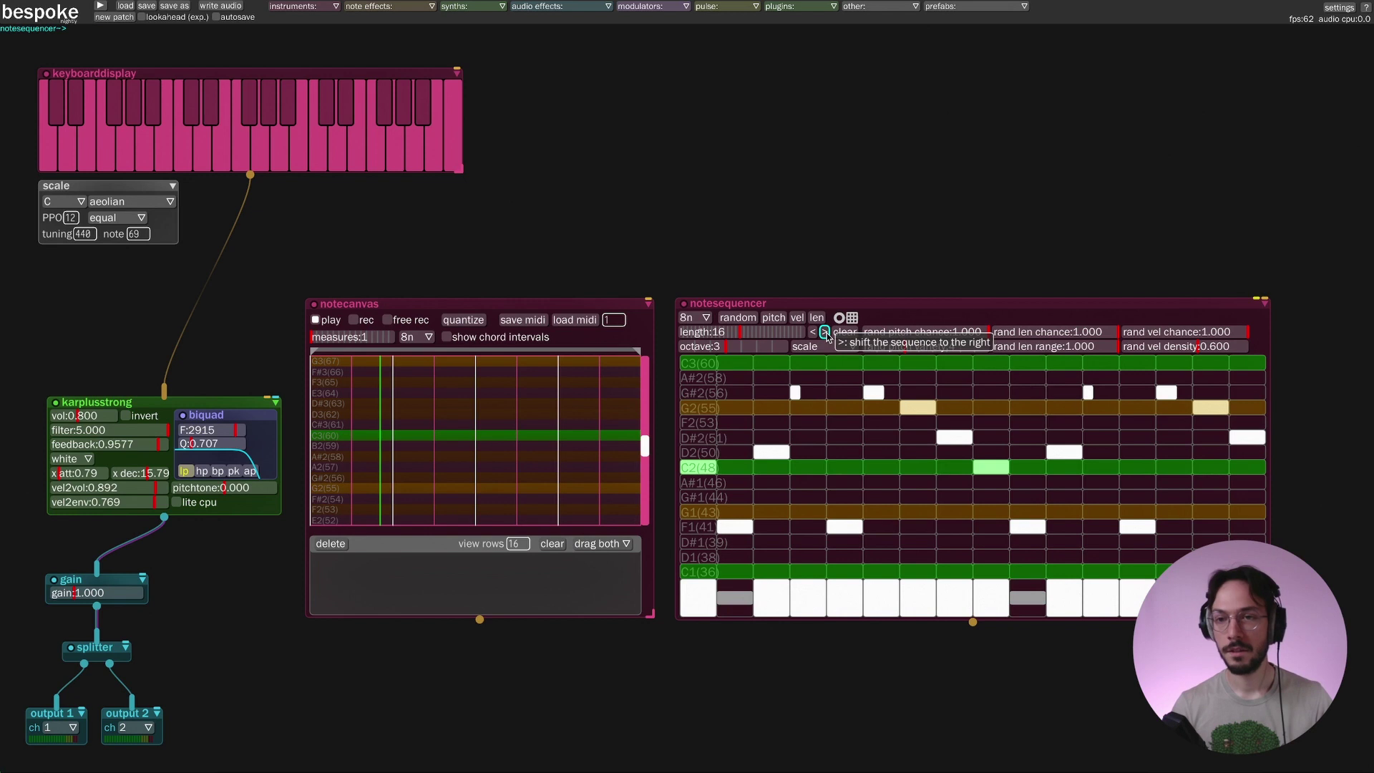
left_click(825, 334)
left_click(825, 334)
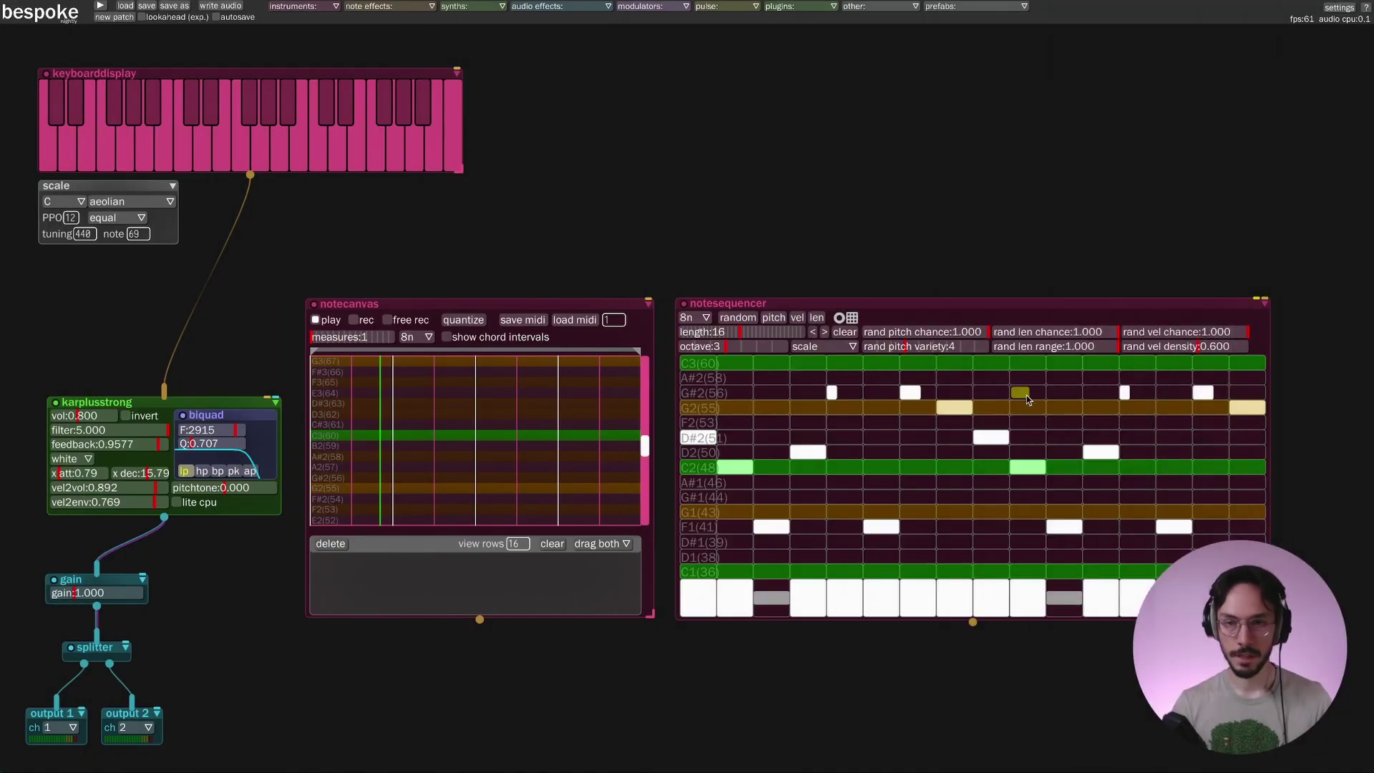
Step: Clear the sequence and place notes C2, D2, G2, C2 and G1 on steps 1, 4, 7, 10 and 13
left_click(845, 332)
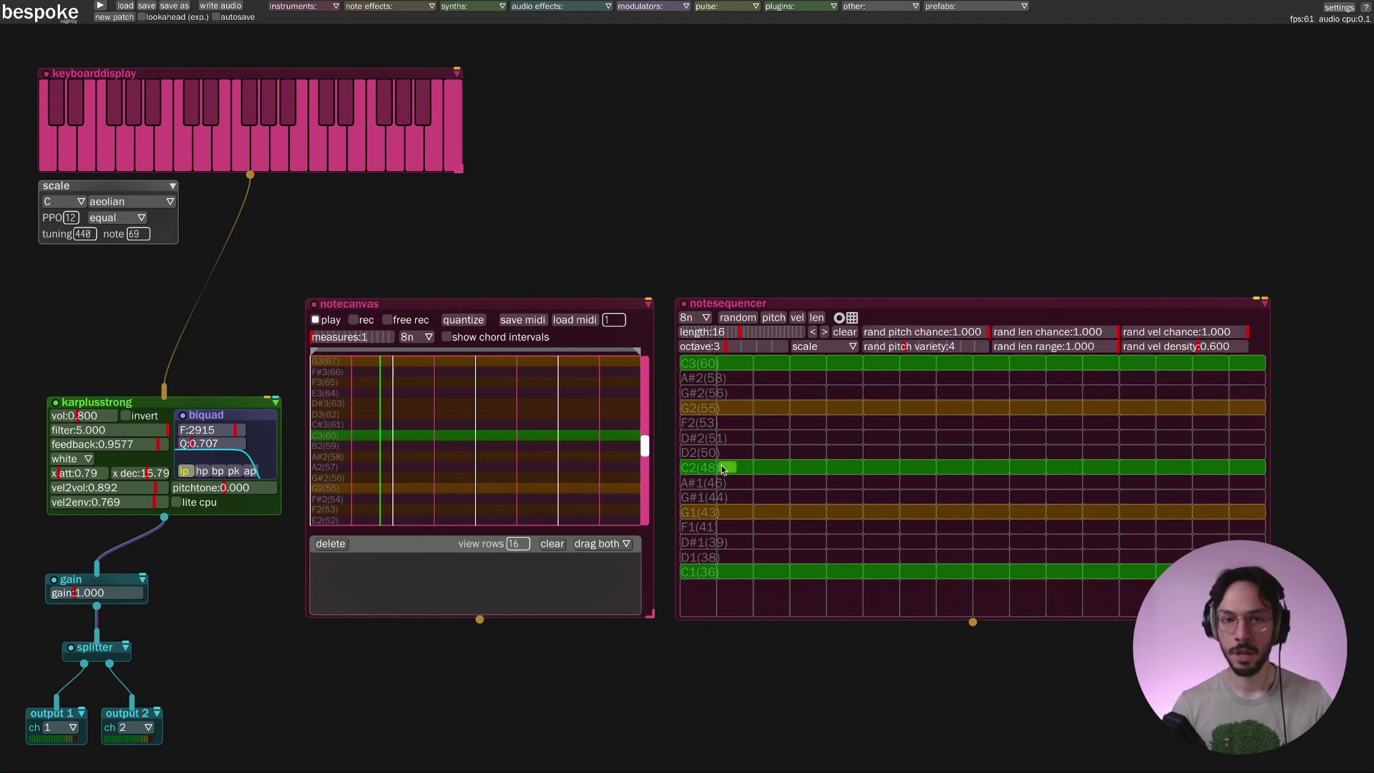
left_click(698, 467)
left_click(808, 452)
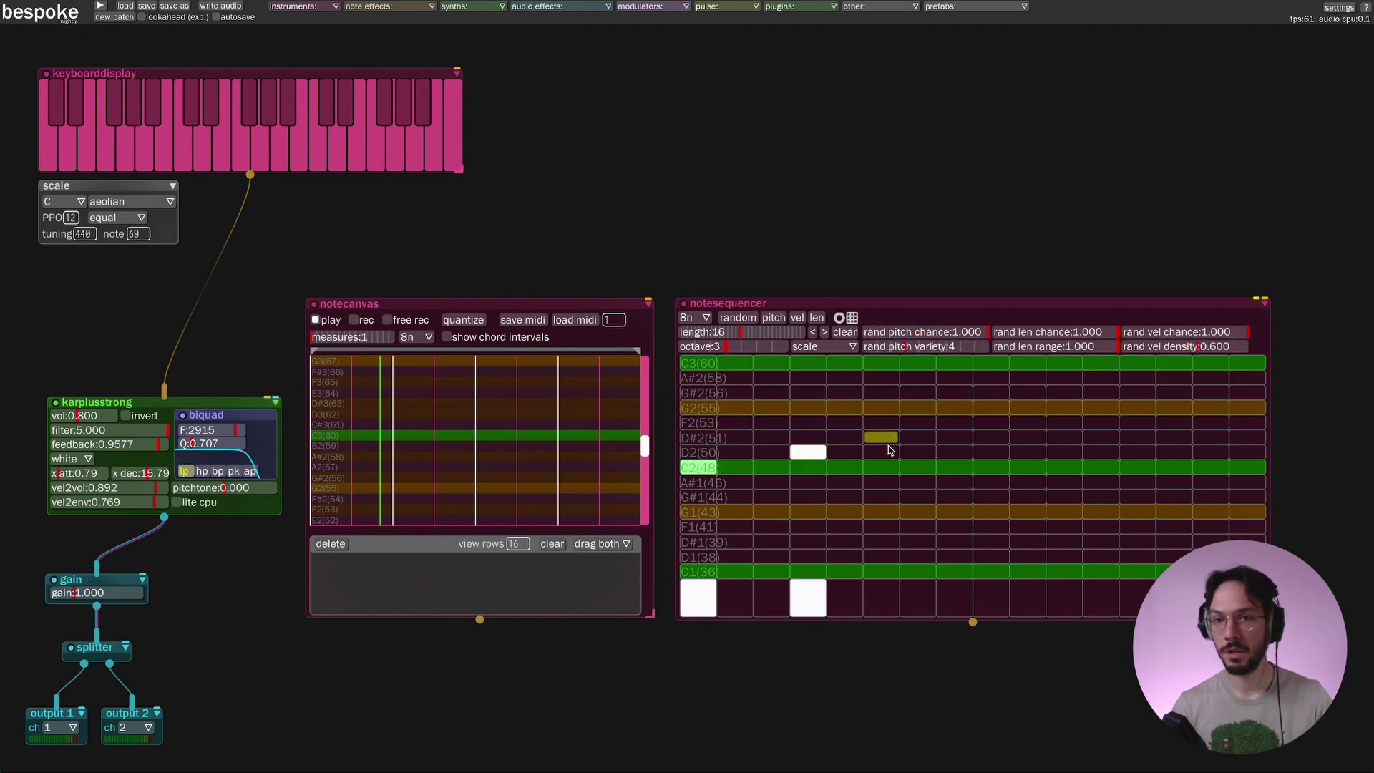
left_click(918, 407)
left_click(1027, 467)
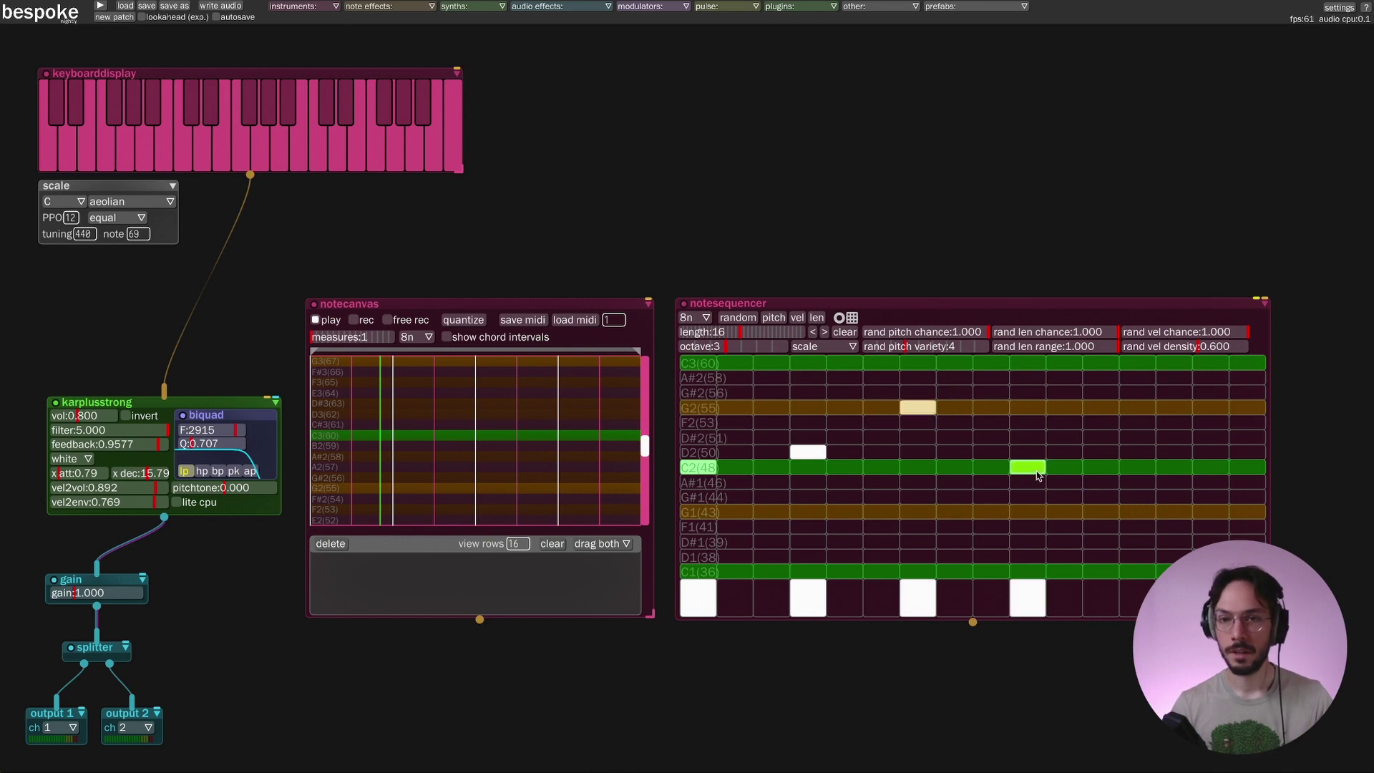
left_click(1137, 511)
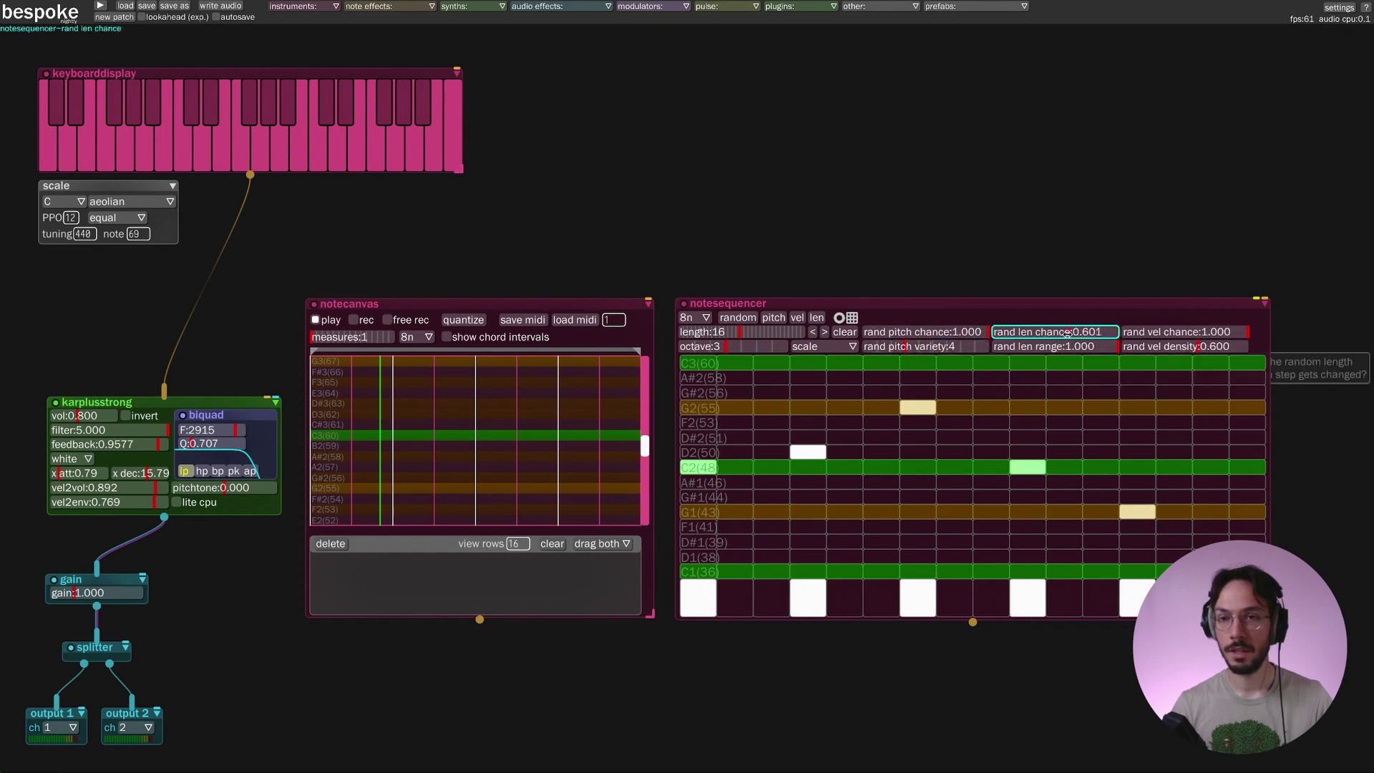
Step: Set the random length chance and range and the random velocity chance and density to 0, and randomize the sequence repeatedly
left_click(996, 332)
left_click(996, 347)
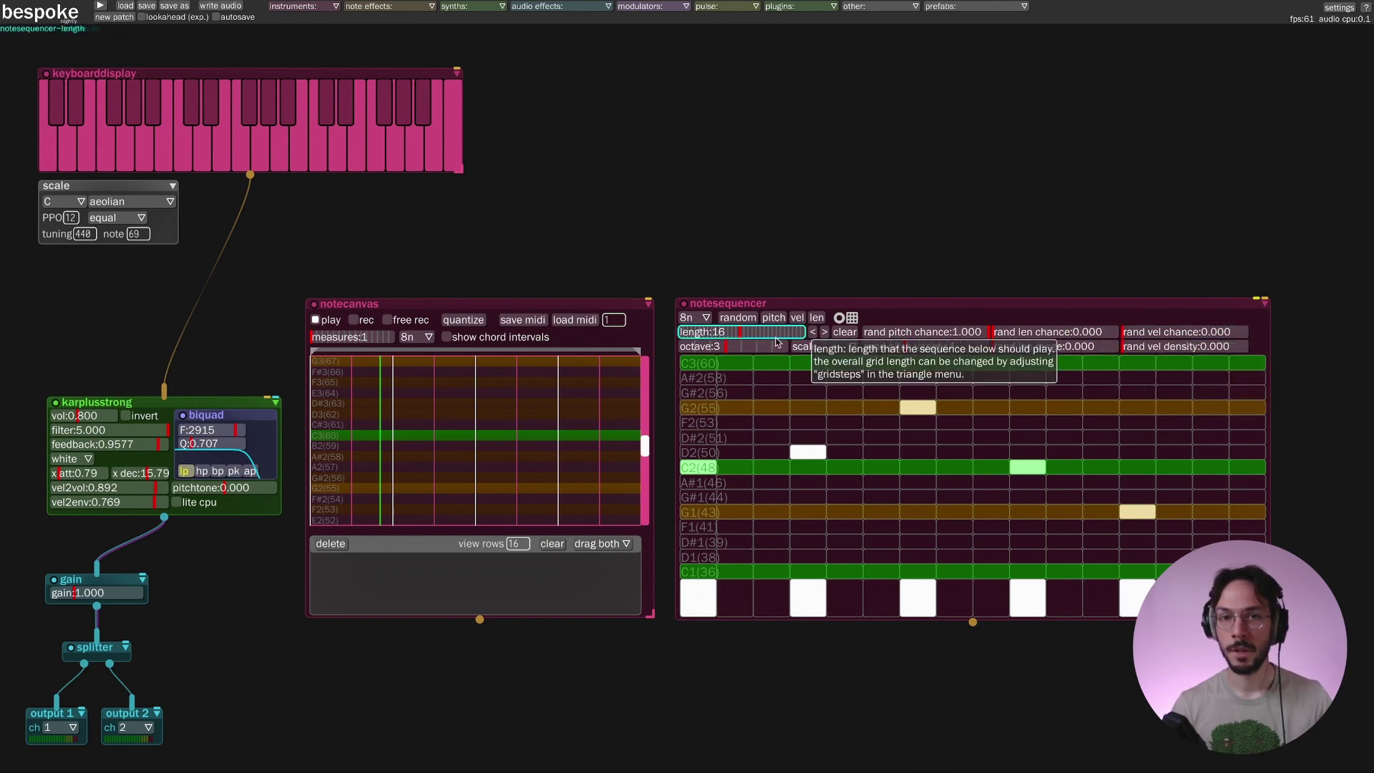
left_click(736, 321)
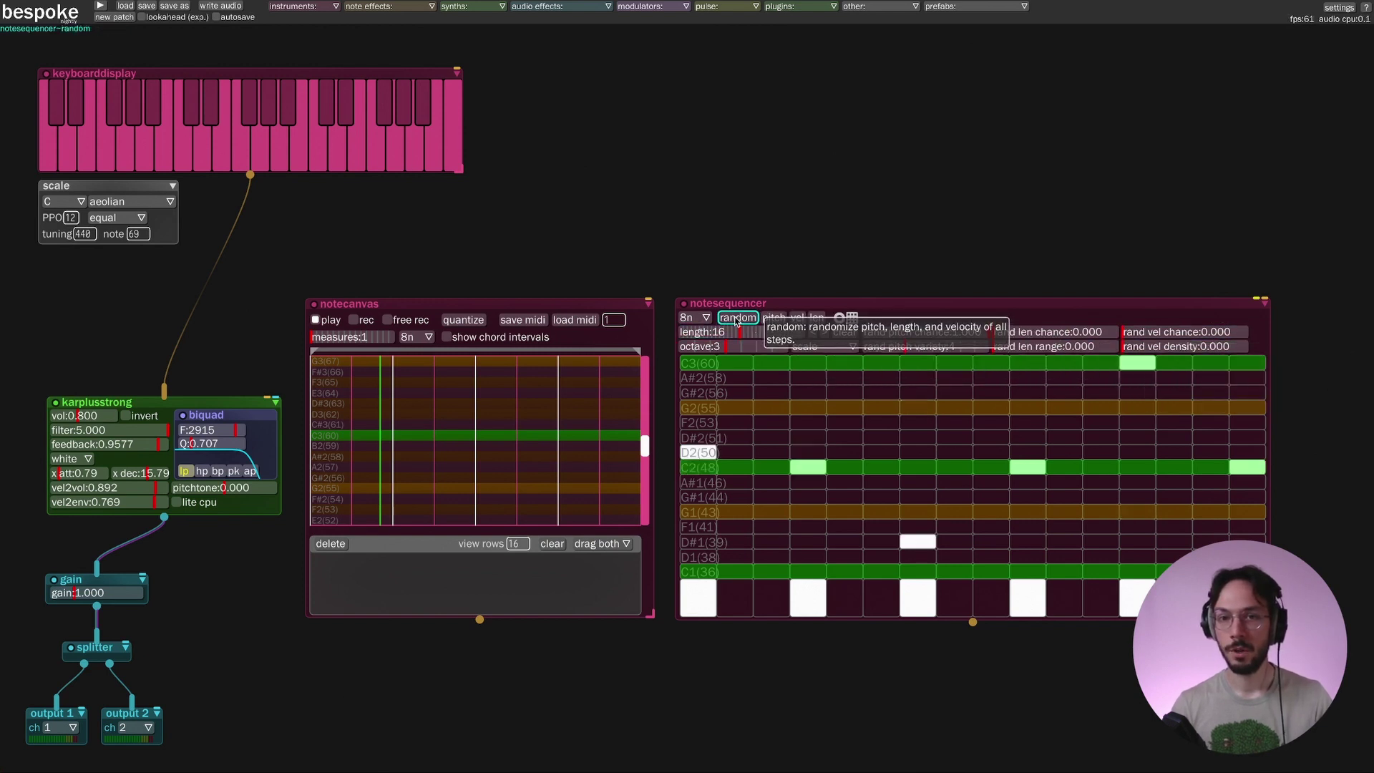
left_click(736, 322)
left_click(736, 321)
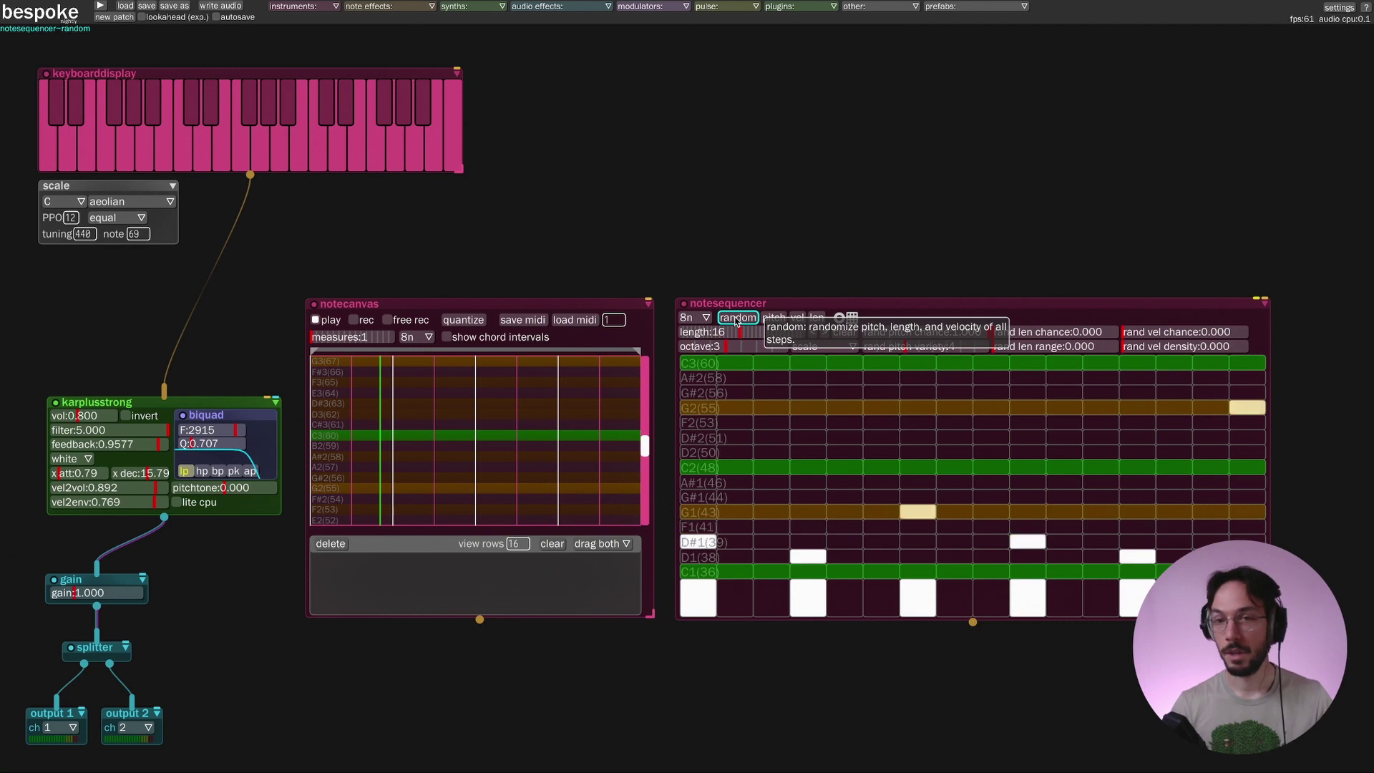
left_click(736, 321)
left_click(736, 321)
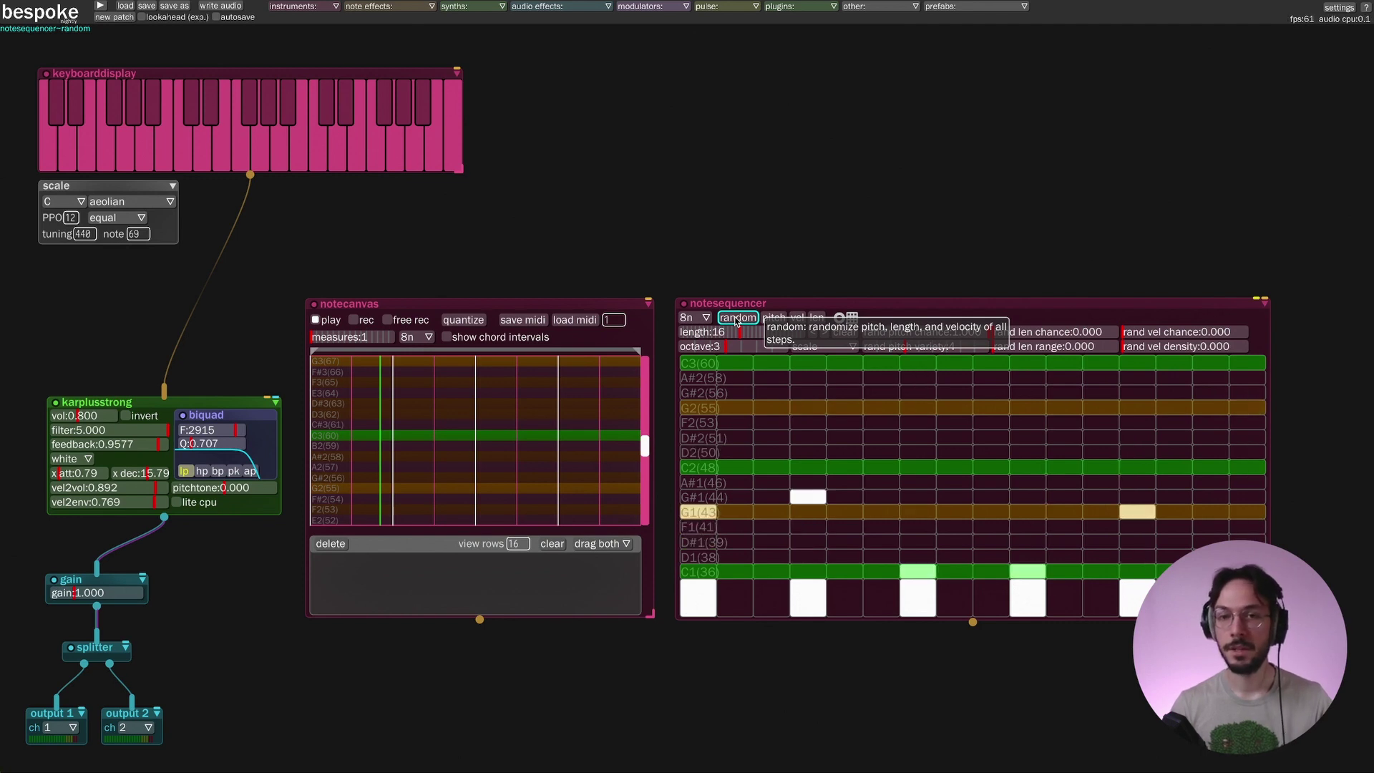
left_click(736, 321)
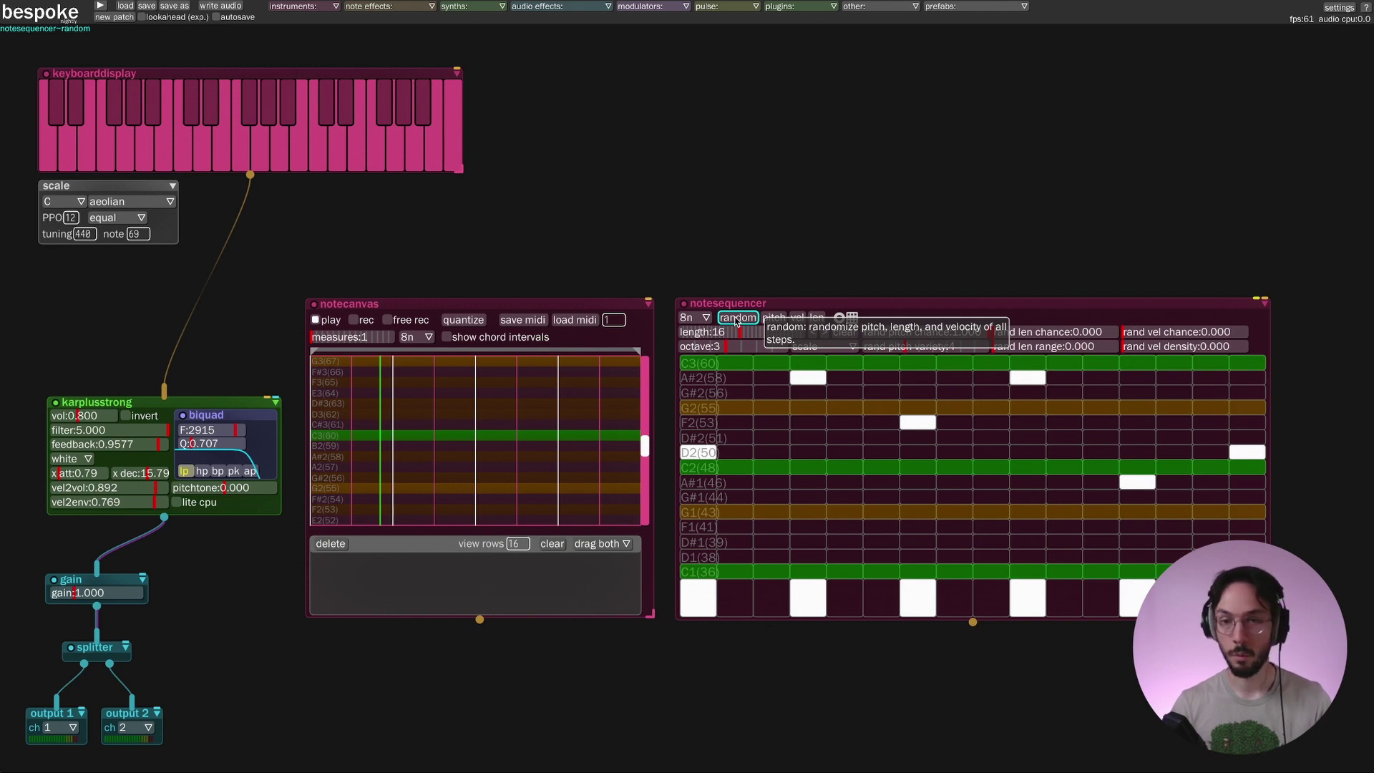
left_click(736, 321)
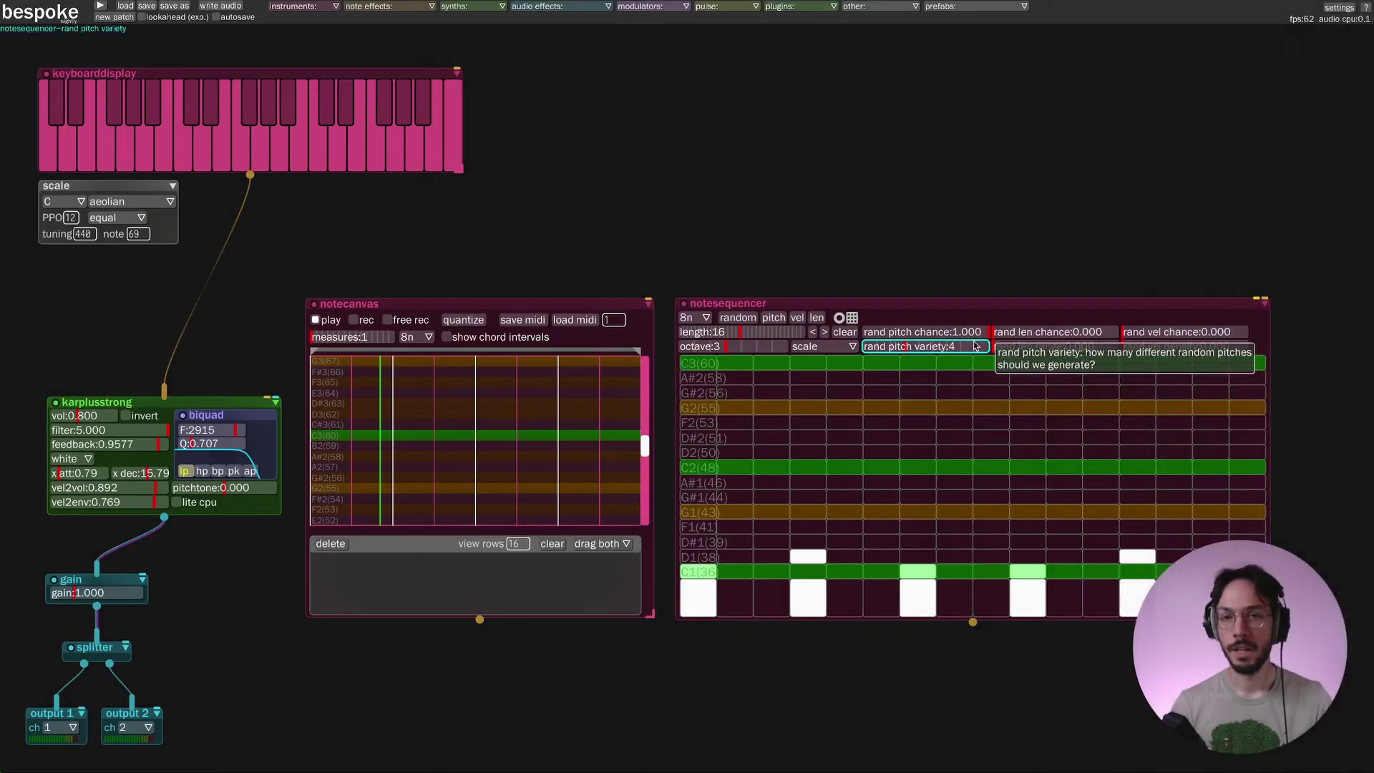
Step: Try randomizing the sequence with a random pitch chance of 0.115, and raise the chance back to 0.976
left_click_drag(977, 339, 944, 334)
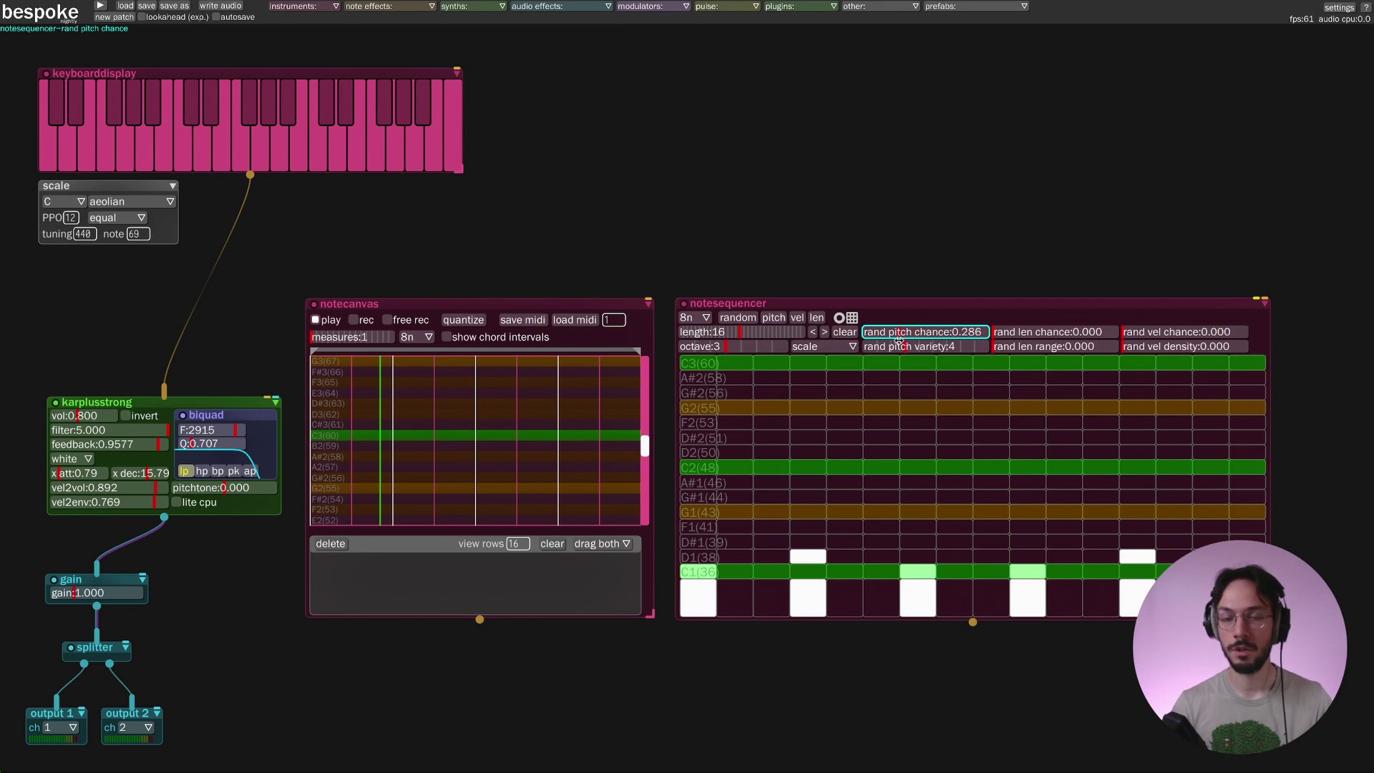
left_click_drag(890, 339, 875, 332)
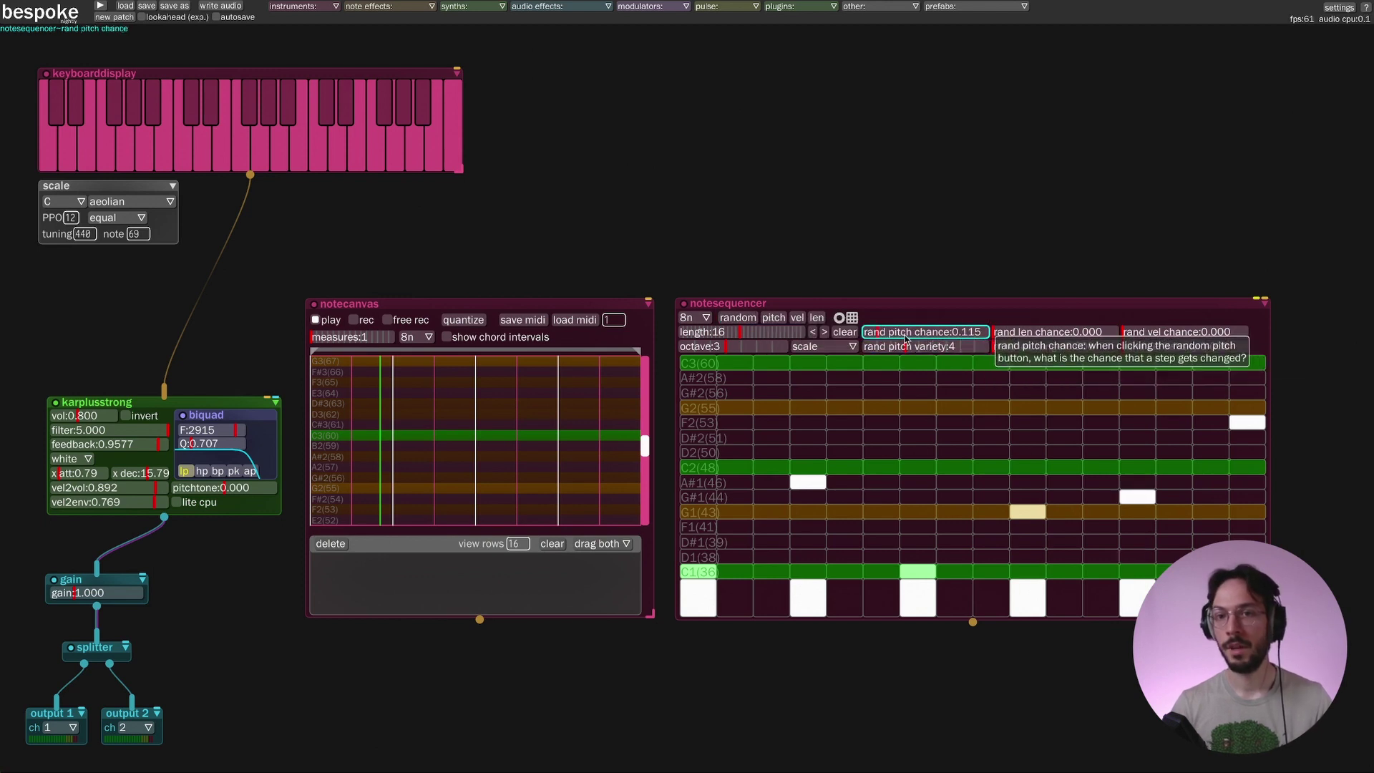
left_click(964, 333)
left_click_drag(981, 334, 987, 333)
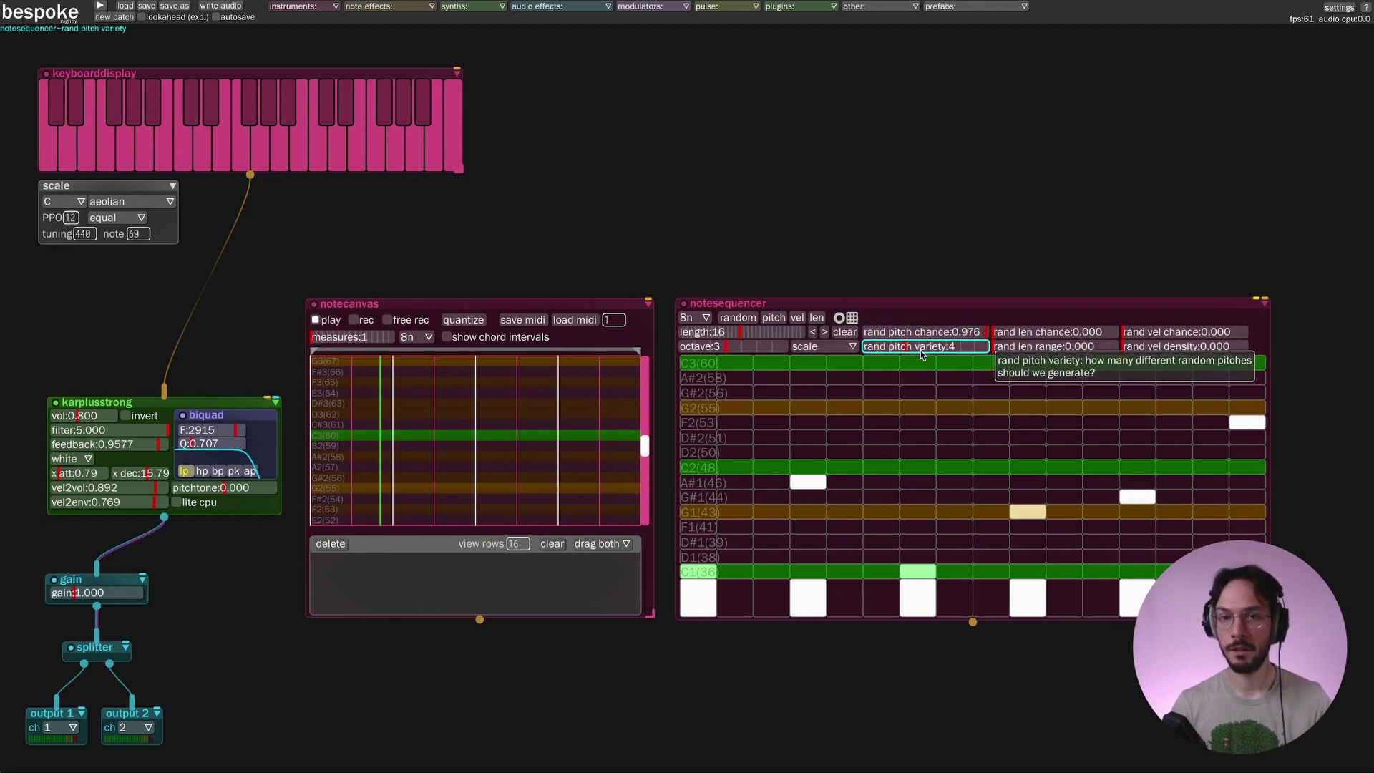
Step: Set the random pitch variety to 8 and randomize the note sequence
left_click_drag(911, 354, 964, 349)
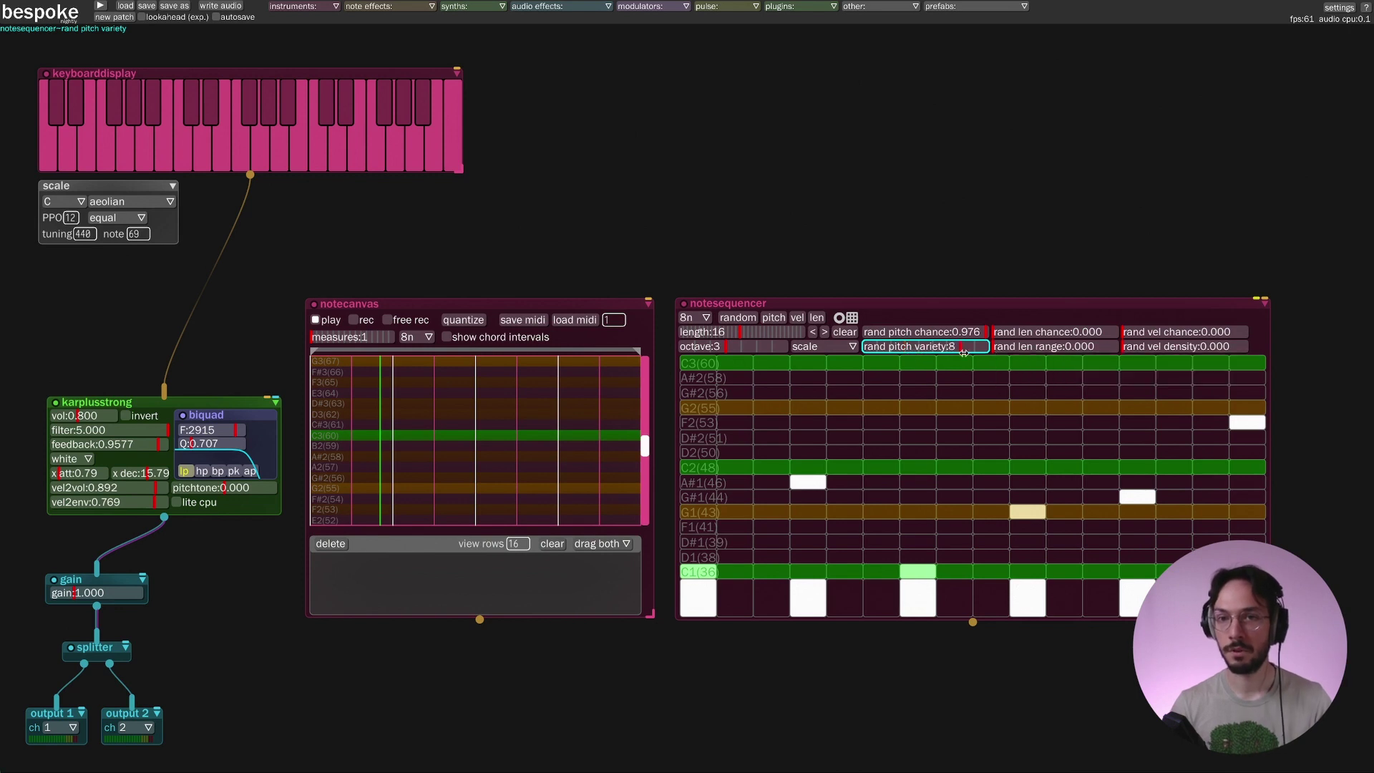
left_click(737, 318)
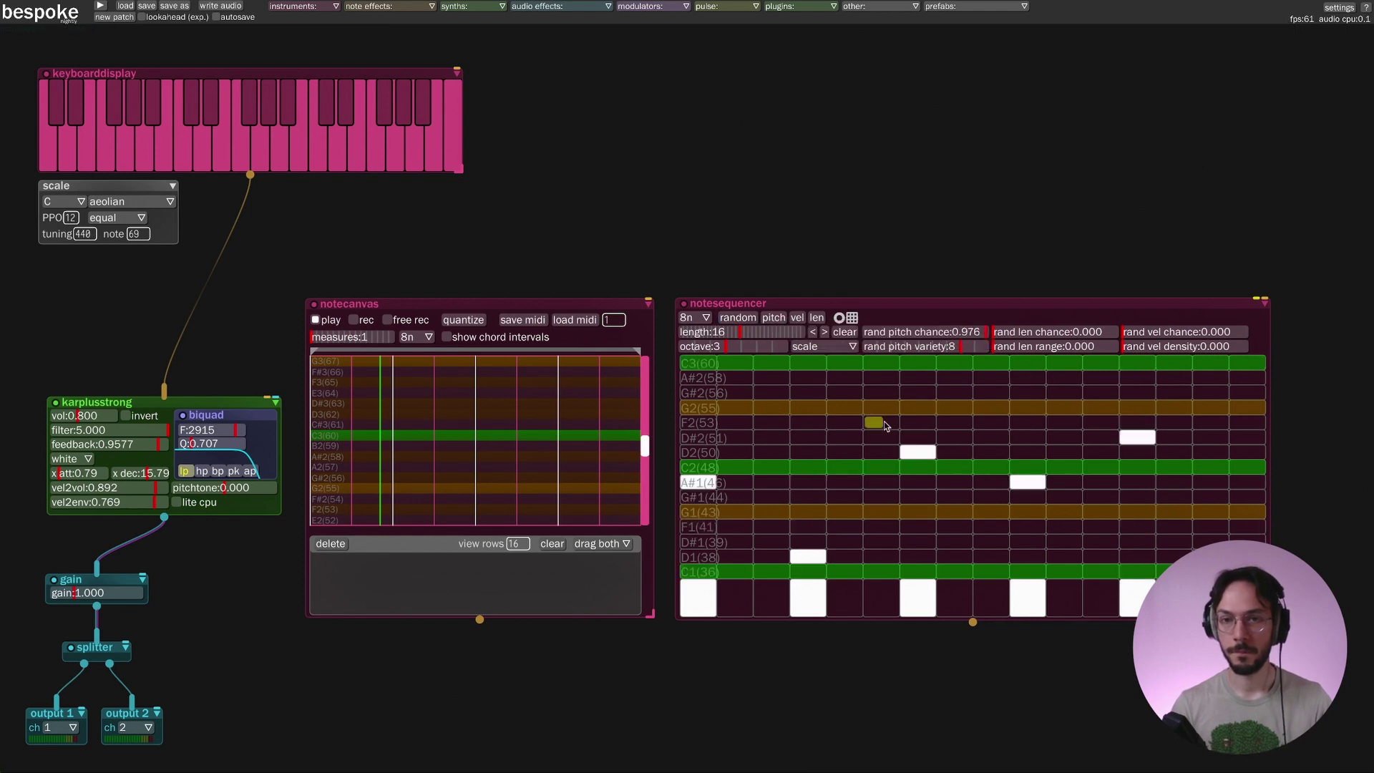
Step: Set random pitch chance to 0, pitch variety to 1, random length chance to 0.809 and length range to 0.740, and randomize the sequence repeatedly
left_click_drag(923, 332, 859, 347)
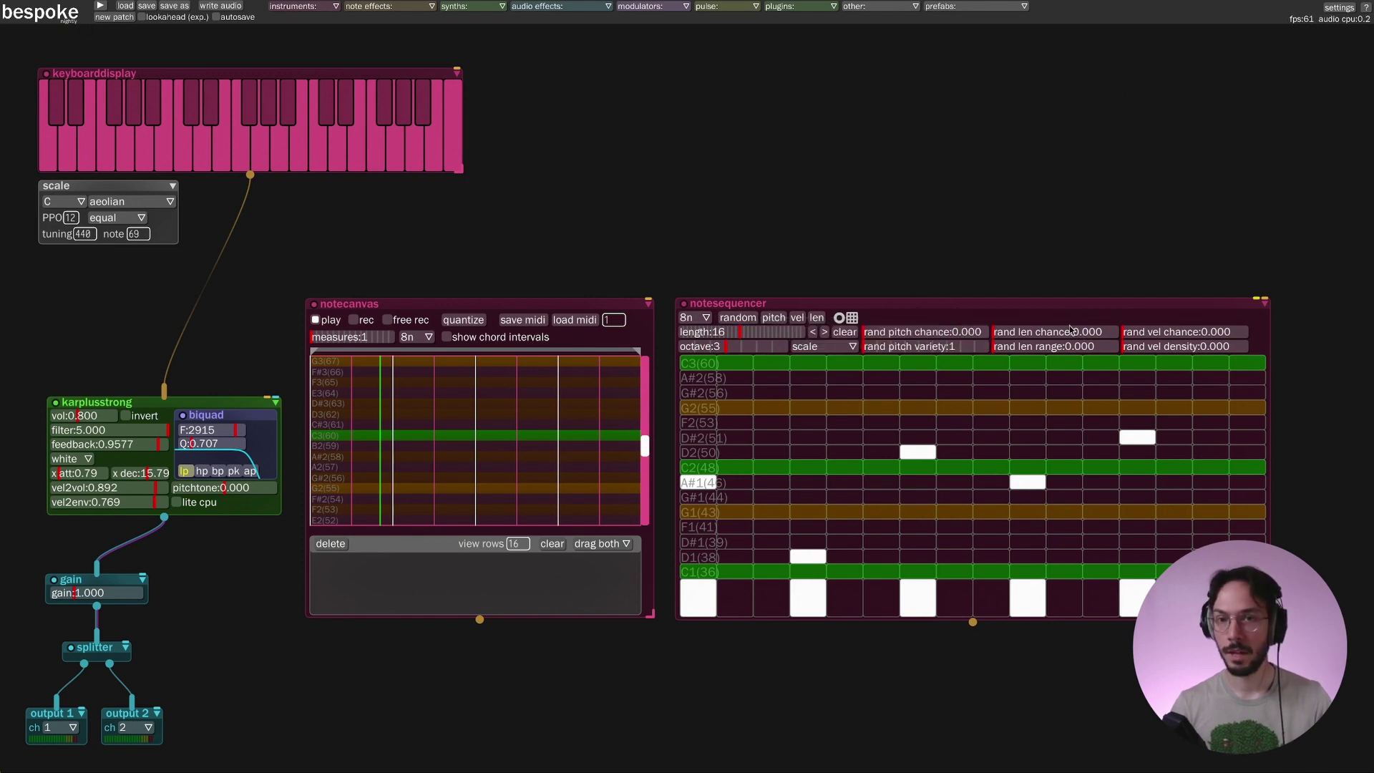
left_click_drag(1059, 332, 1086, 346)
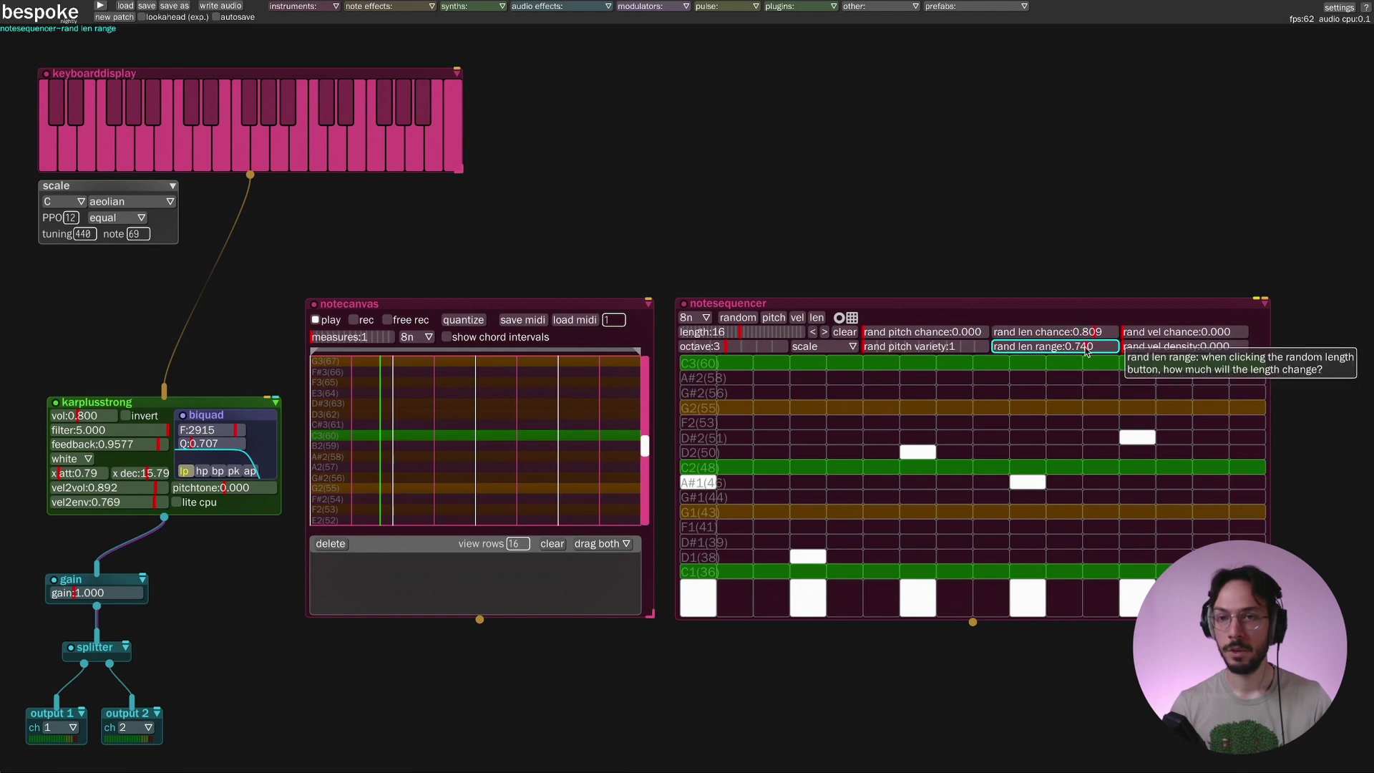
left_click(742, 322)
left_click(743, 321)
left_click(742, 322)
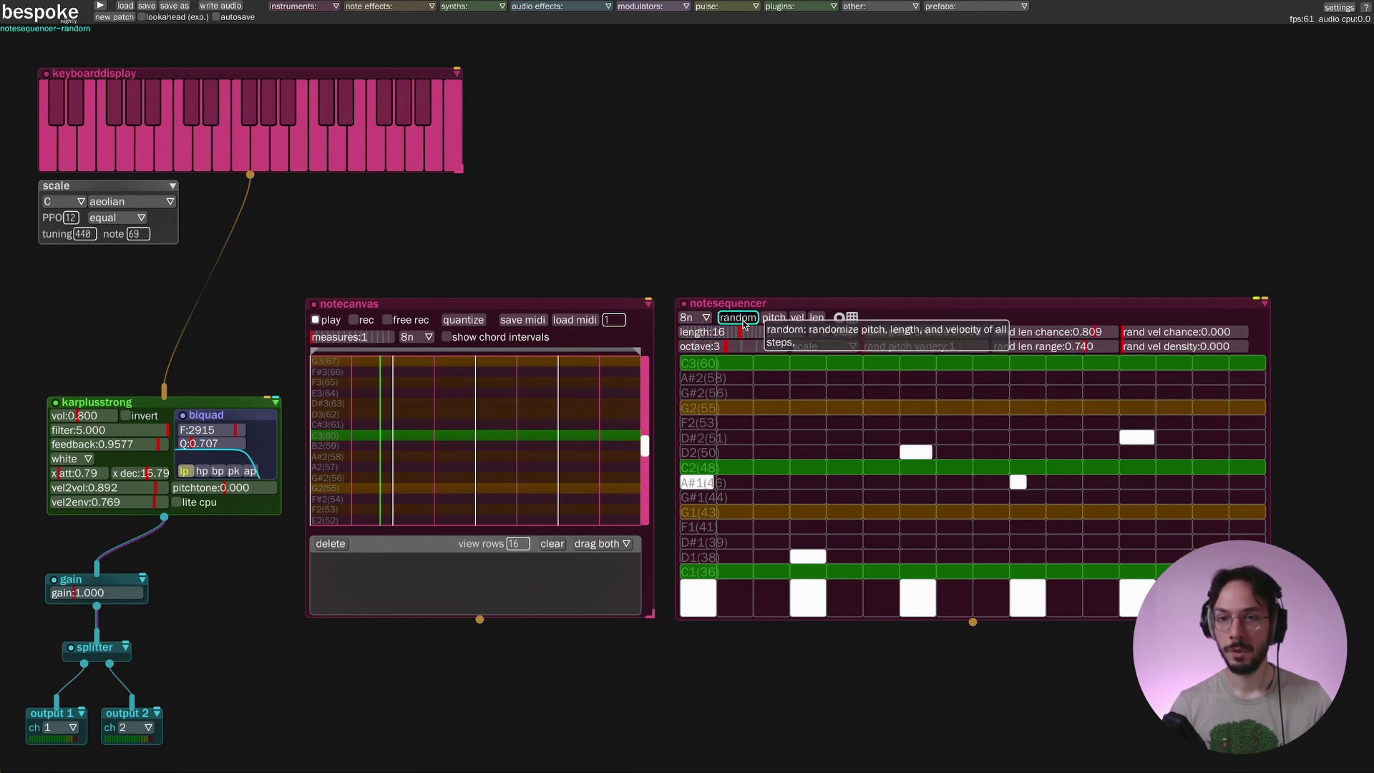
left_click(742, 321)
left_click(743, 321)
left_click(743, 321)
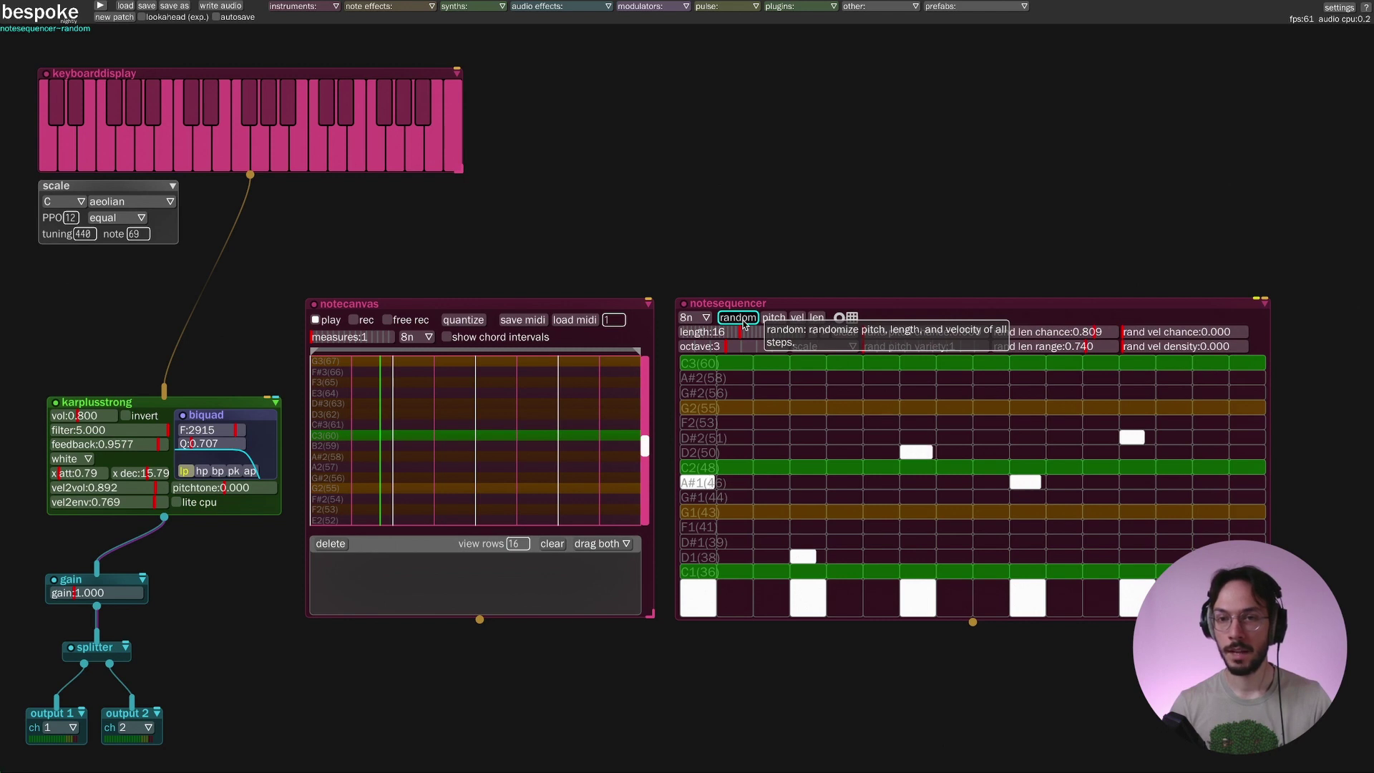
left_click(742, 322)
left_click(743, 321)
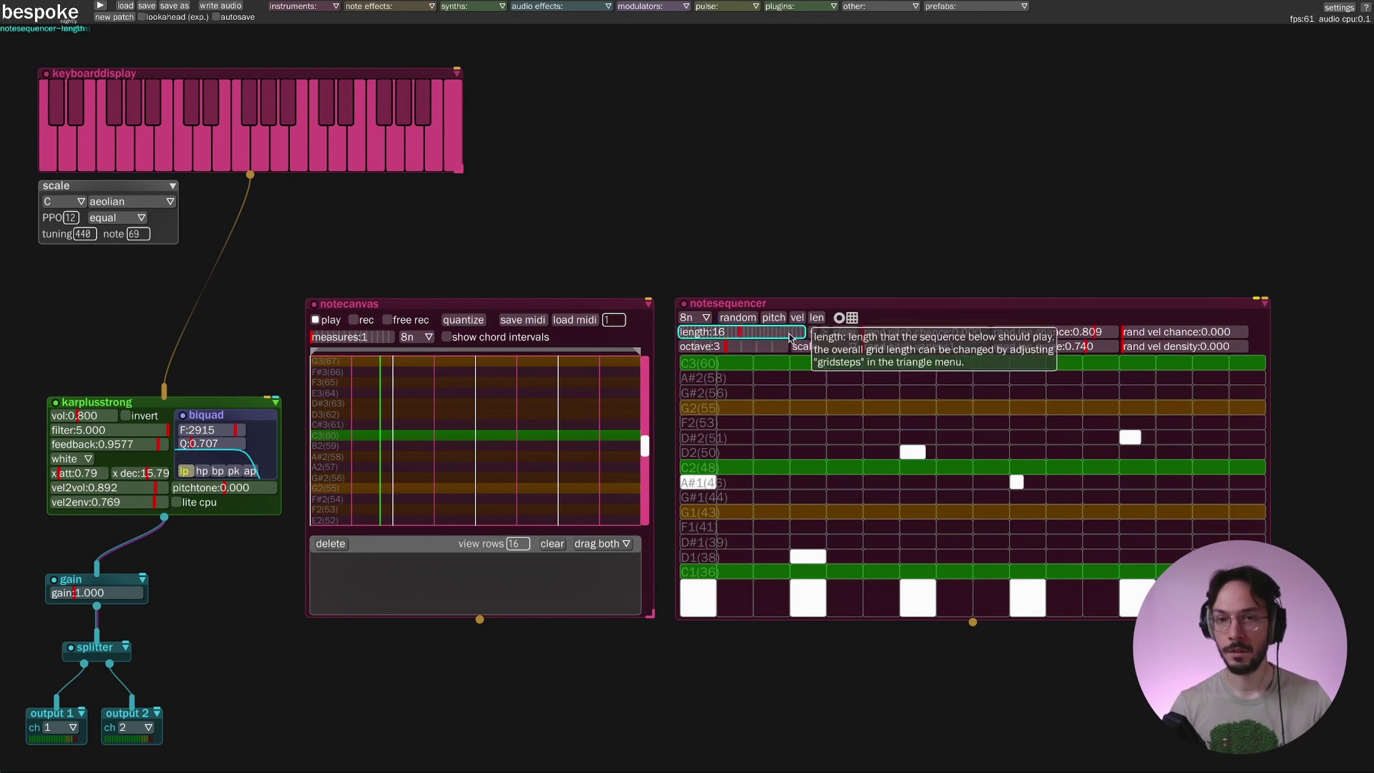
Step: Set the random length chance and range to 0, velocity chance to 0.562 and velocity density to 0.765, and randomize the sequence repeatedly
left_click_drag(1044, 353, 991, 352)
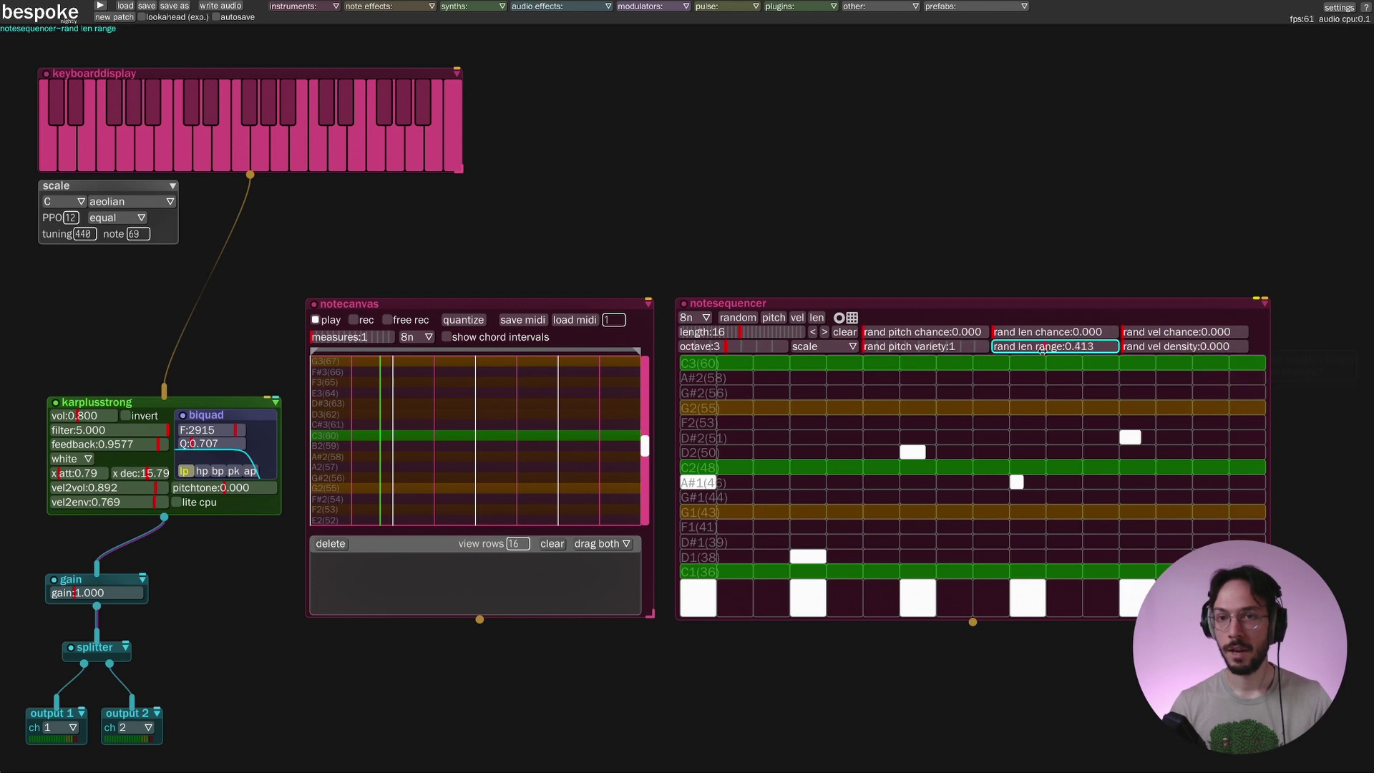
left_click_drag(1158, 333, 1219, 346)
left_click(746, 322)
left_click(747, 322)
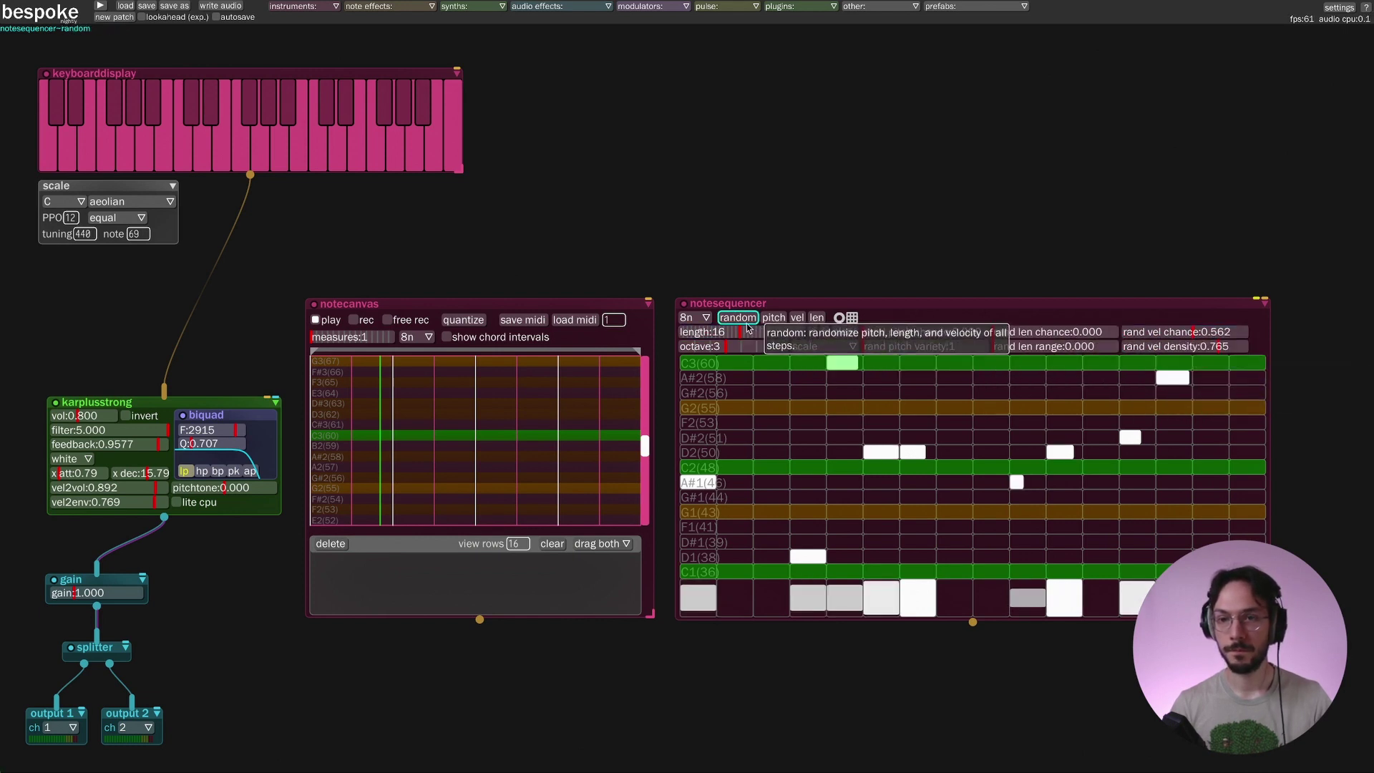
left_click(747, 322)
left_click(746, 322)
left_click(747, 322)
left_click(747, 325)
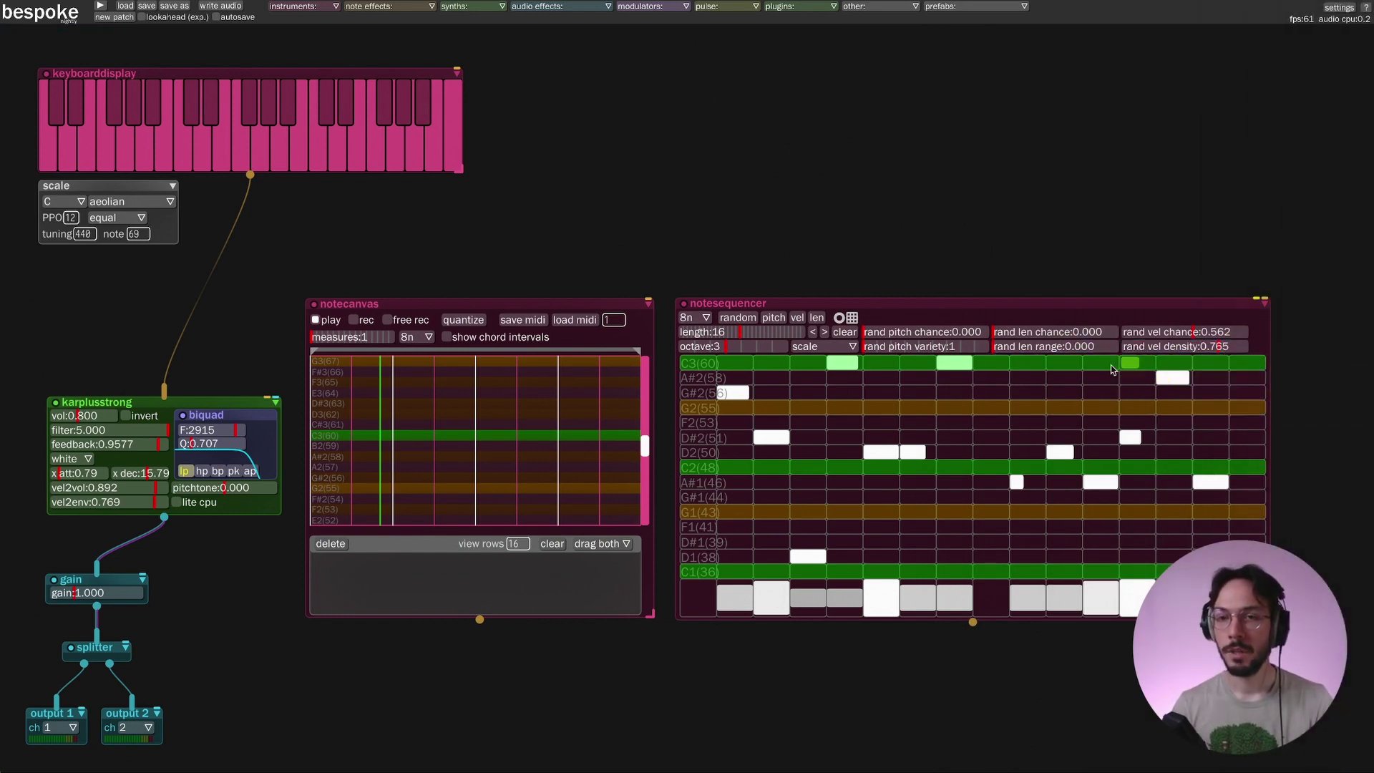
Step: Set the random length chance to 0.675, length range to 0.697, pitch chance to 0.875 and pitch variety to 7
left_click(1076, 331)
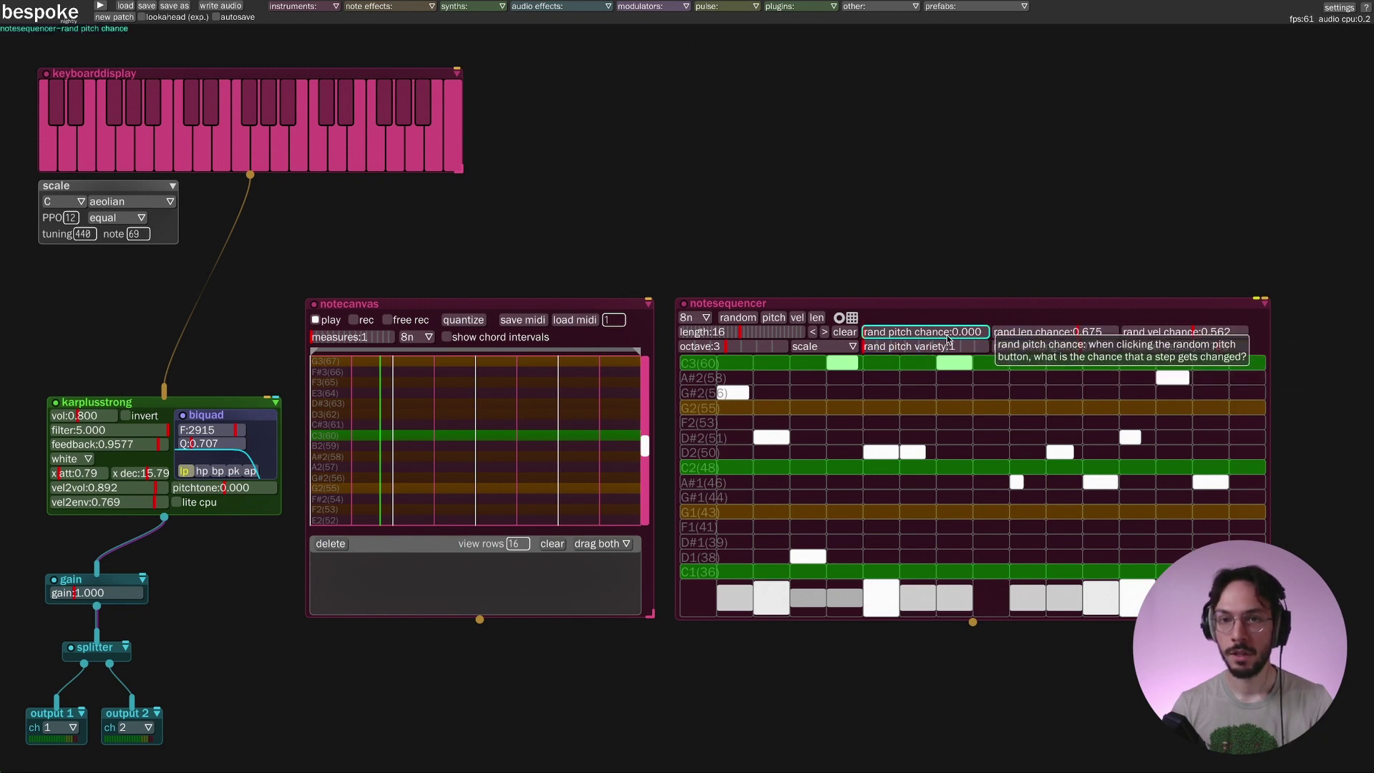
left_click(973, 332)
left_click(948, 347)
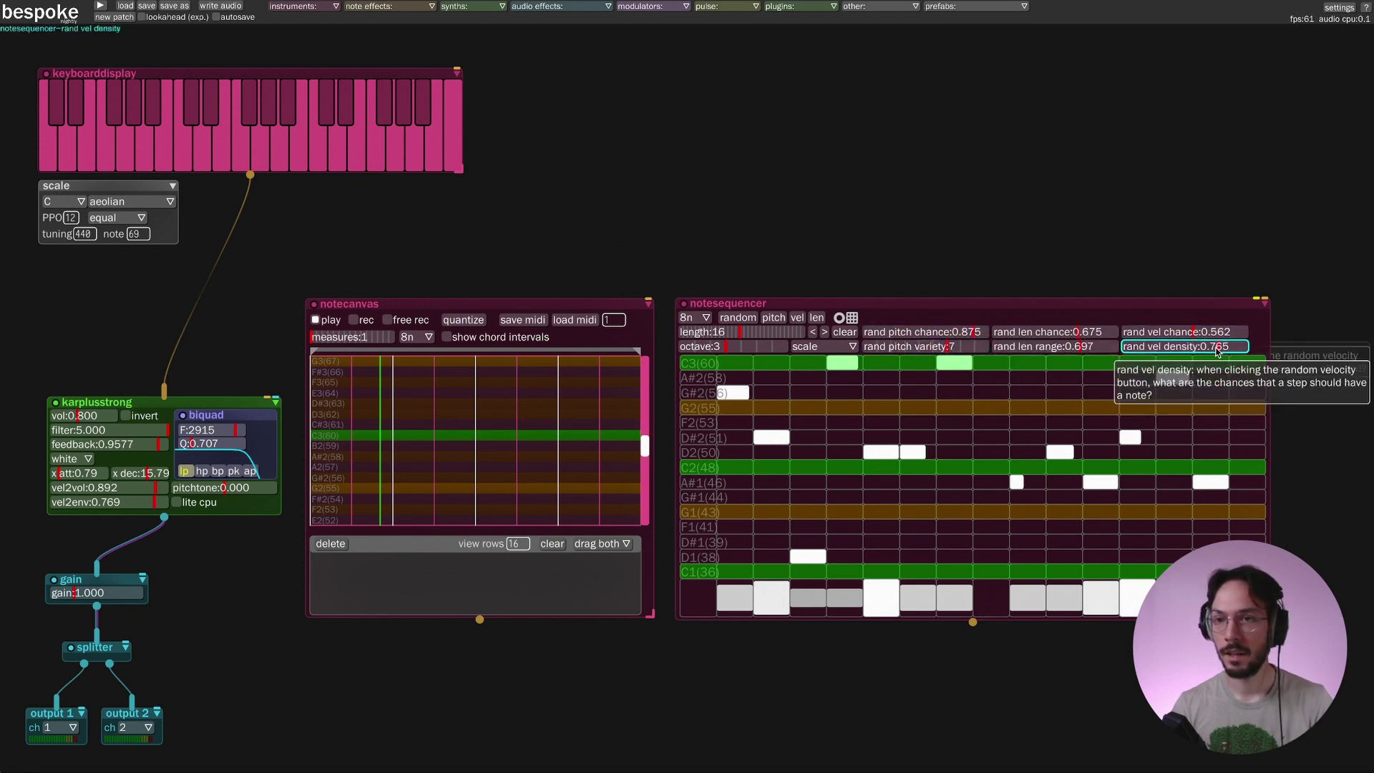
left_click(1173, 378)
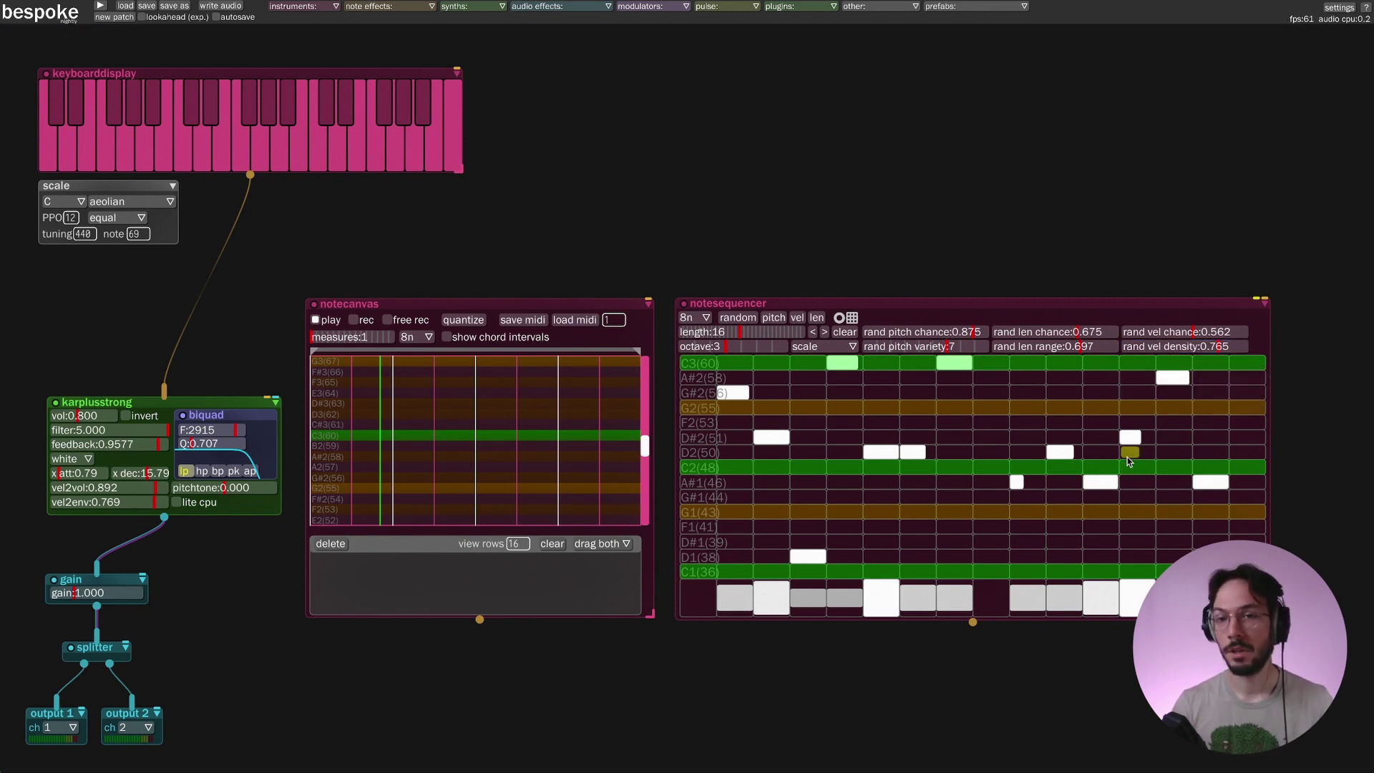
Step: Randomize only the pitches, only the velocities and only the lengths of the note sequence, each in turn
left_click(778, 324)
left_click(779, 323)
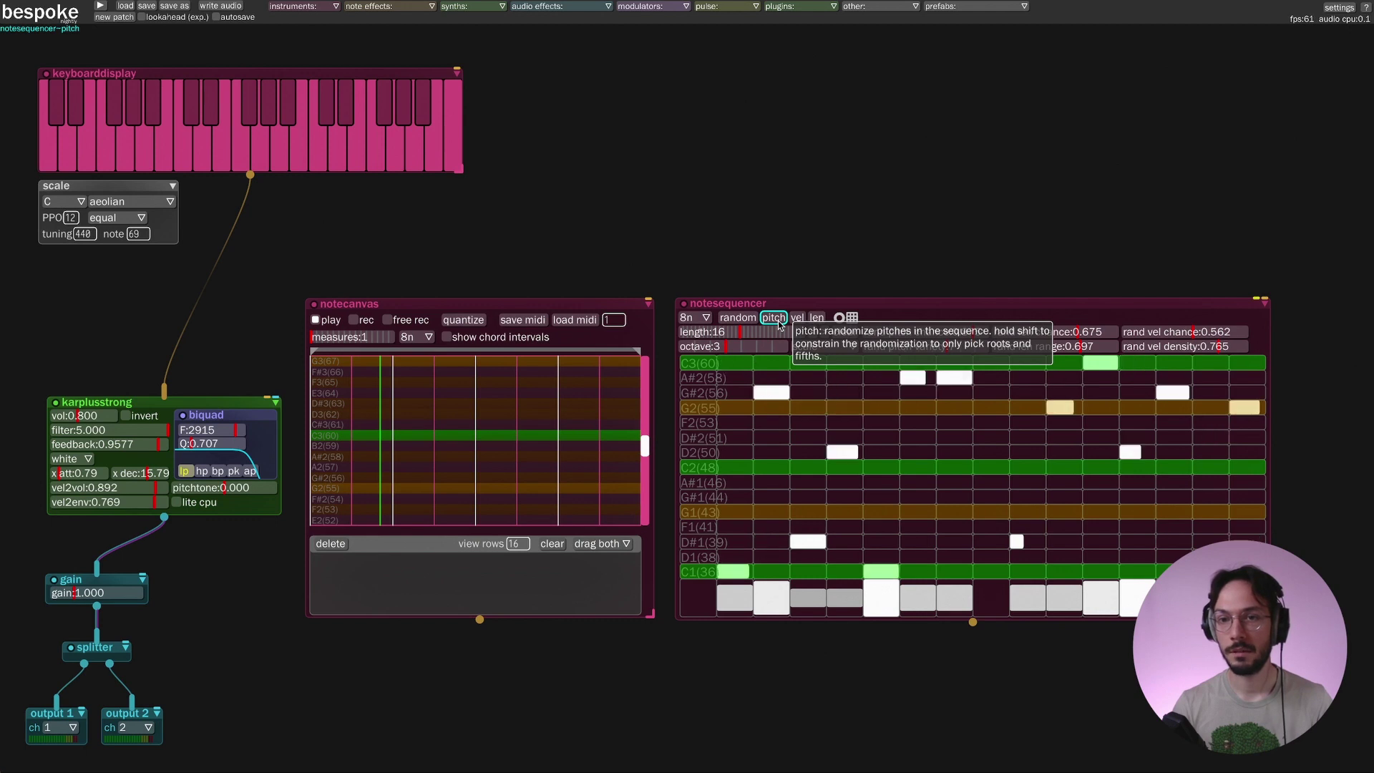
left_click(805, 324)
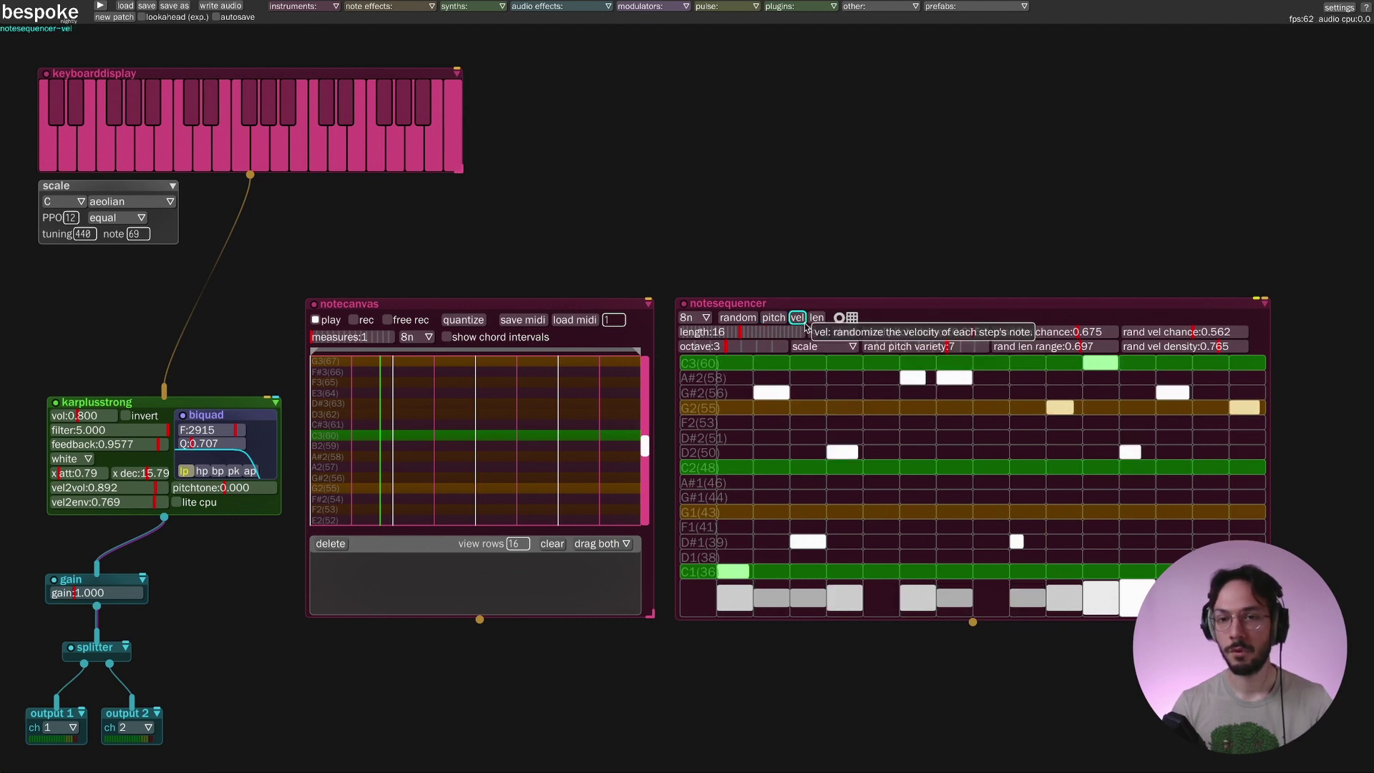
left_click(805, 324)
left_click(816, 323)
left_click(821, 324)
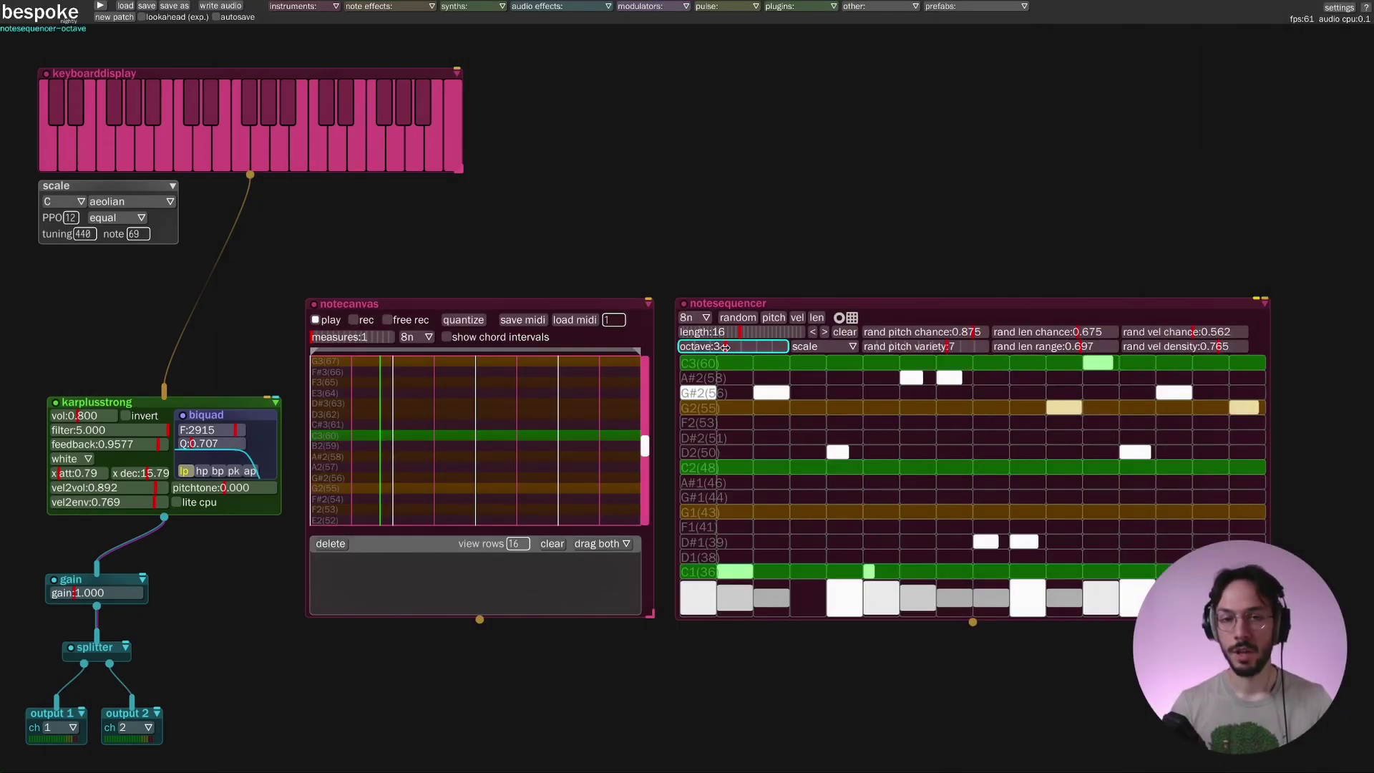
Step: Try octave 2 and set the notesequencer's octave to 4, and switch its note mode through chromatic and pentatonic to 5ths
mouse_move(724, 346)
left_mouse_down()
mouse_move(765, 346)
mouse_move(694, 348)
mouse_move(708, 347)
left_mouse_up()
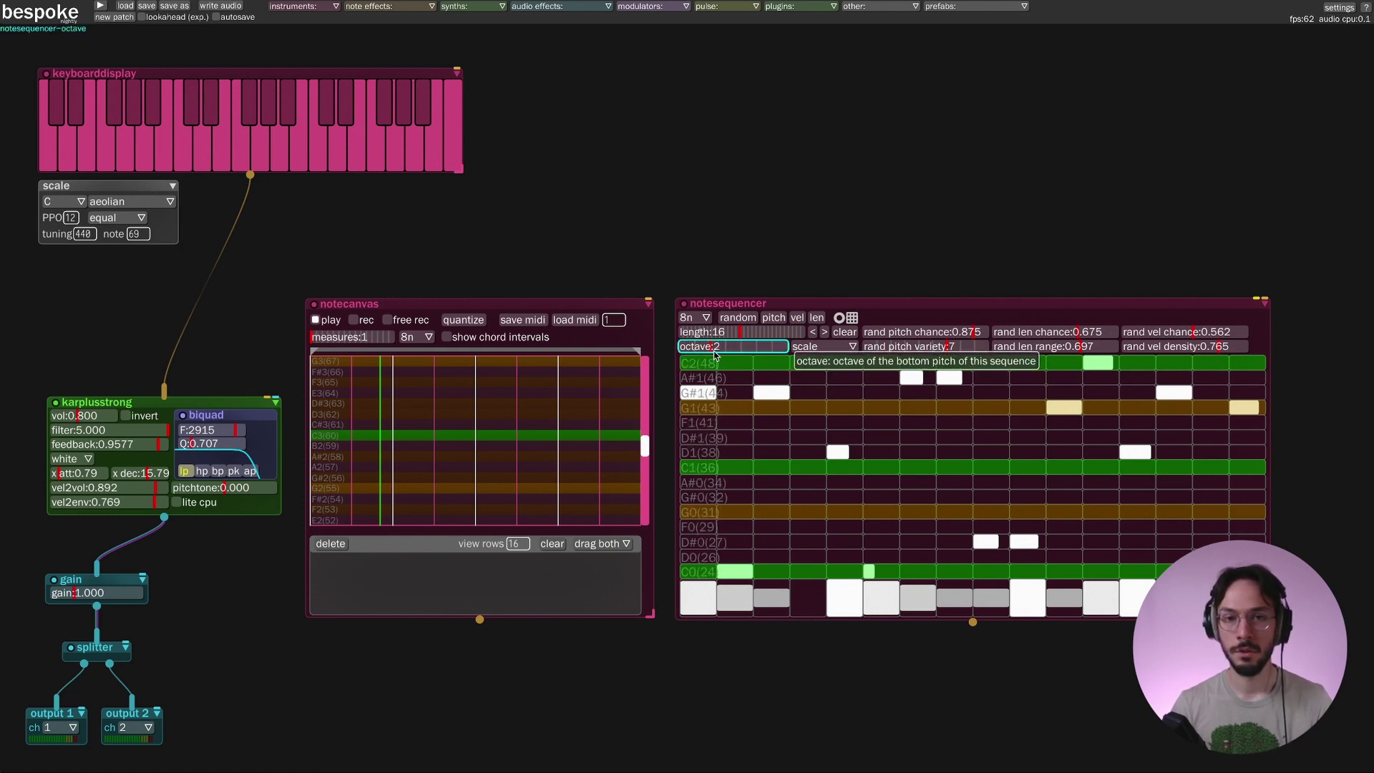
left_click_drag(714, 352, 741, 347)
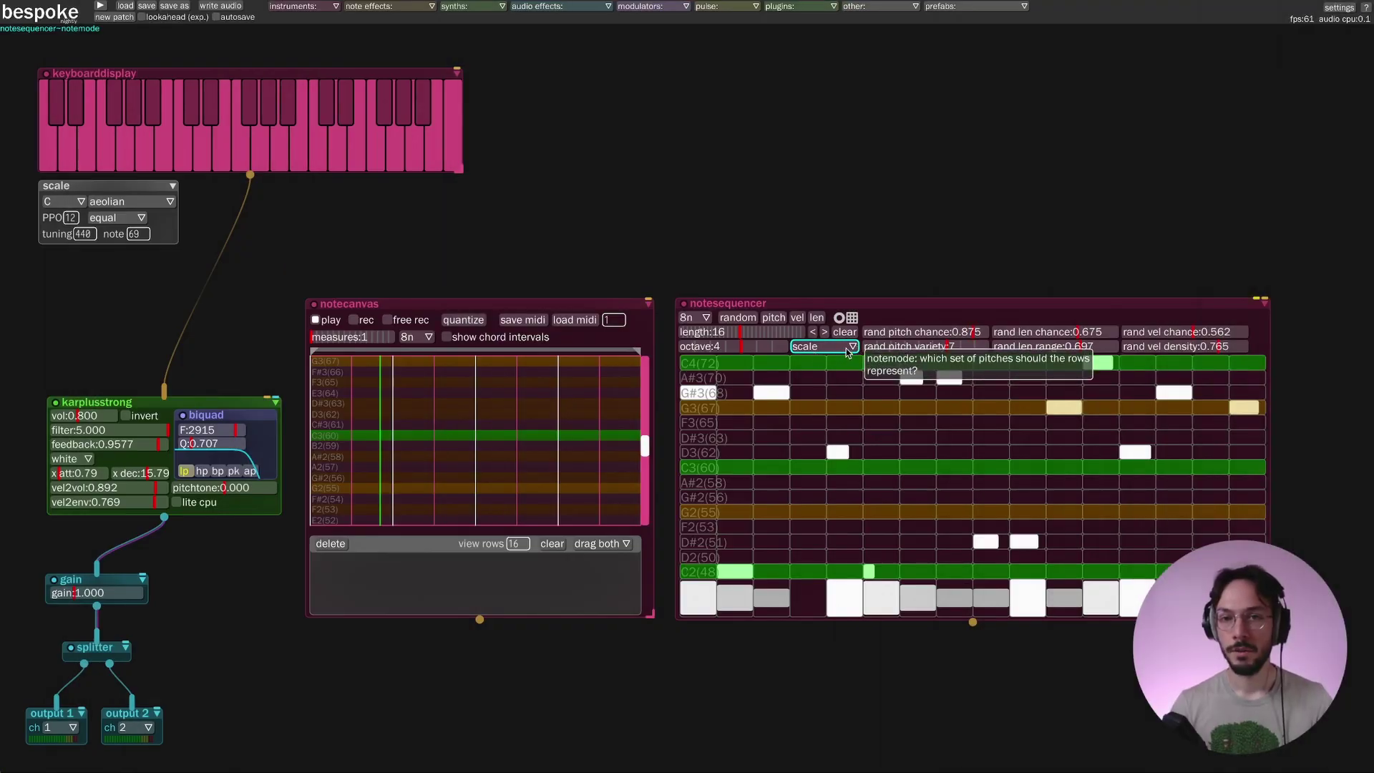
left_click(846, 348)
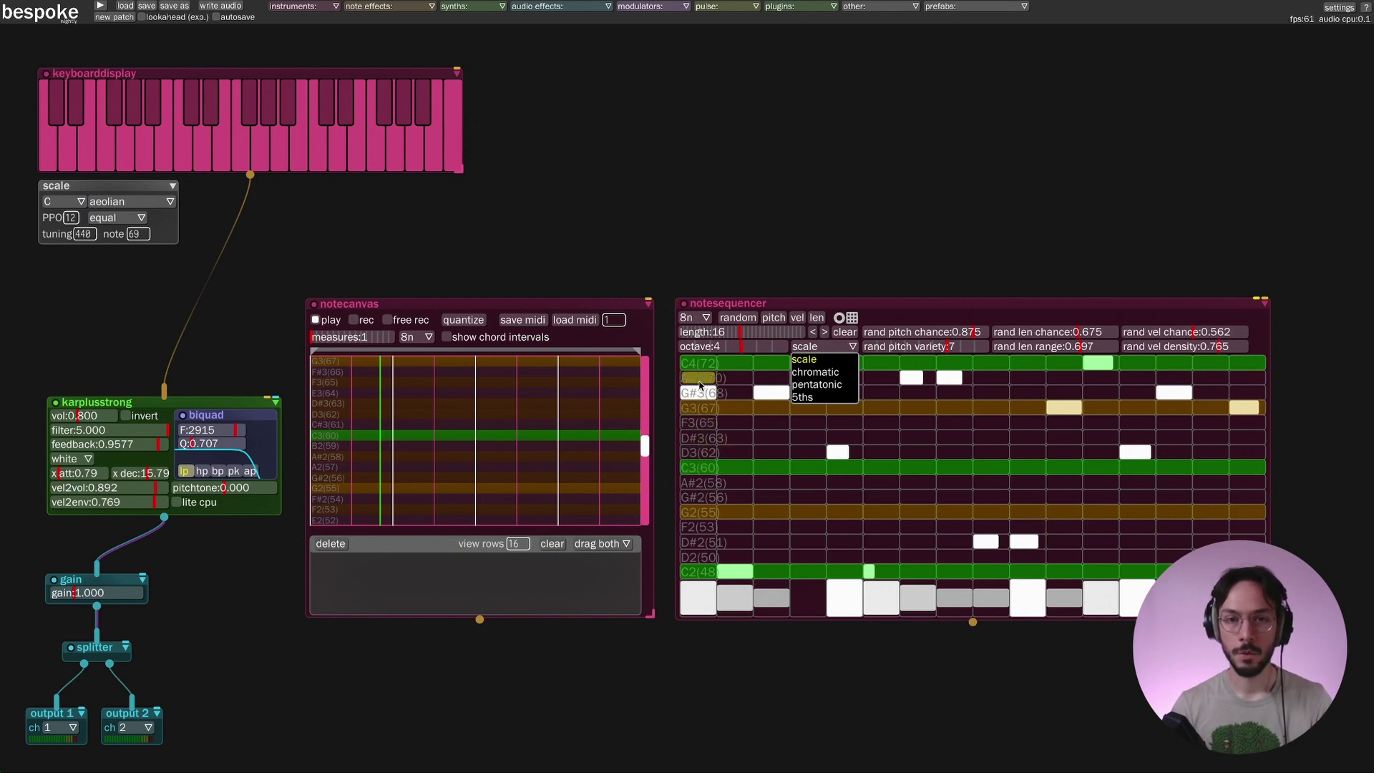
left_click(842, 373)
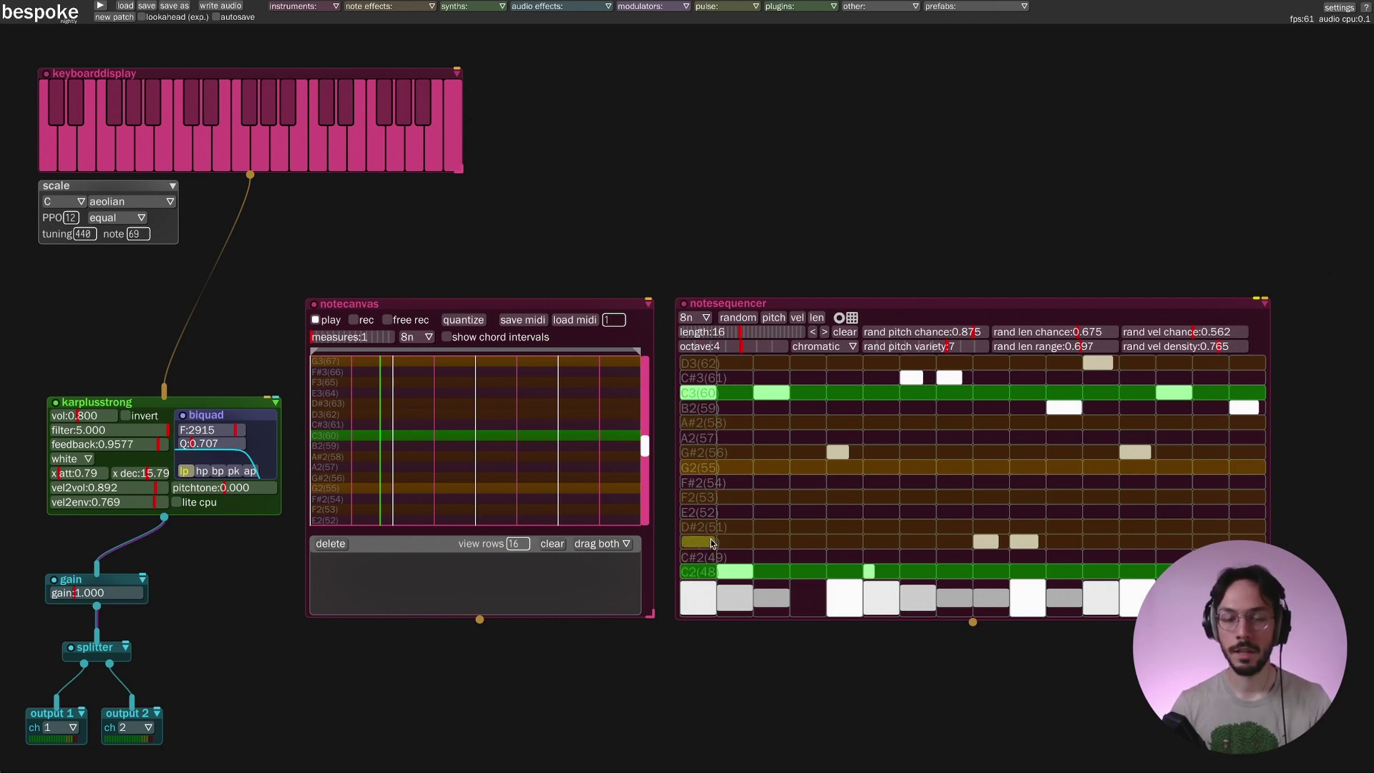
left_click(821, 347)
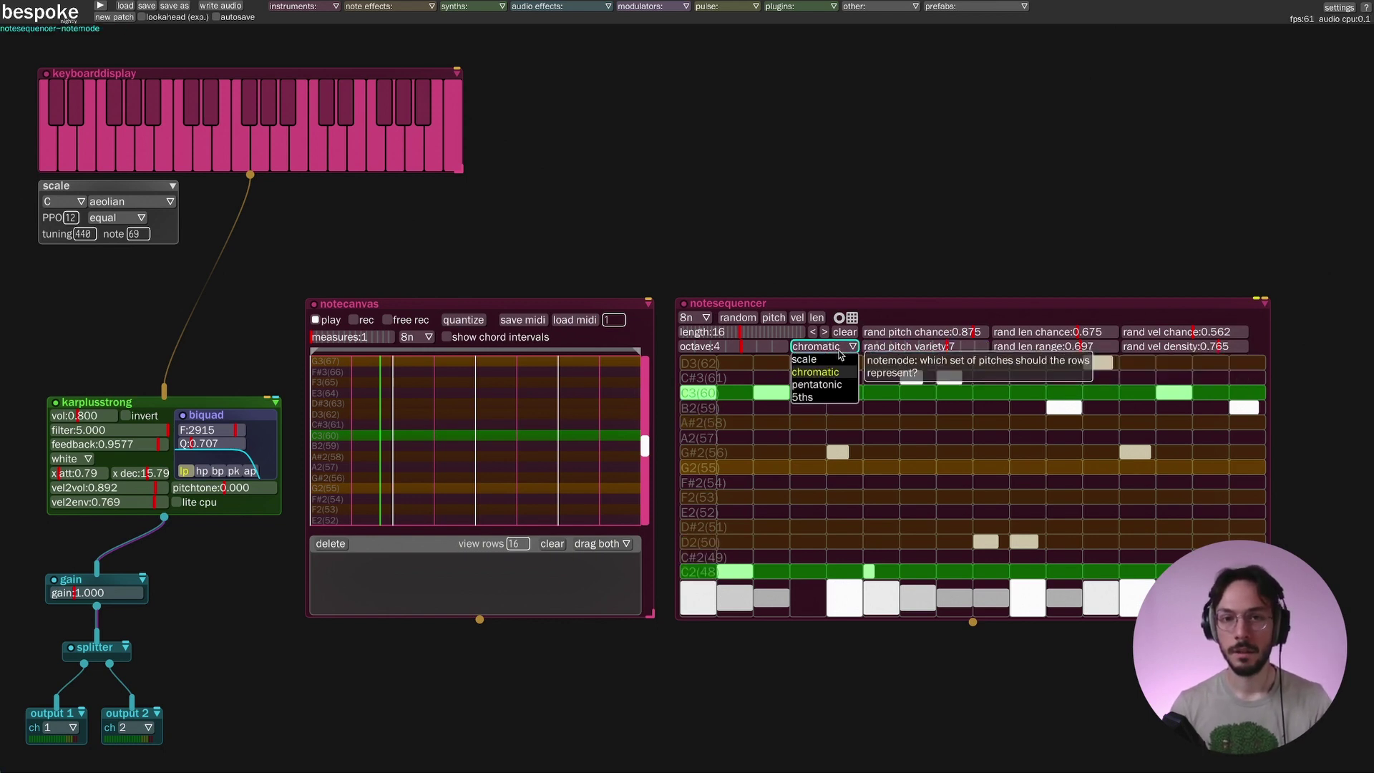
left_click(839, 391)
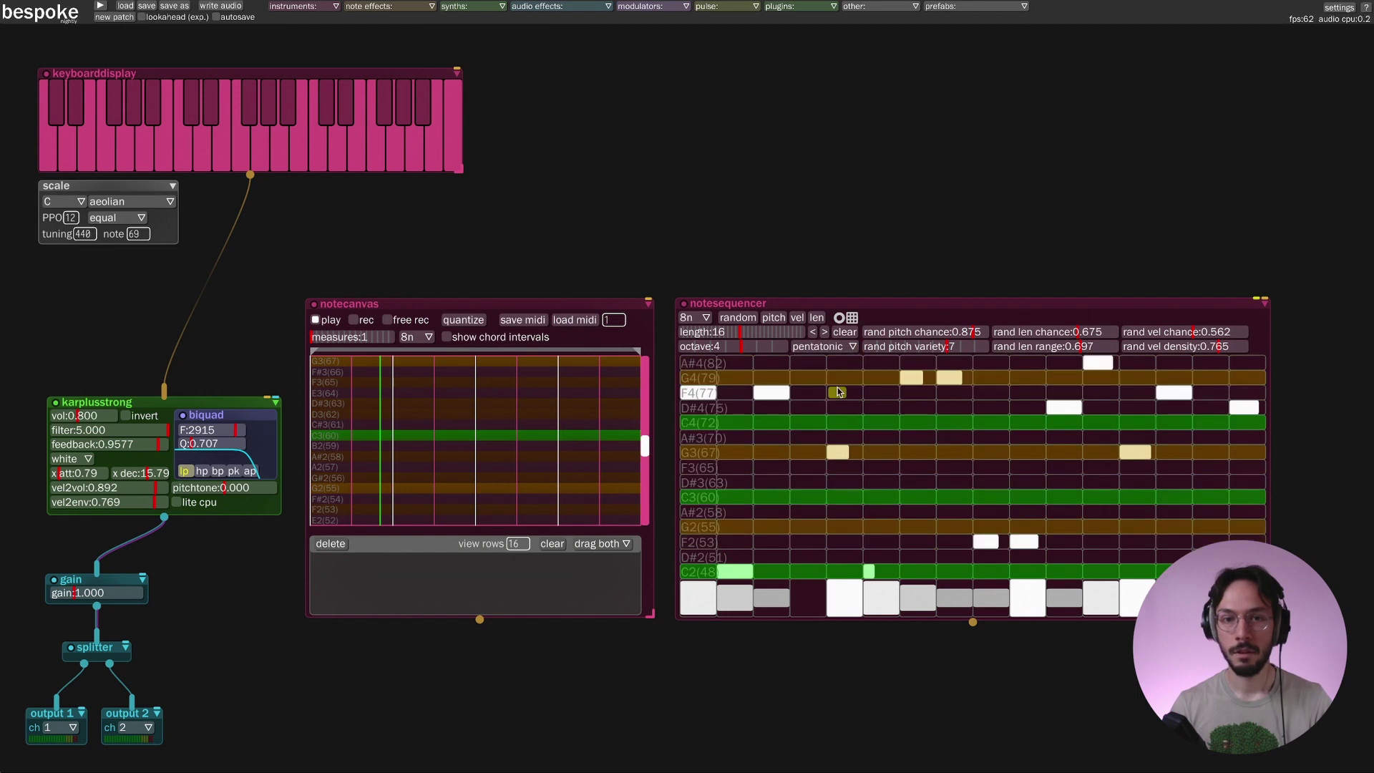
left_click(822, 347)
left_click(822, 399)
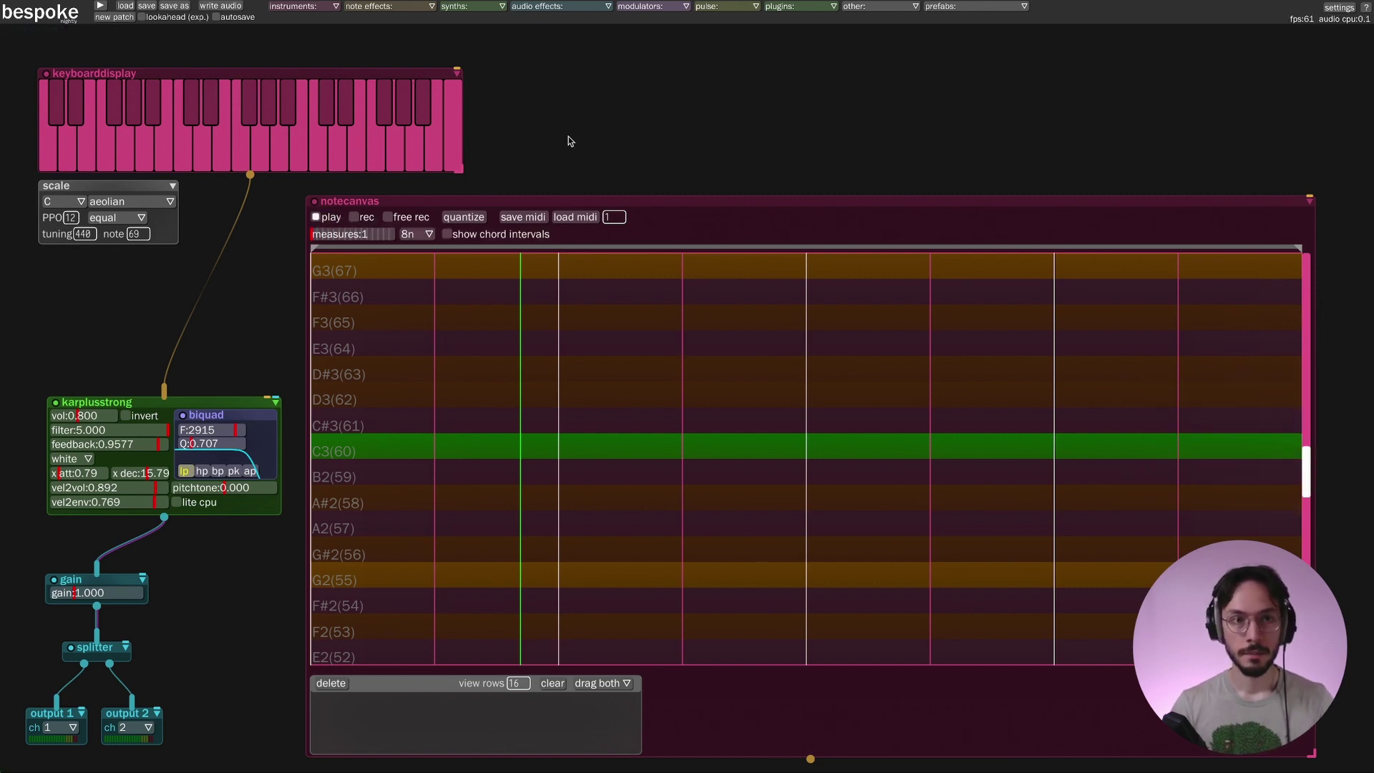
Step: Start playback and add a C3 note on step 0 and an E3 note on step 2 of the notecanvas
key("shift+p")
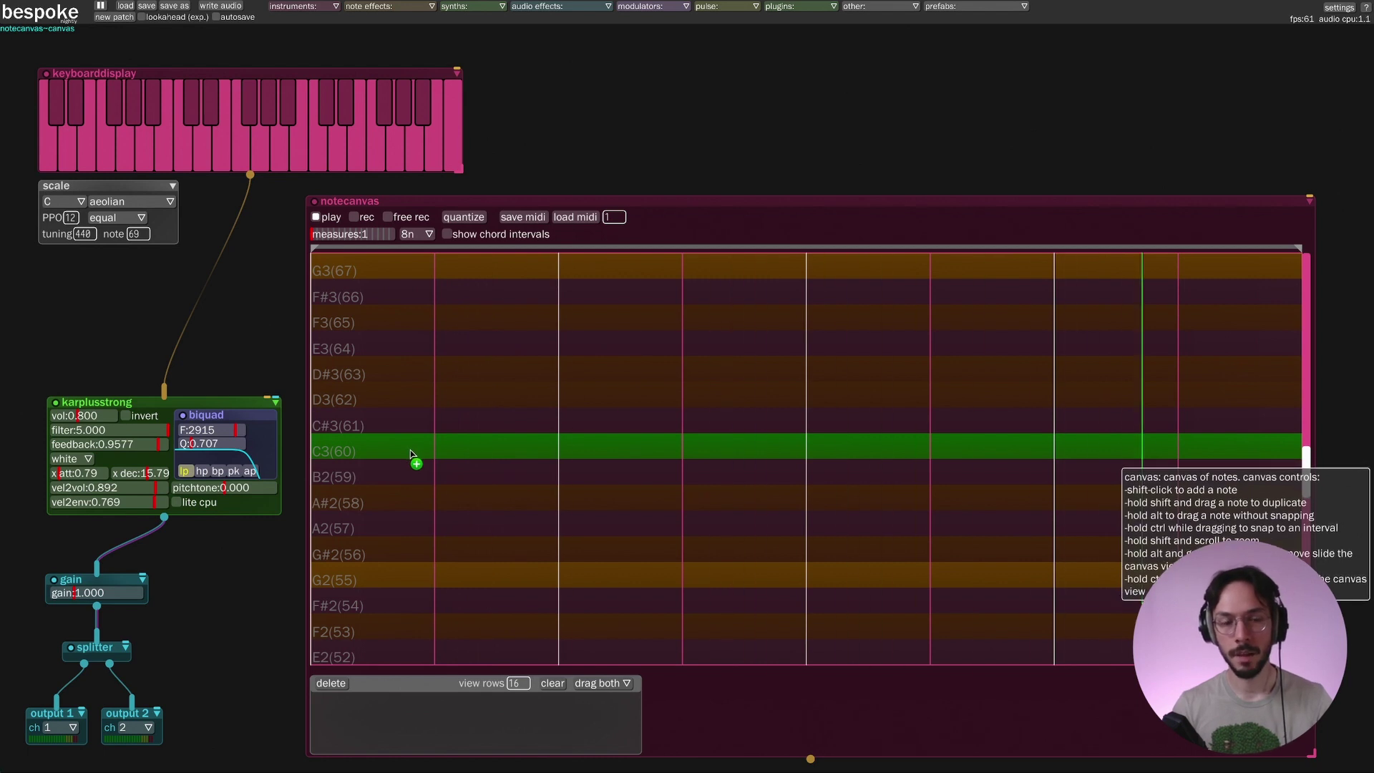
left_click(387, 449, "shift")
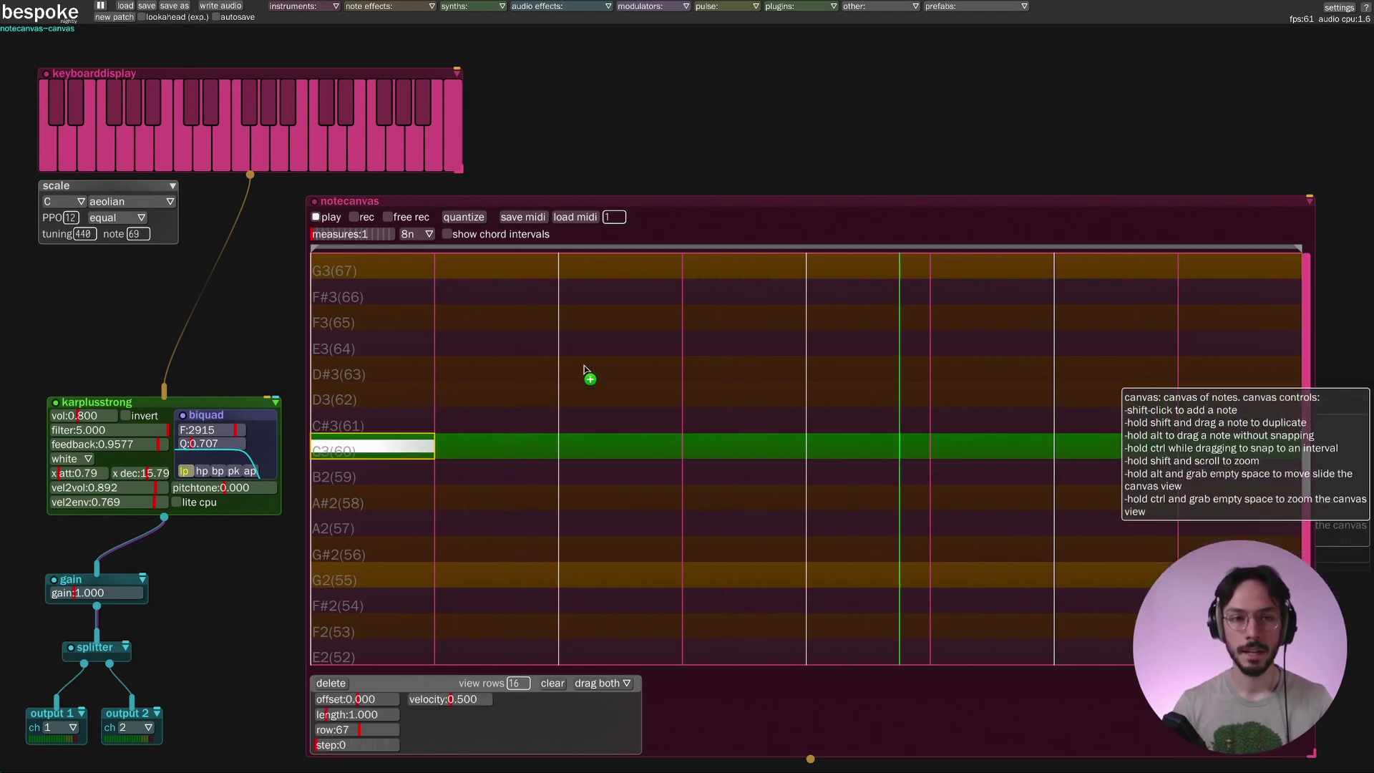
left_click(629, 347, "shift")
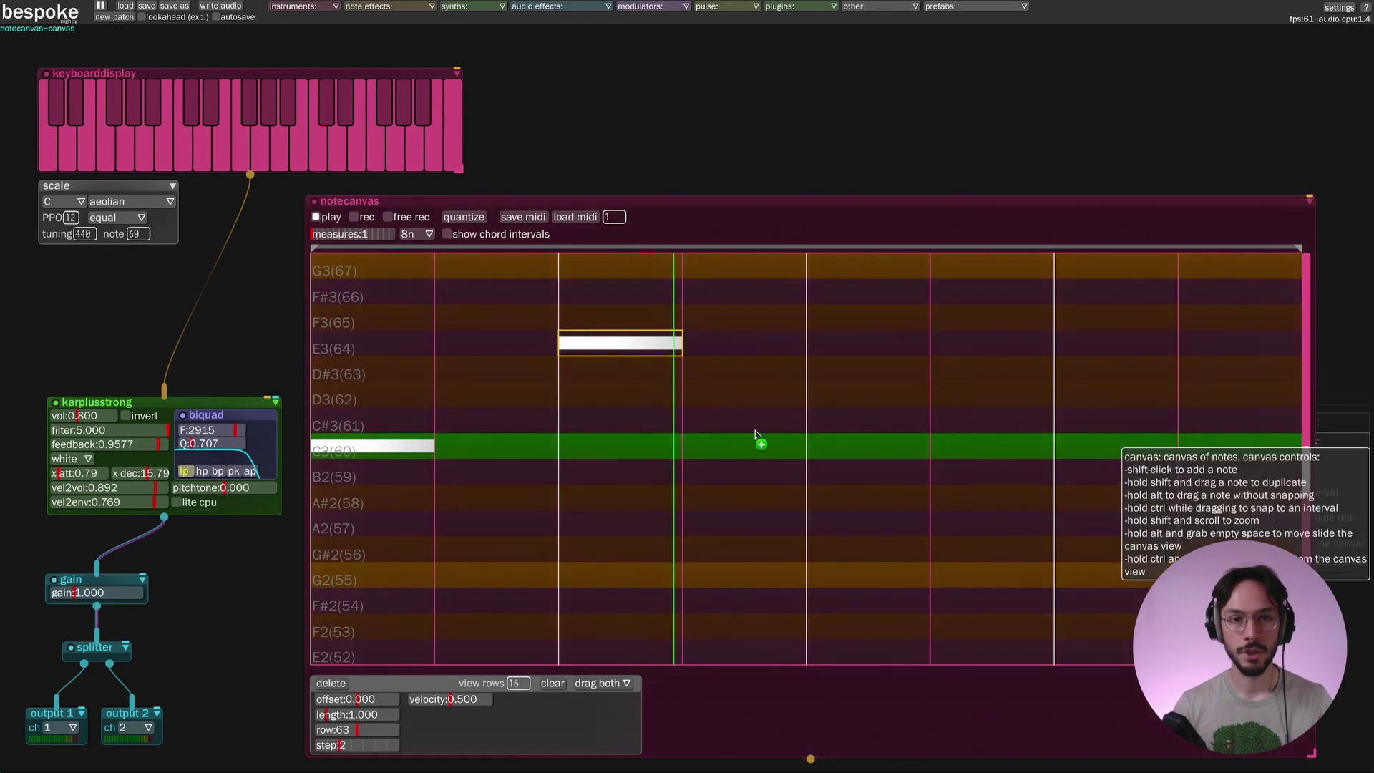
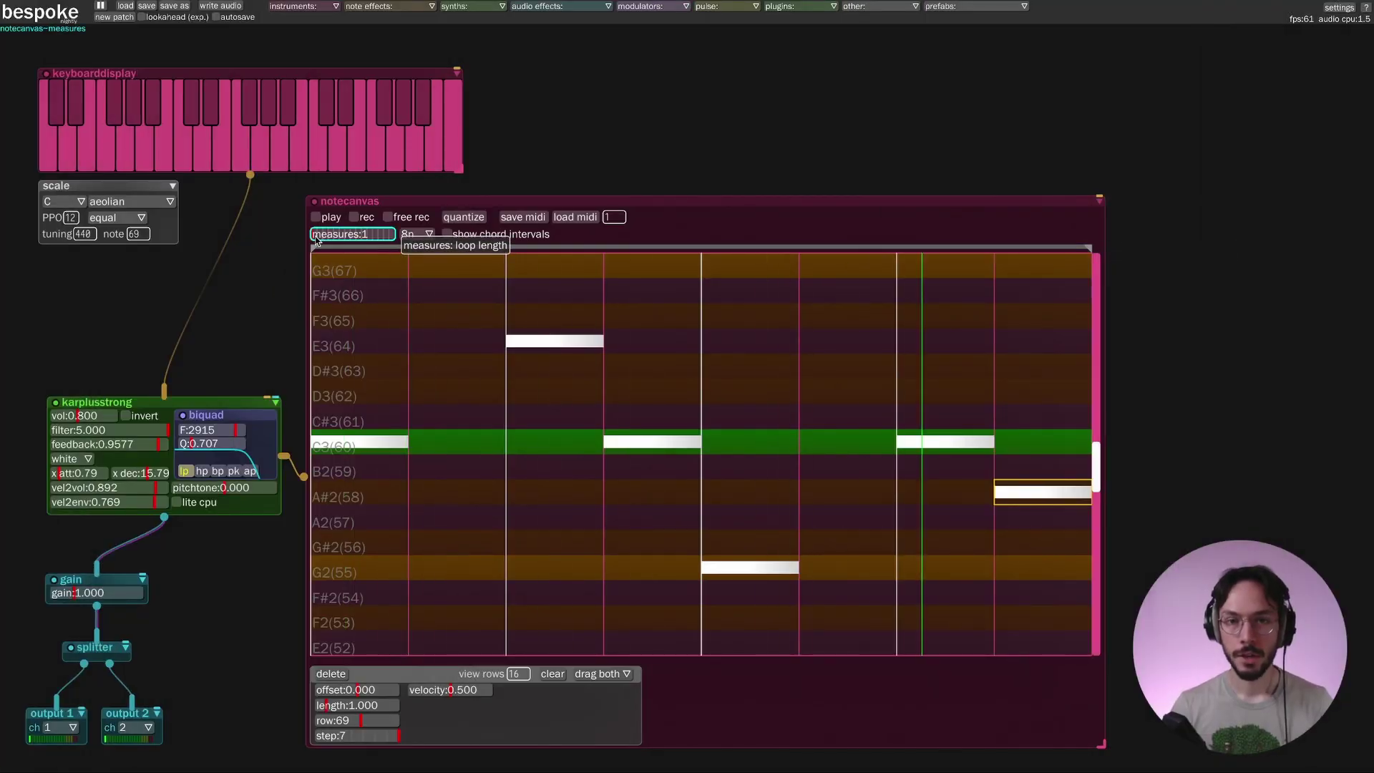
Step: Try notecanvas loop lengths of 2 and 16 measures, and return the length to 1 measure
left_click(316, 236)
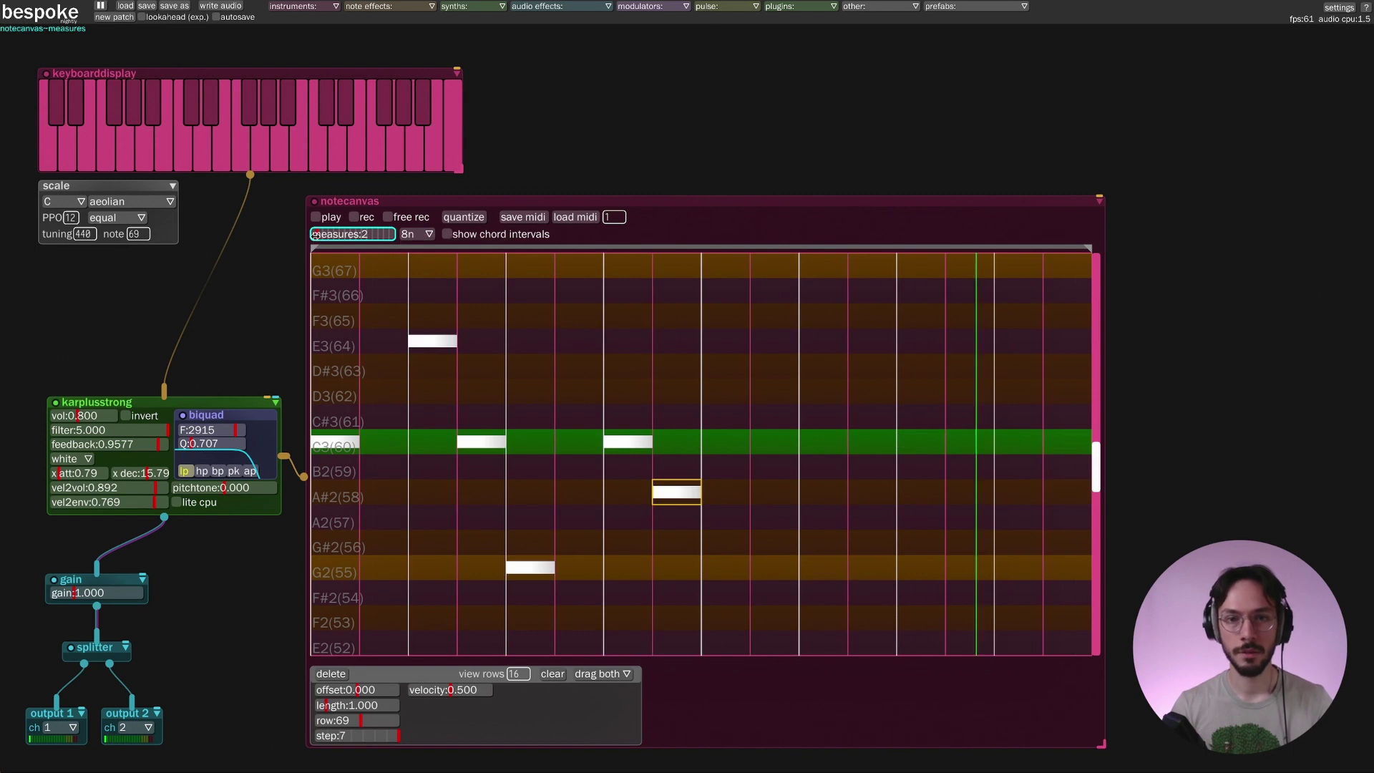
left_click_drag(316, 236, 415, 239)
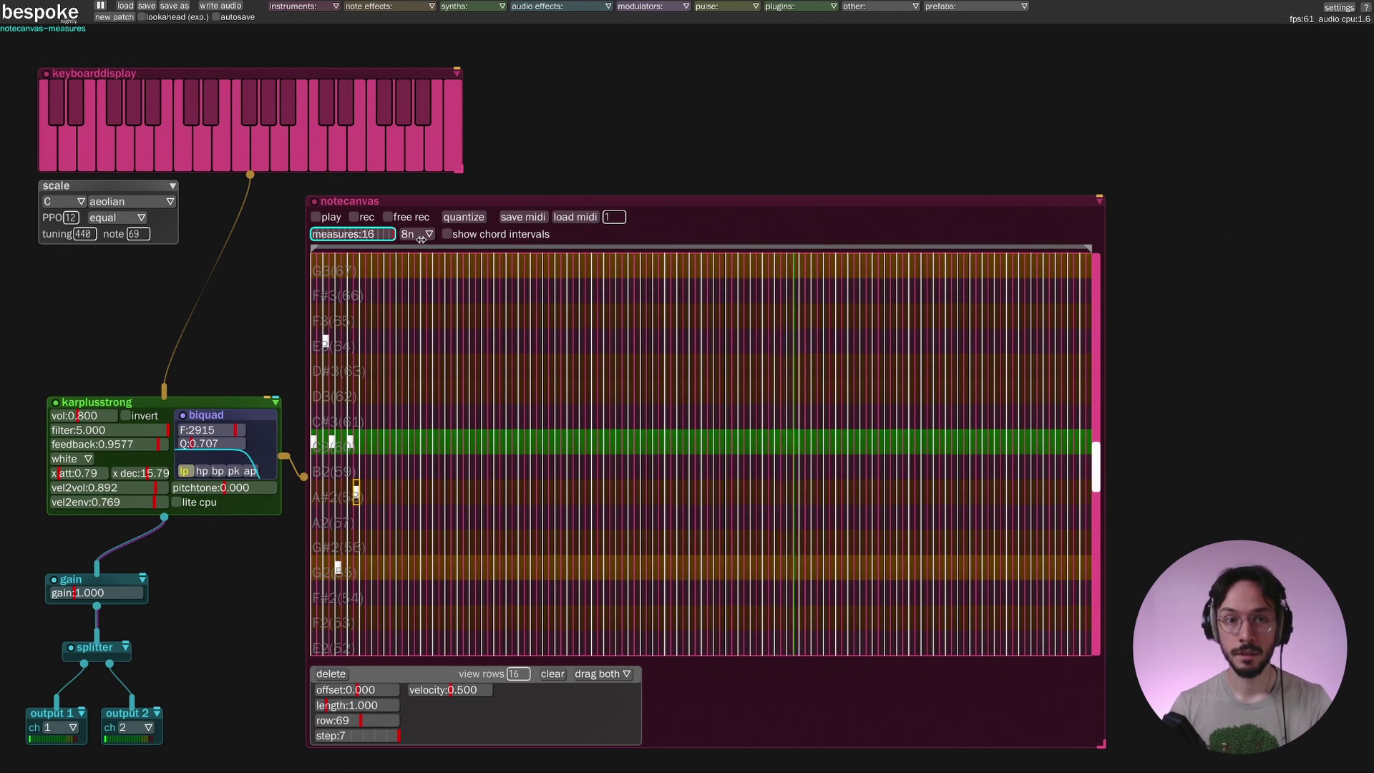
left_click_drag(421, 238, 318, 243)
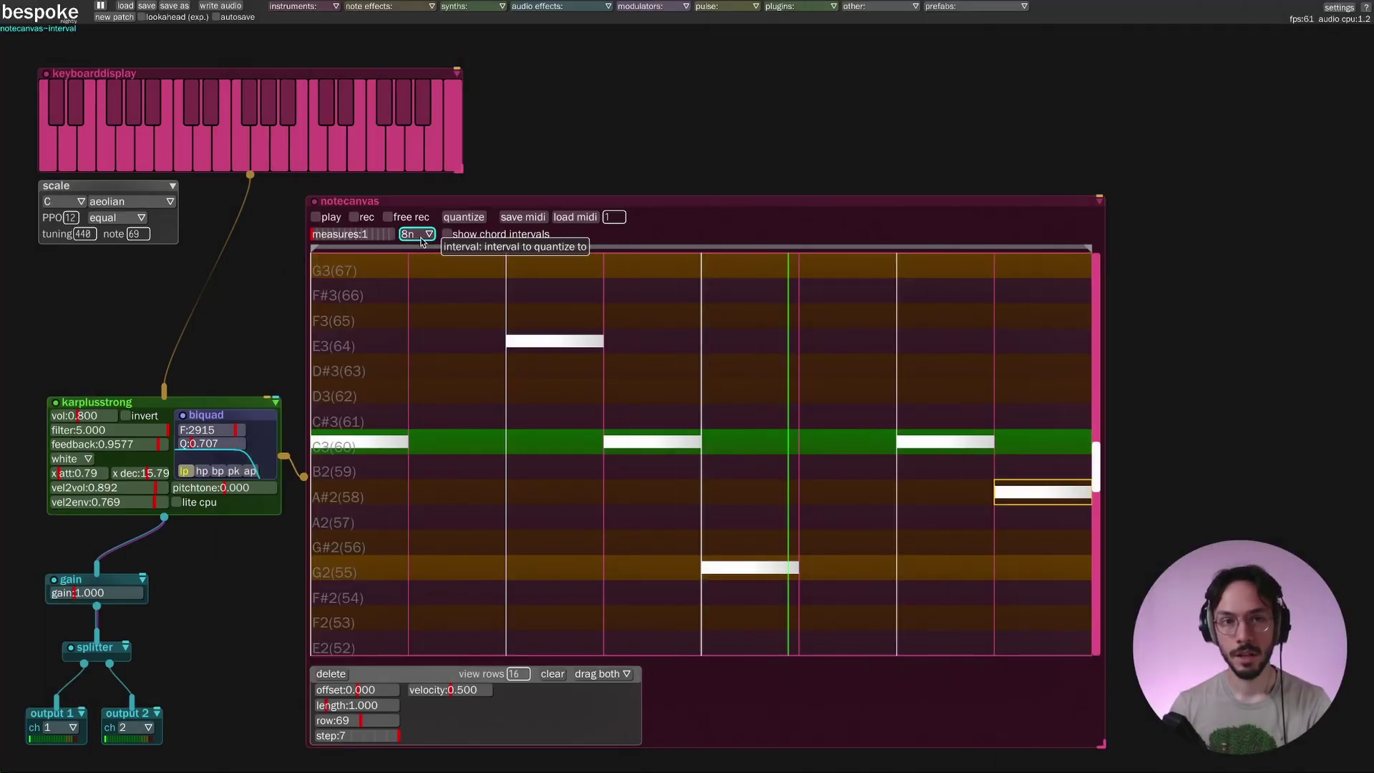
Step: Try different quantize intervals for the notecanvas grid, ending with 16nt
left_click(422, 234)
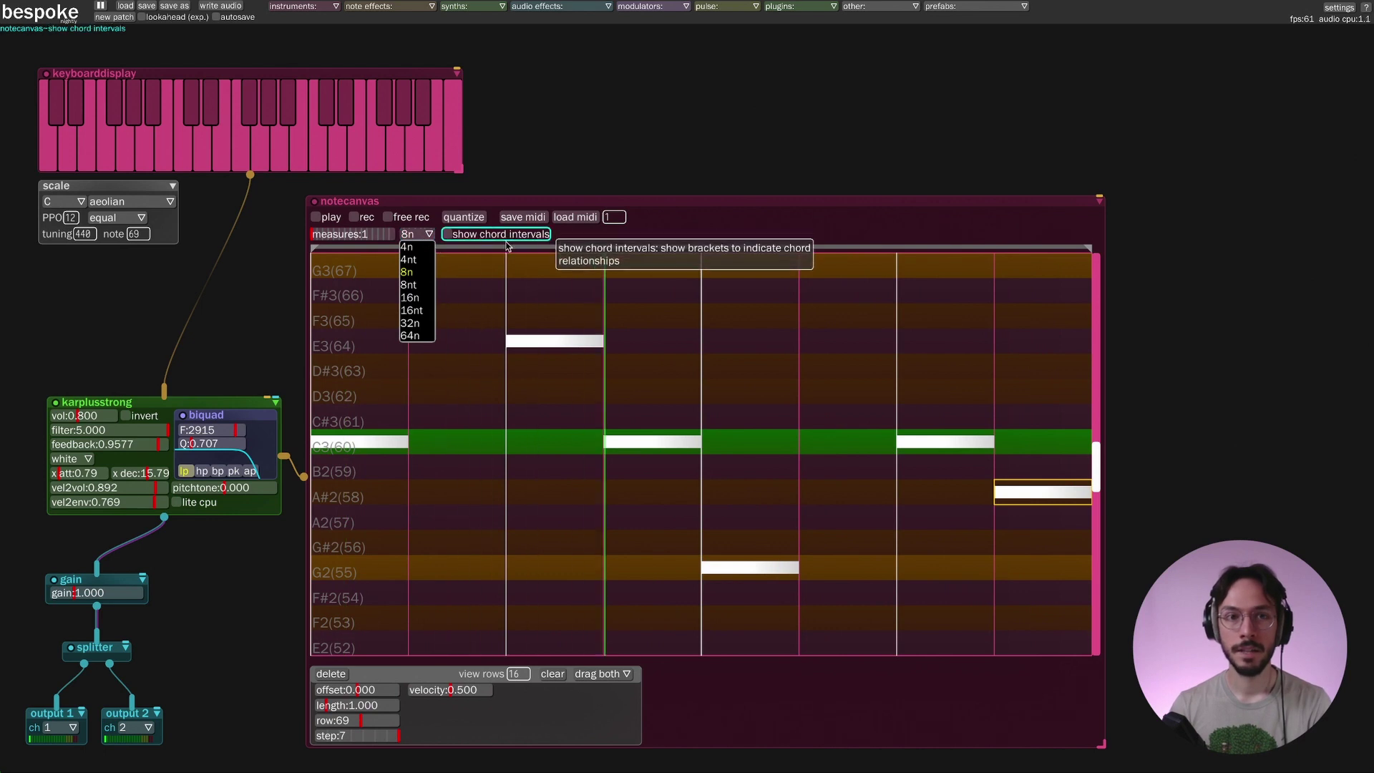
left_click(420, 297)
left_click(416, 234)
left_click(423, 252)
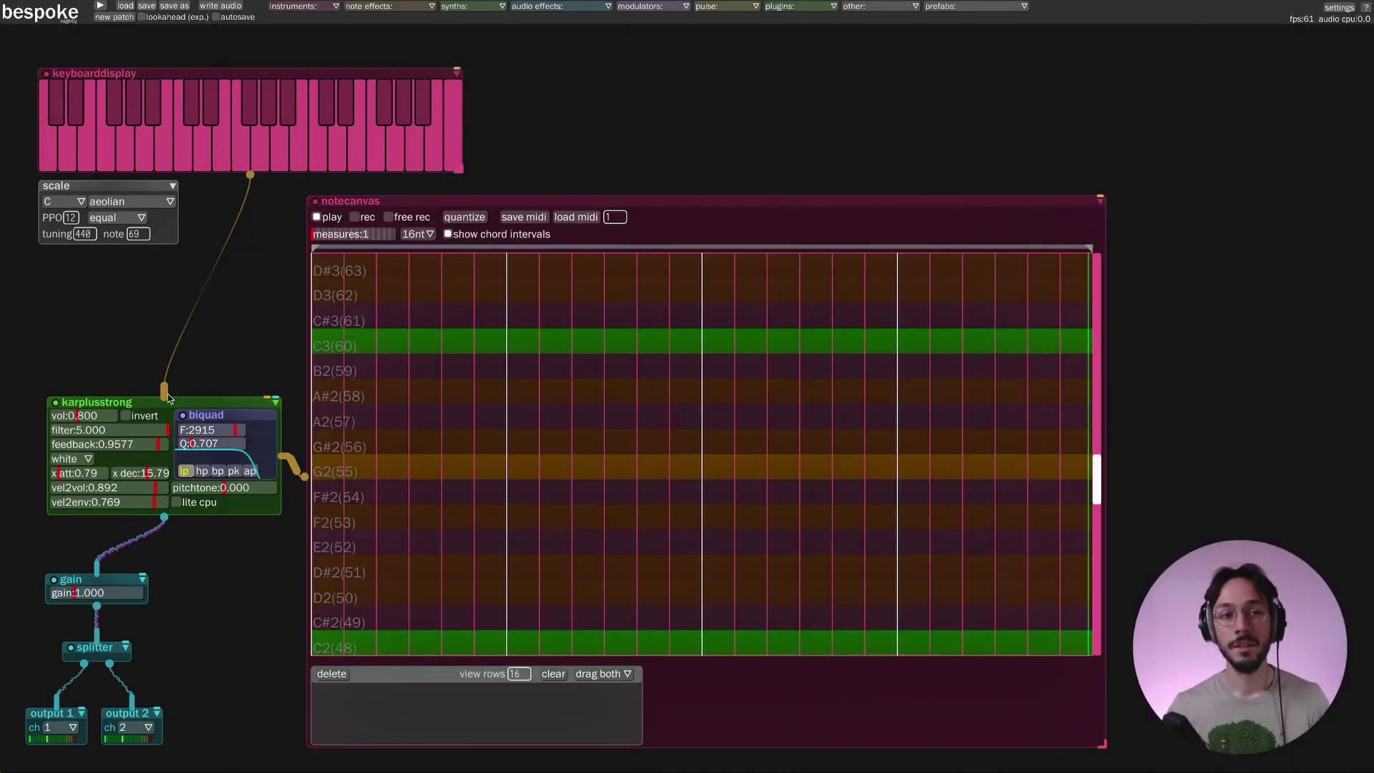
Step: Reroute the keyboarddisplay's output from karplusstrong to the notecanvas, and move the keyboarddisplay above the notecanvas
left_click_drag(165, 390, 546, 286)
left_click_drag(322, 74, 783, 58)
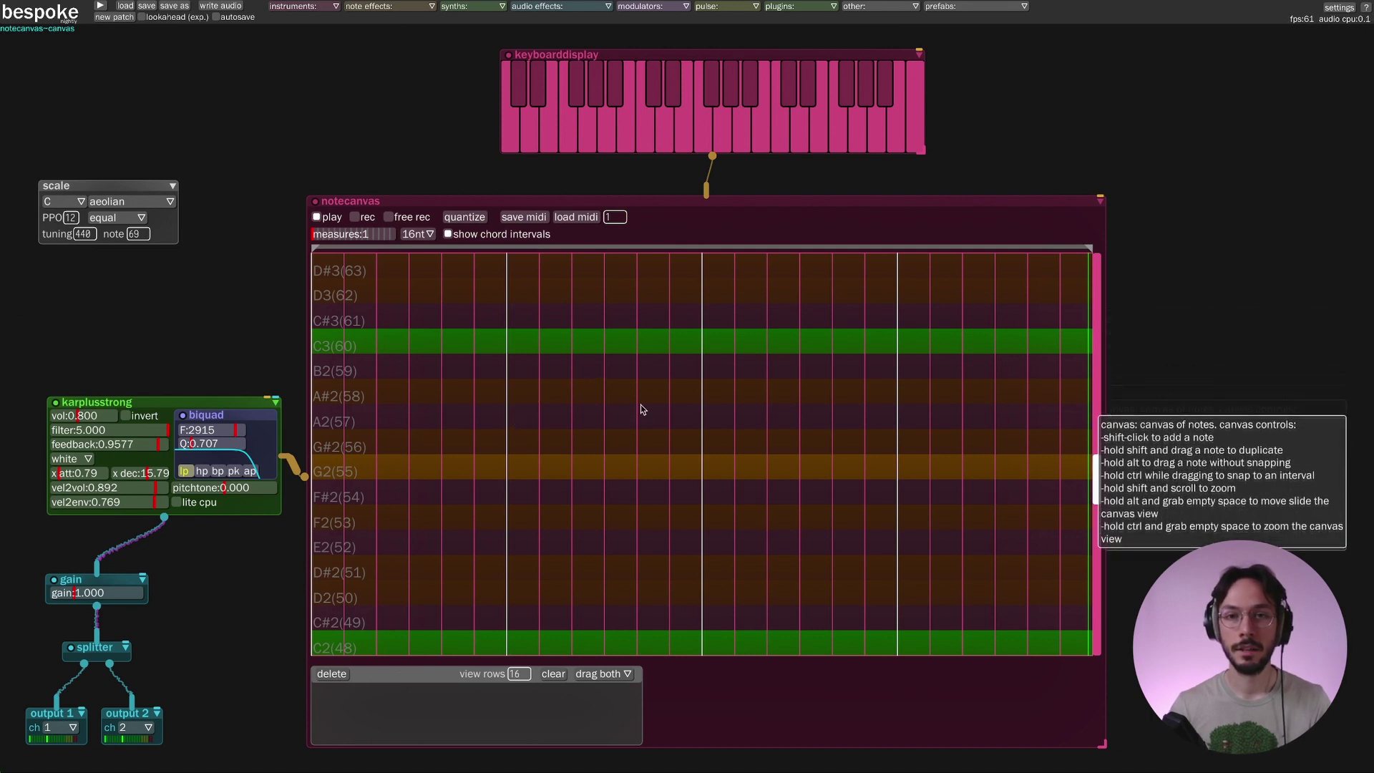
Step: Set the notecanvas to show 64 view rows and its loop length to 2 measures
left_click(519, 673)
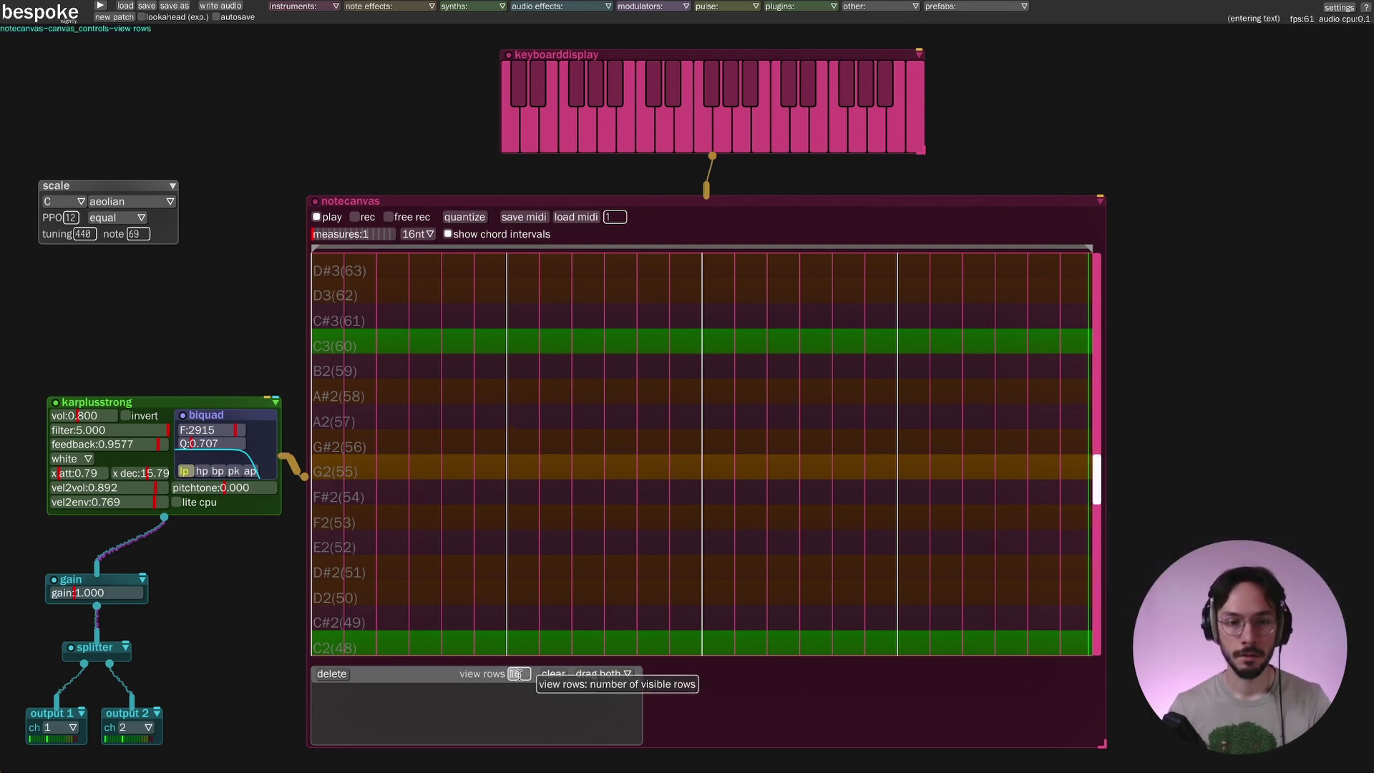
type("6")
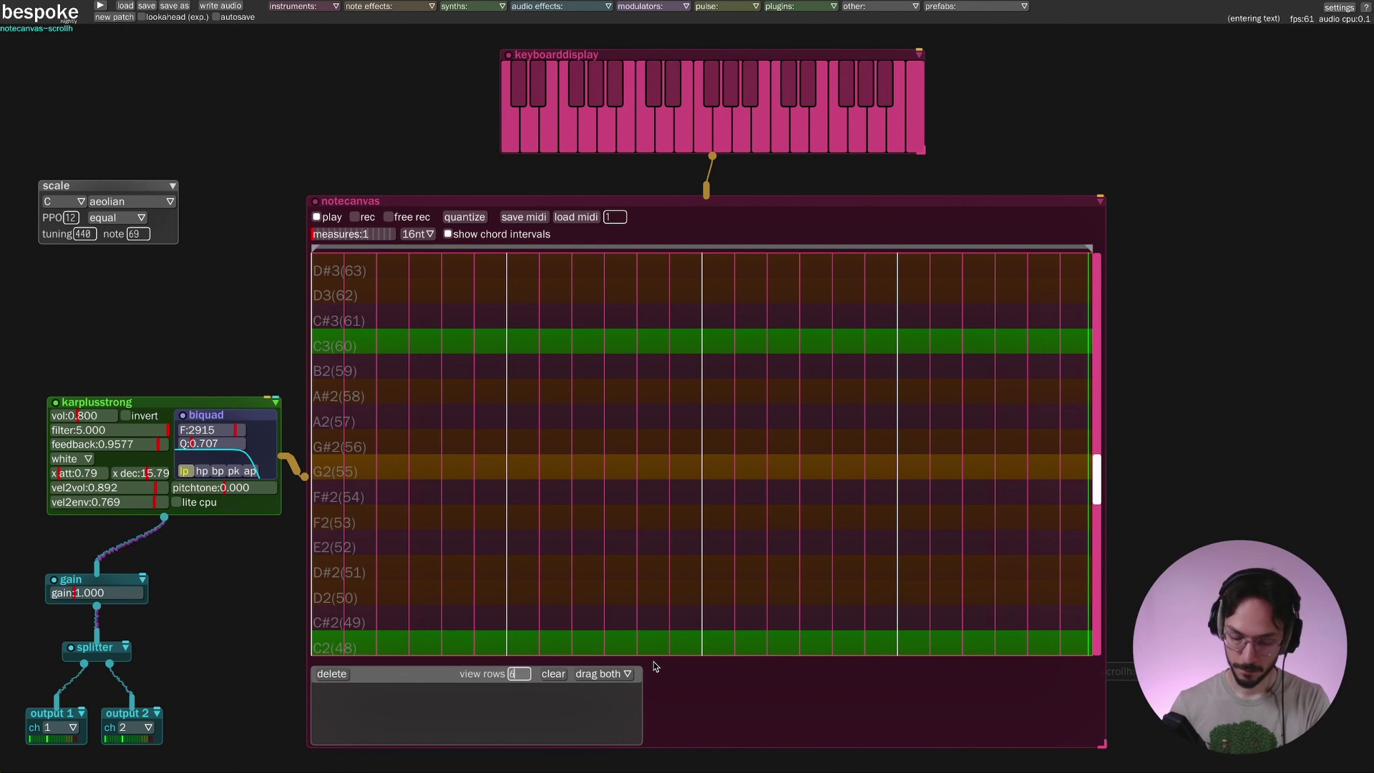
type("4")
left_click(324, 236)
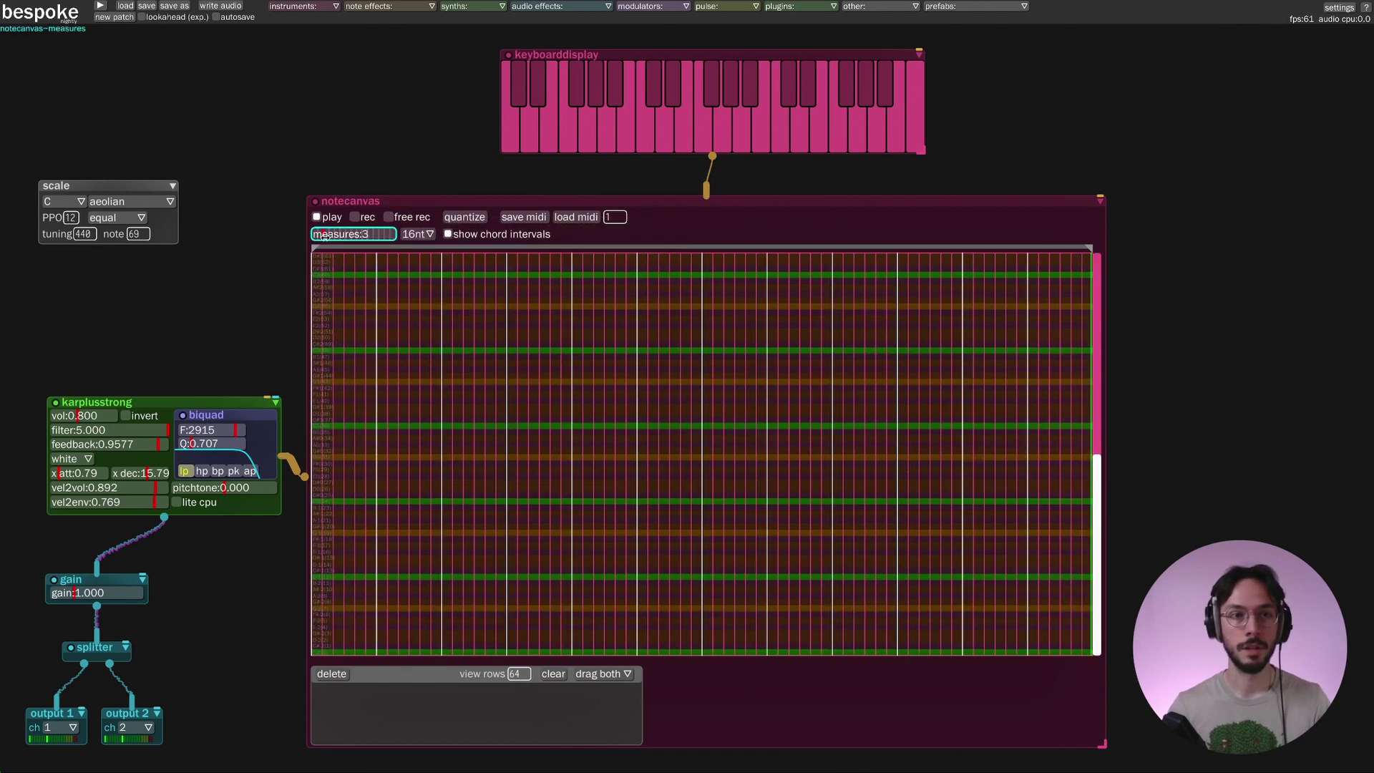
left_click_drag(320, 236, 318, 239)
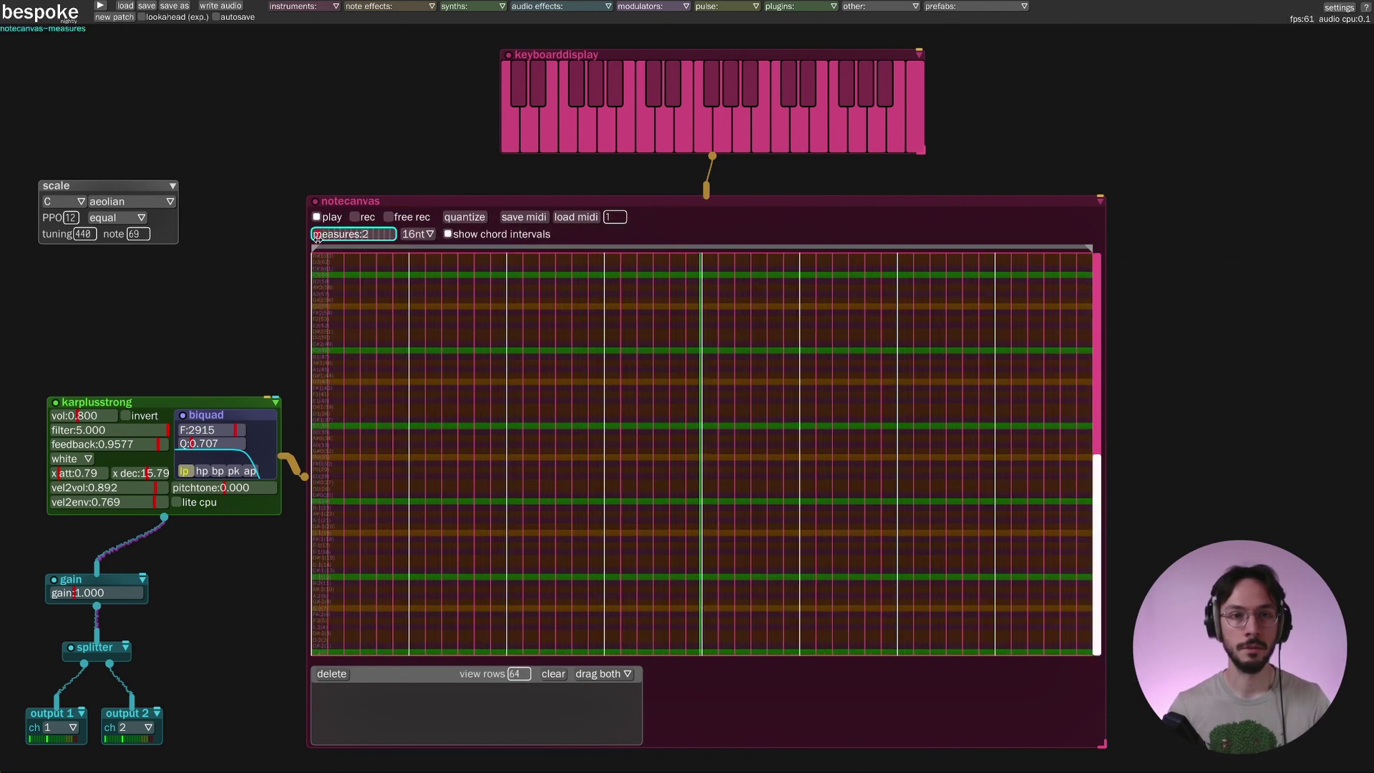
Step: Record five ascending white-key notes from the keyboarddisplay into the notecanvas during playback, and stop recording and playback
key("space")
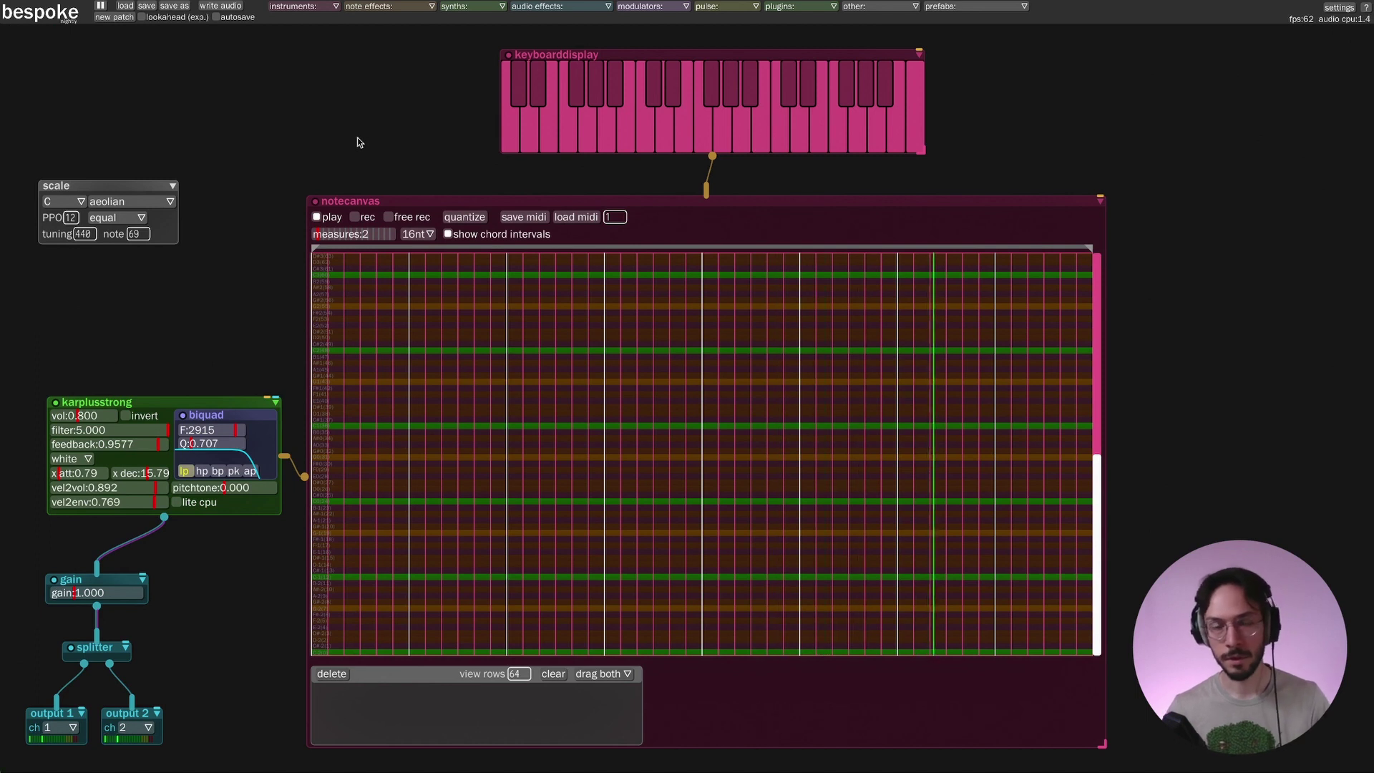
left_click(355, 217)
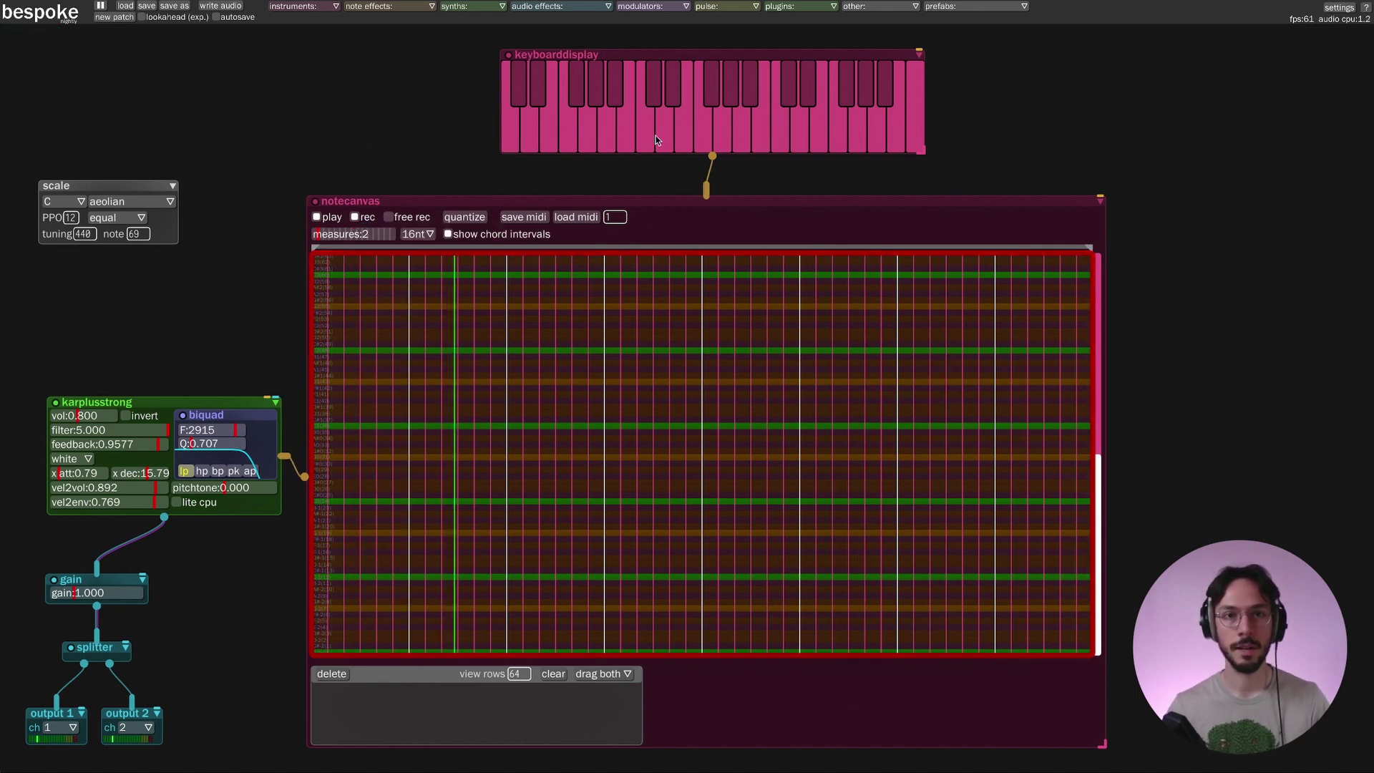
left_click(649, 143)
left_click(664, 141)
left_click(681, 139)
left_click(698, 138)
left_click(714, 139)
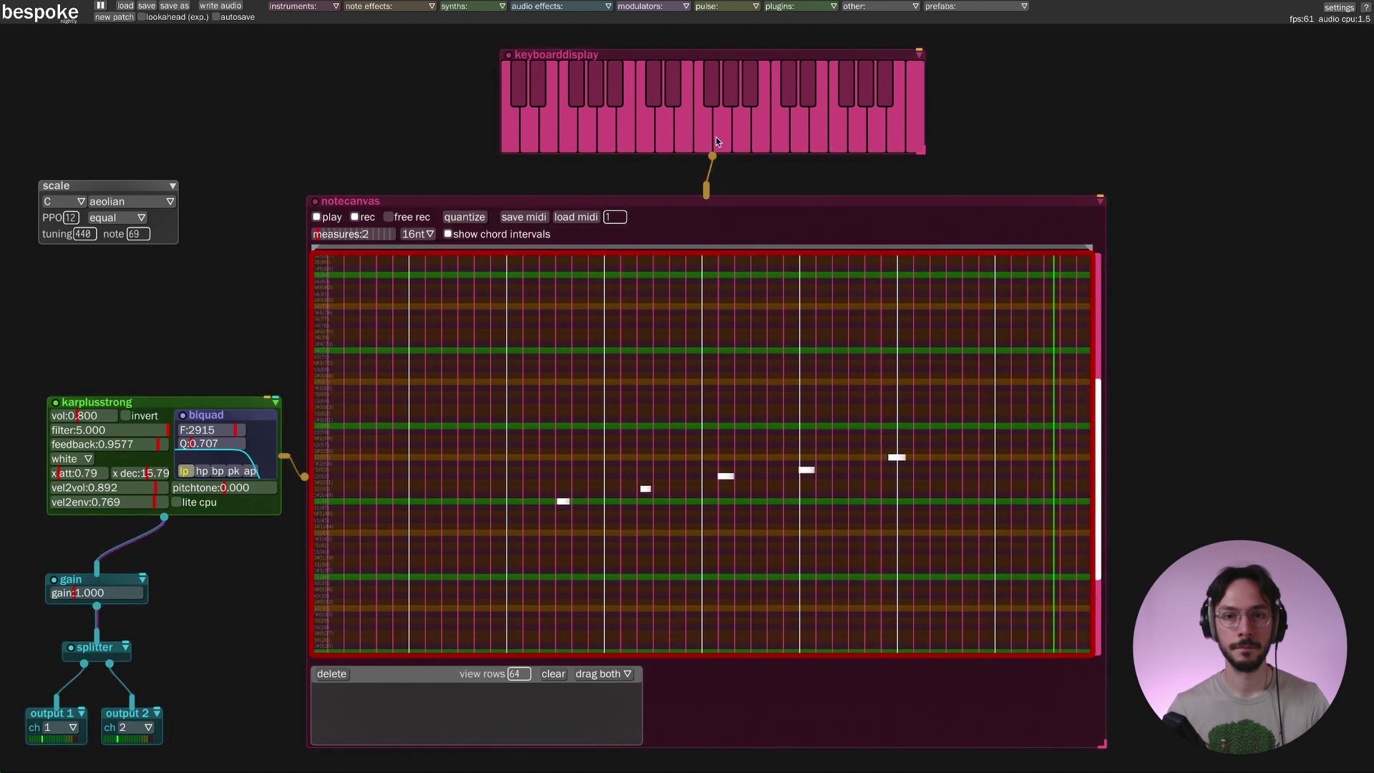
left_click(354, 217)
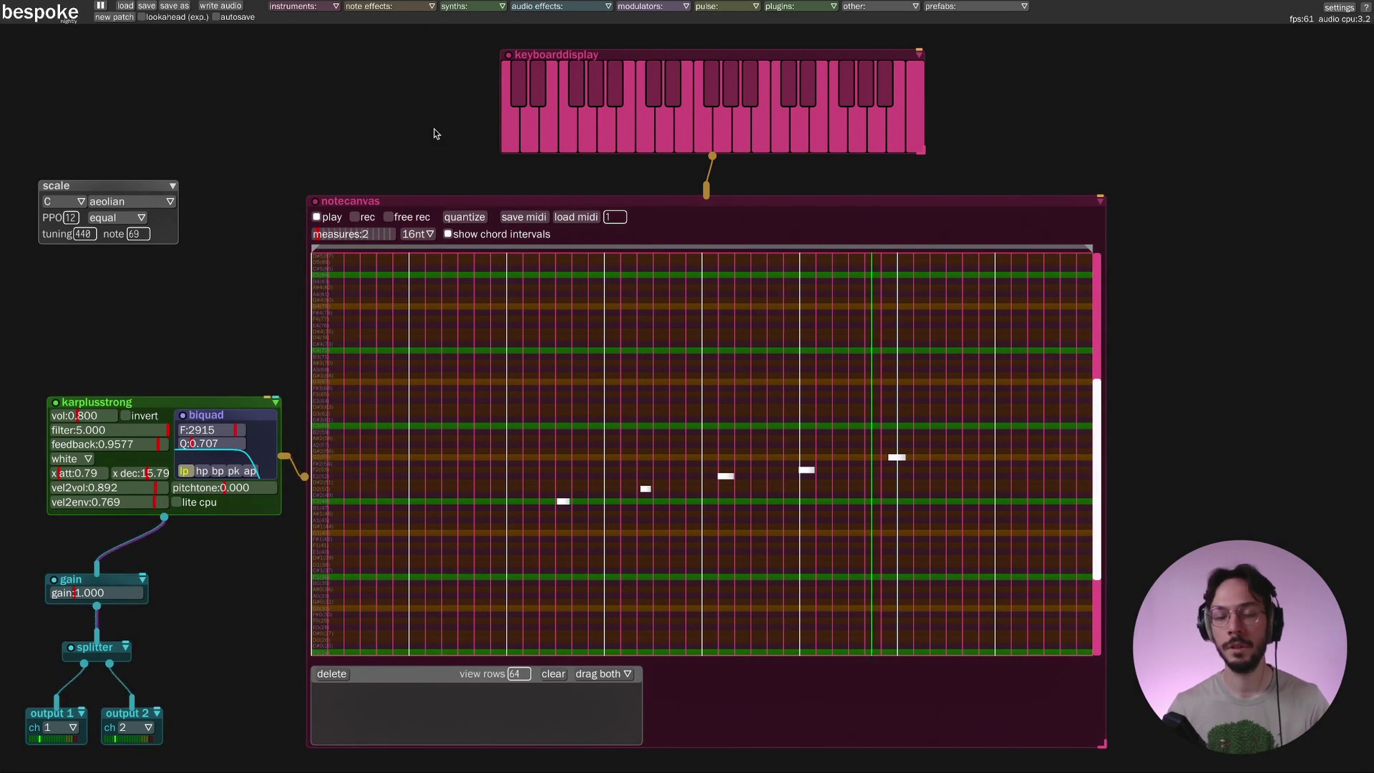
key("space")
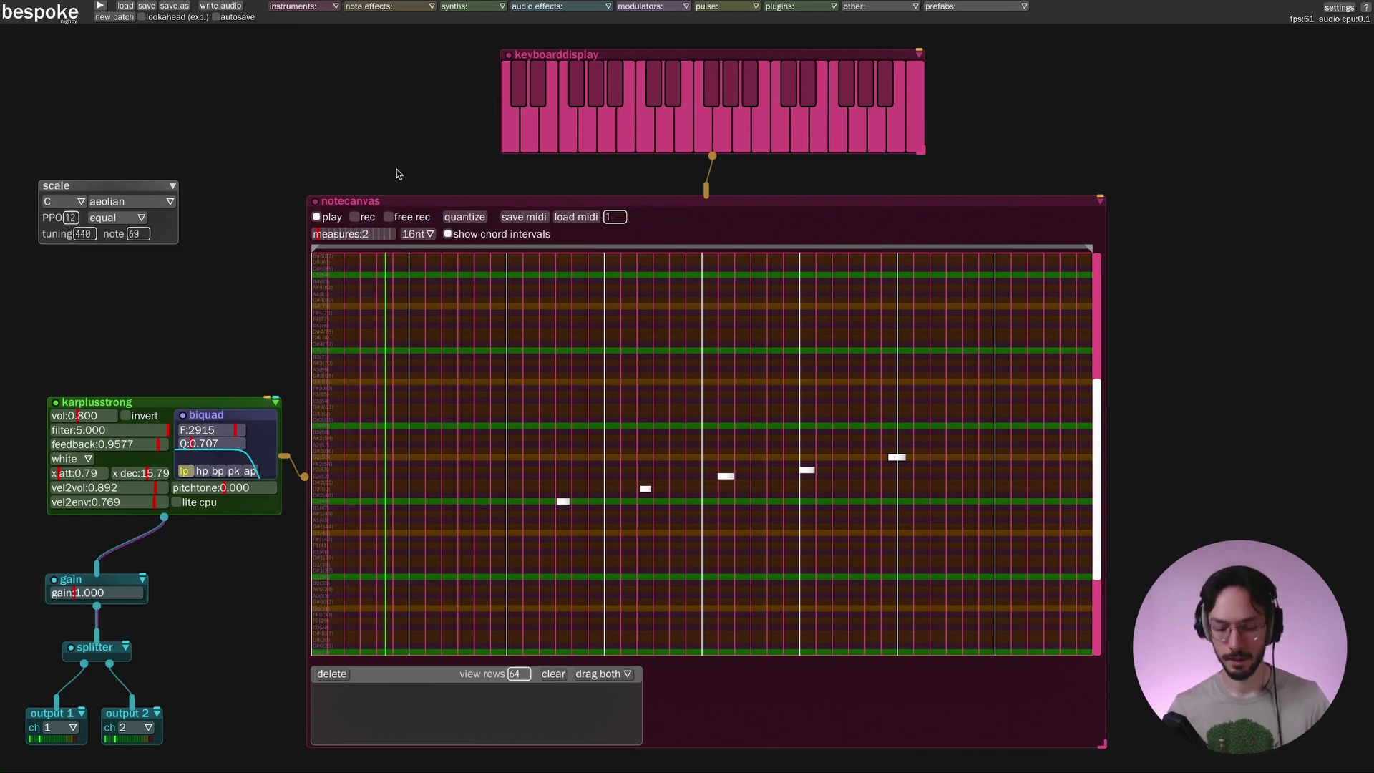
Step: Enable free rec on the notecanvas and play rising and falling runs of white keys on the keyboarddisplay
left_click(388, 217)
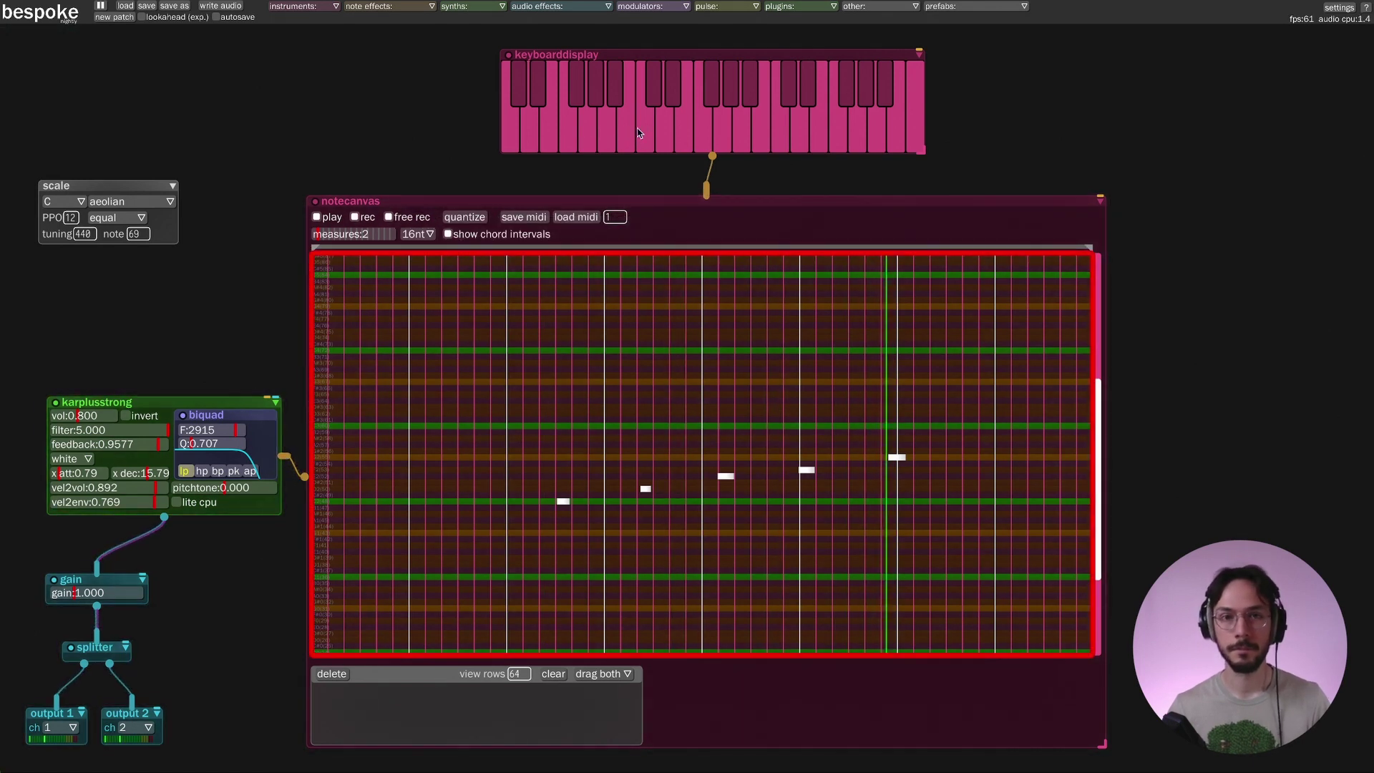
left_click(660, 130)
left_click(681, 134)
left_click(698, 134)
left_click(709, 136)
left_click(733, 137)
left_click(749, 139)
left_click(722, 136)
left_click(702, 135)
left_click(683, 134)
left_click(664, 133)
left_click(607, 128)
left_click(587, 126)
left_click(576, 123)
left_click(559, 127)
left_click(687, 136)
left_click(716, 138)
left_click(737, 138)
left_click(751, 139)
left_click(763, 139)
left_click(774, 141)
left_click(790, 141)
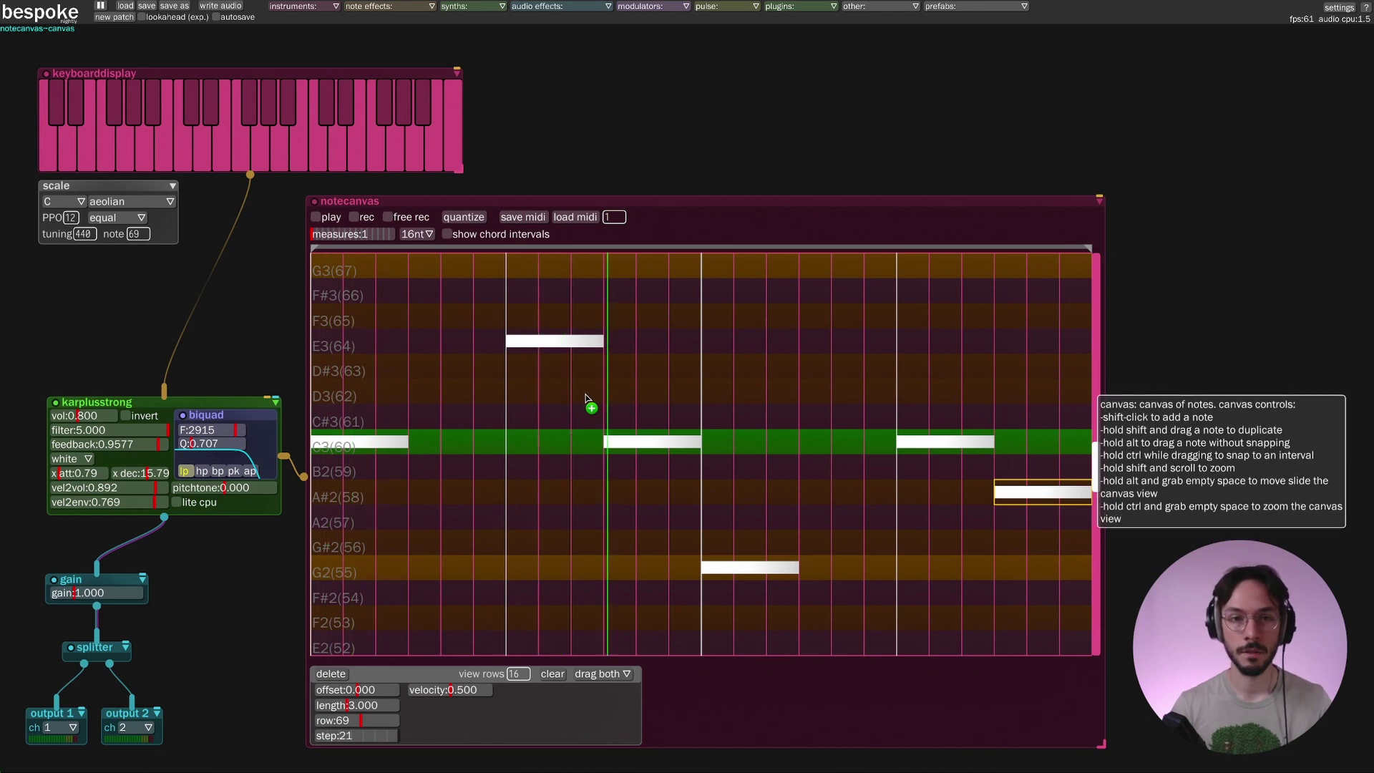
Step: Add one-step C3 and G2 notes at step 6 of the notecanvas, beneath the E3 note
left_click(590, 449, "shift")
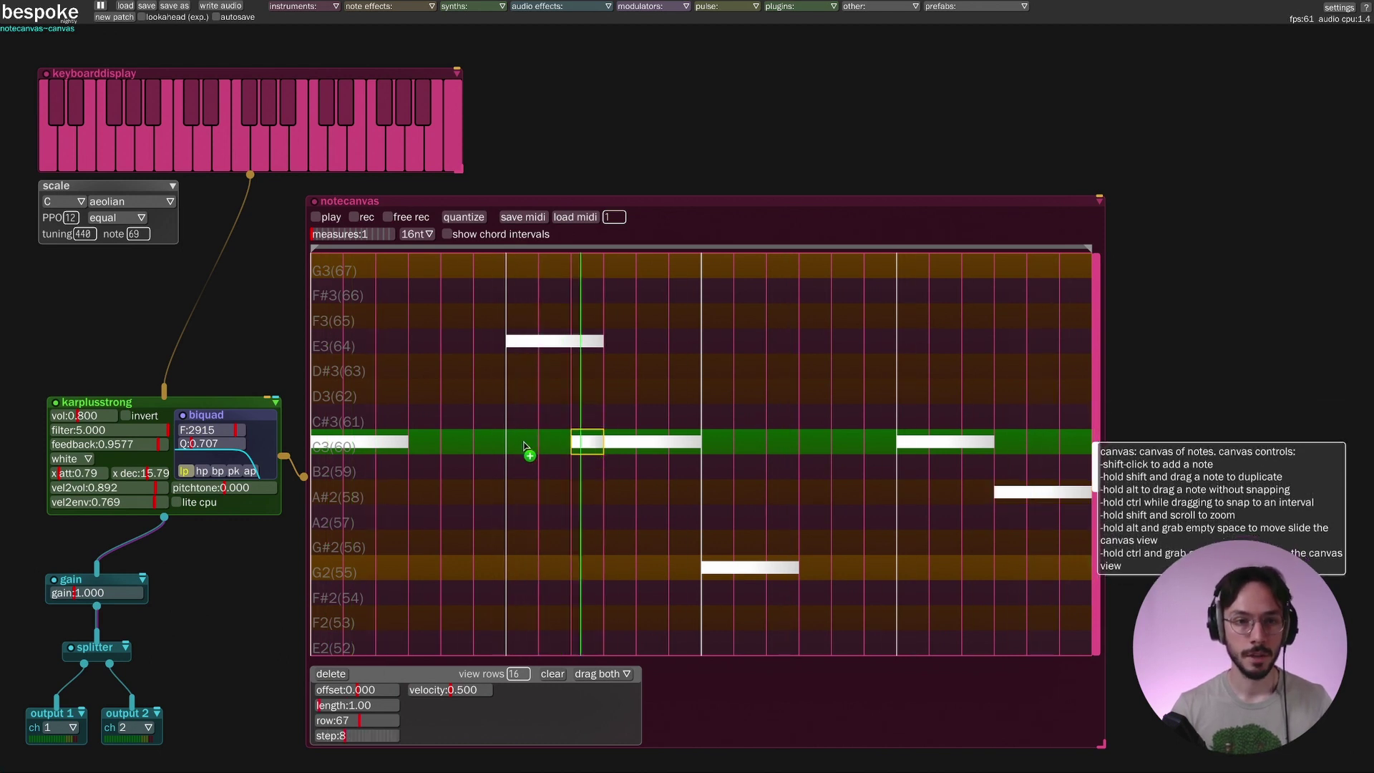
left_click_drag(587, 446, 522, 447)
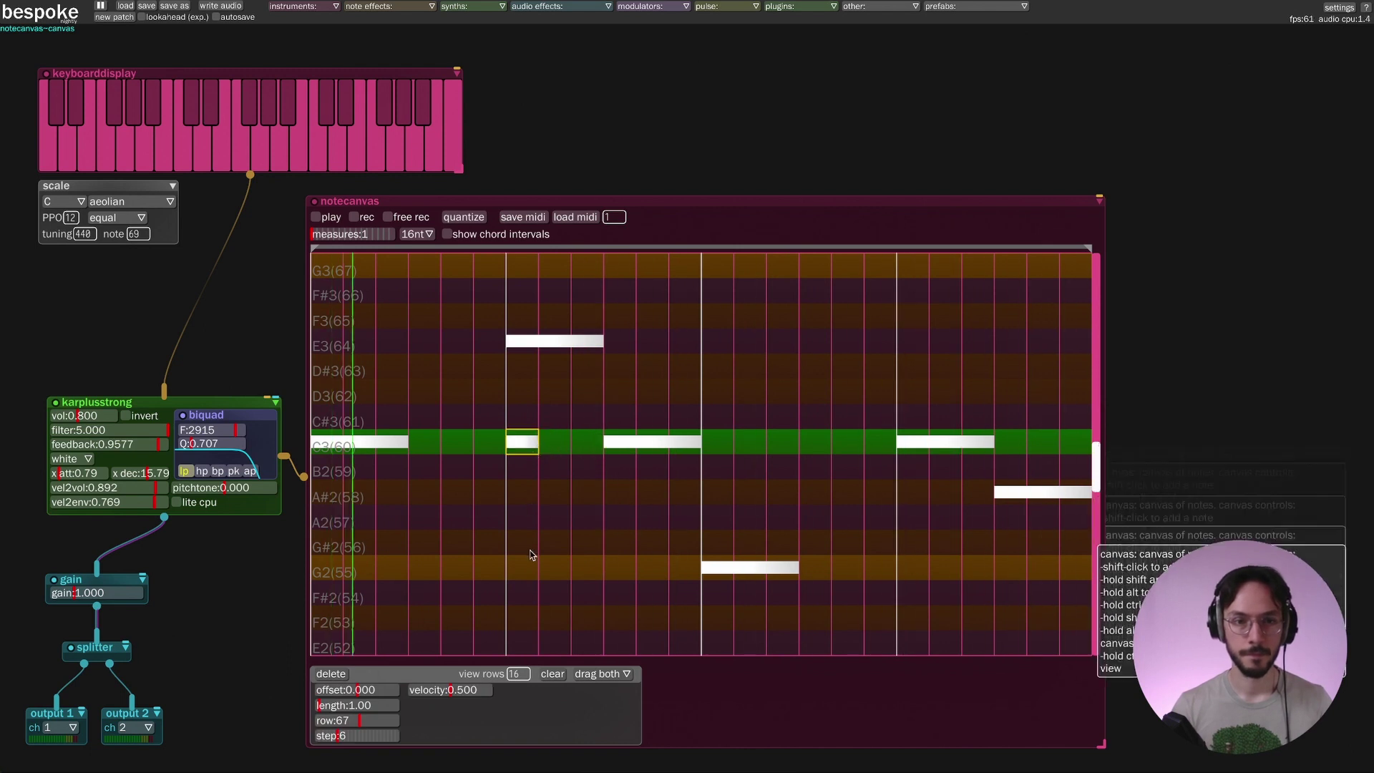
left_click(520, 570, "shift")
Step: Resize the E3 note to a length of about 3.063 and the C3 and G2 notes at step 6 to 2.79
left_click(592, 342)
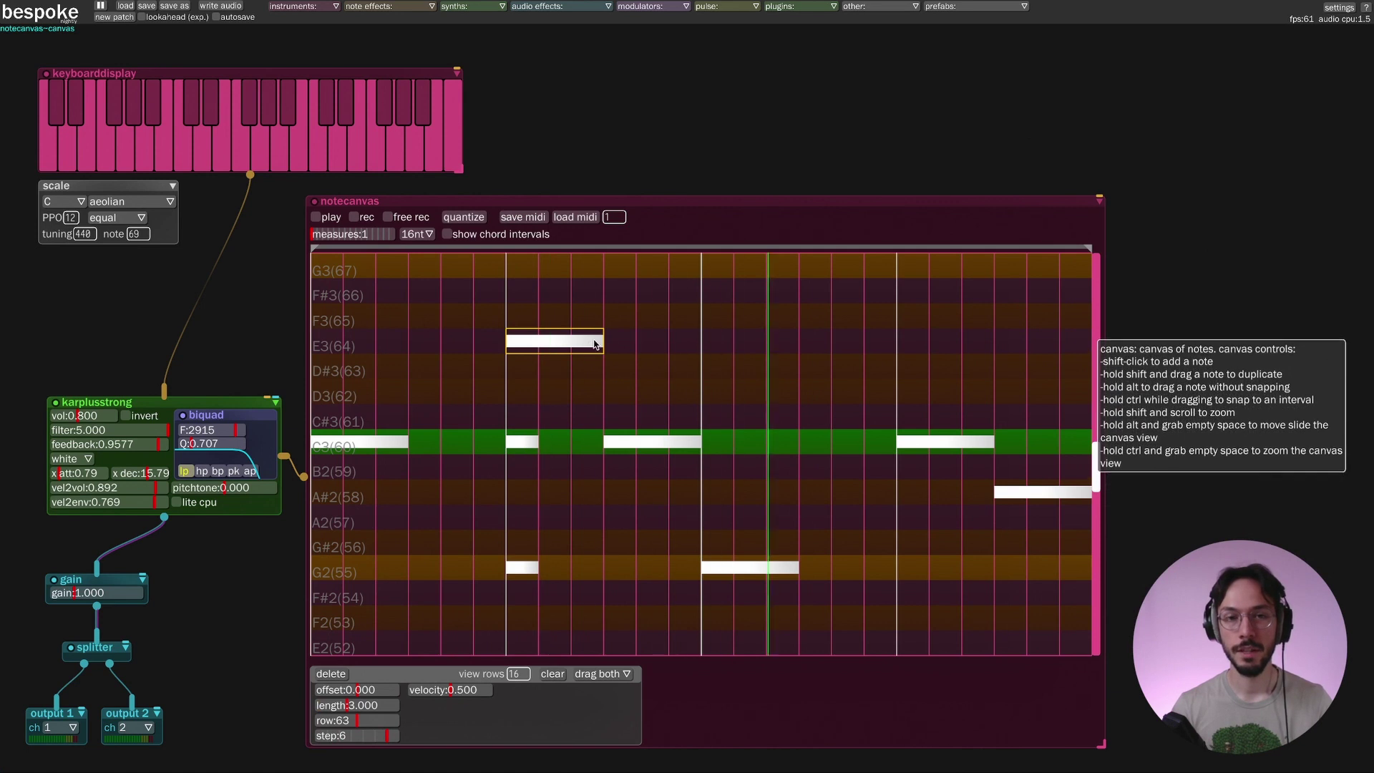
left_click_drag(600, 341, 541, 341)
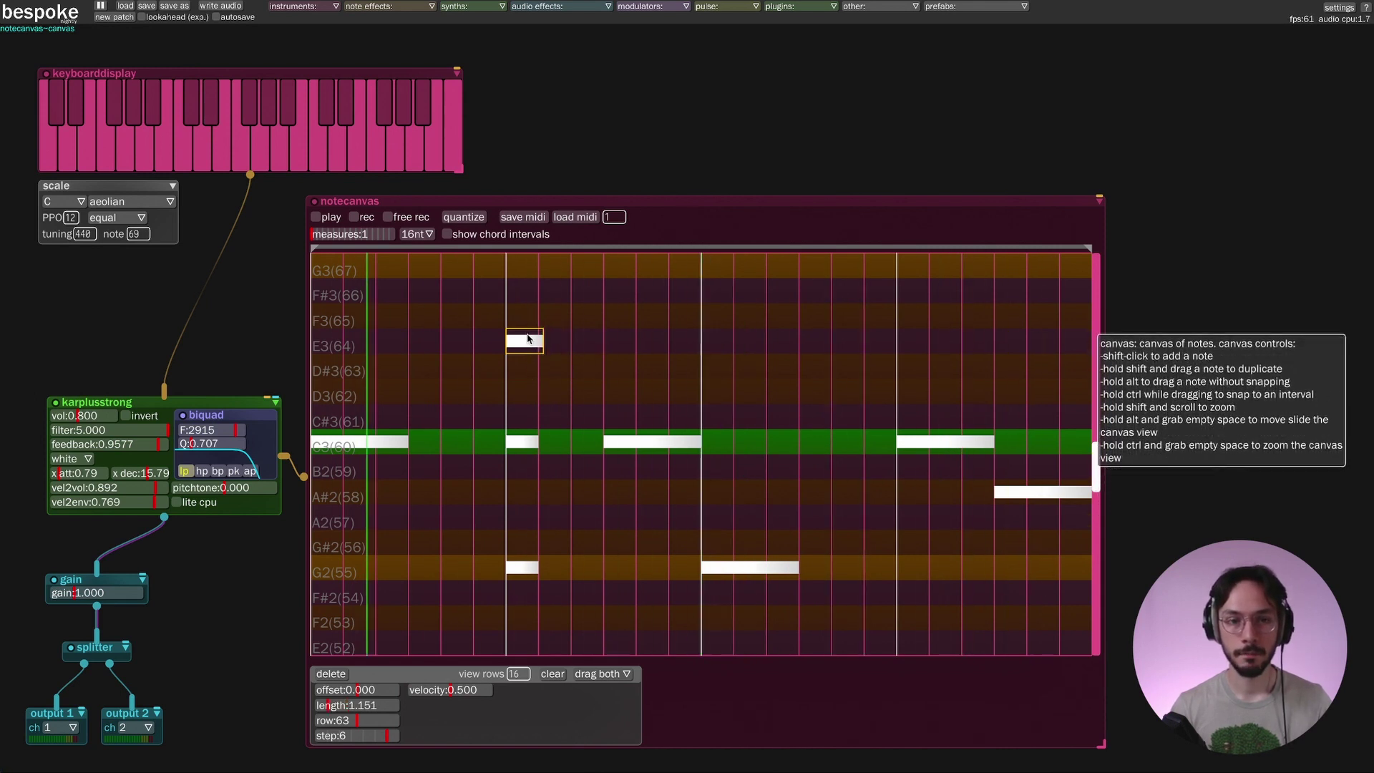
left_click(335, 705)
mouse_move(341, 706)
left_mouse_down()
mouse_move(368, 705)
mouse_move(345, 706)
left_mouse_up()
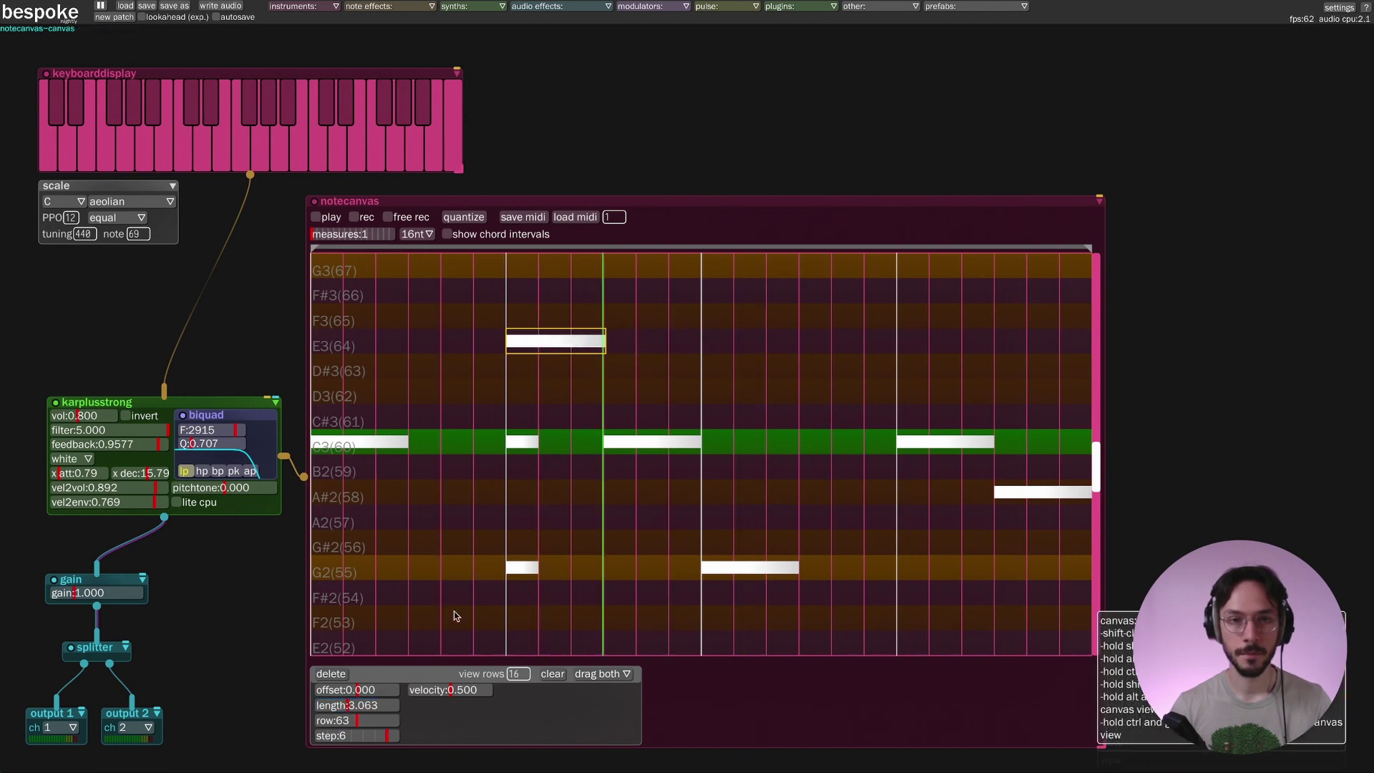
left_click_drag(575, 594, 501, 423)
left_click_drag(331, 706, 325, 708)
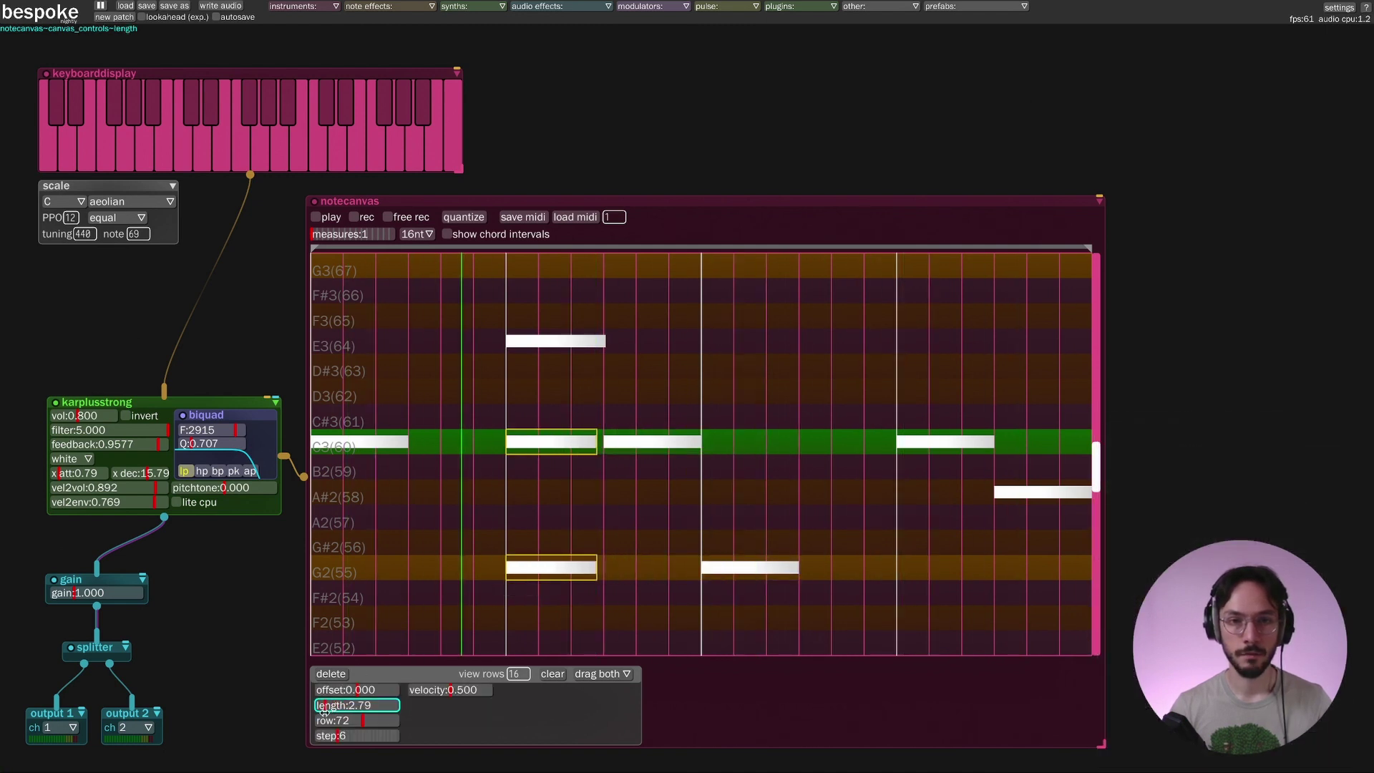
Step: Delete the C3 note at step 9 of the notecanvas
left_click(684, 443)
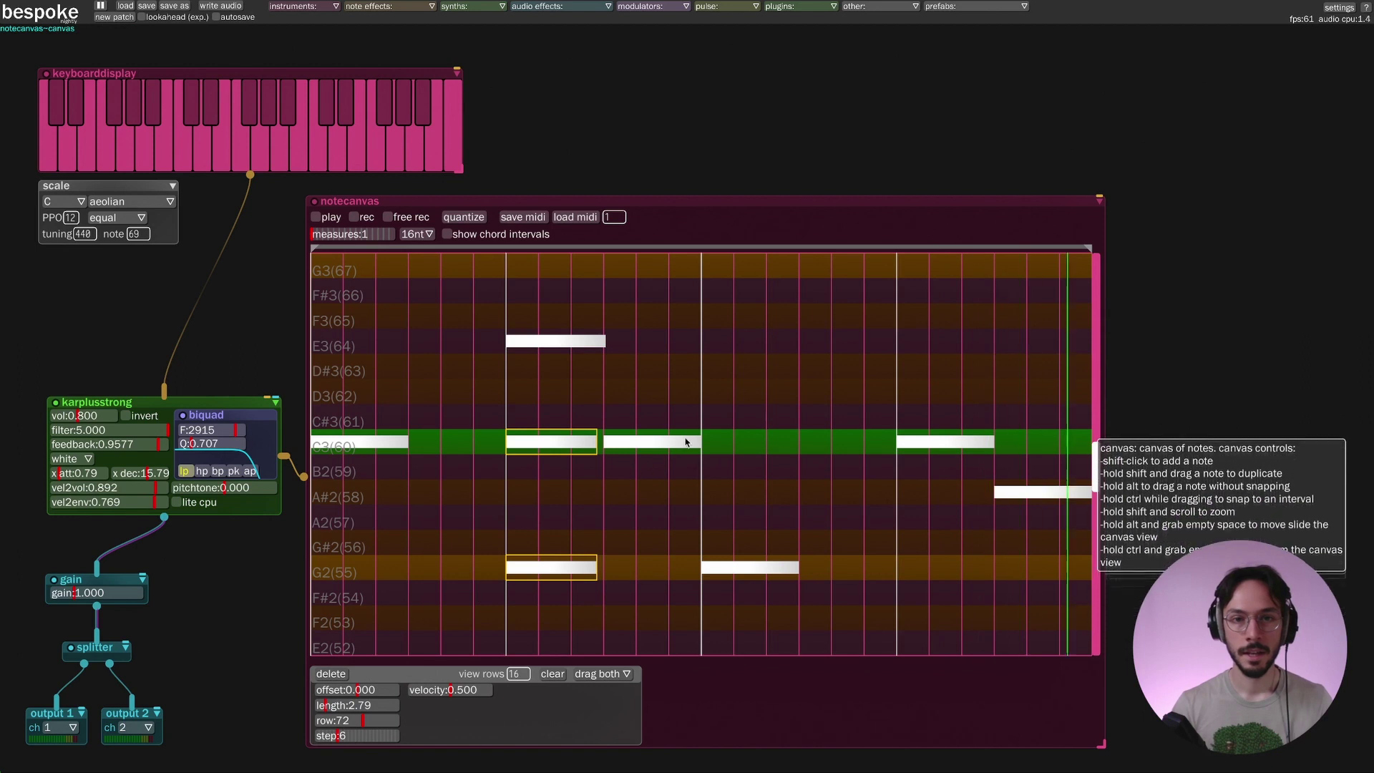
key("Delete")
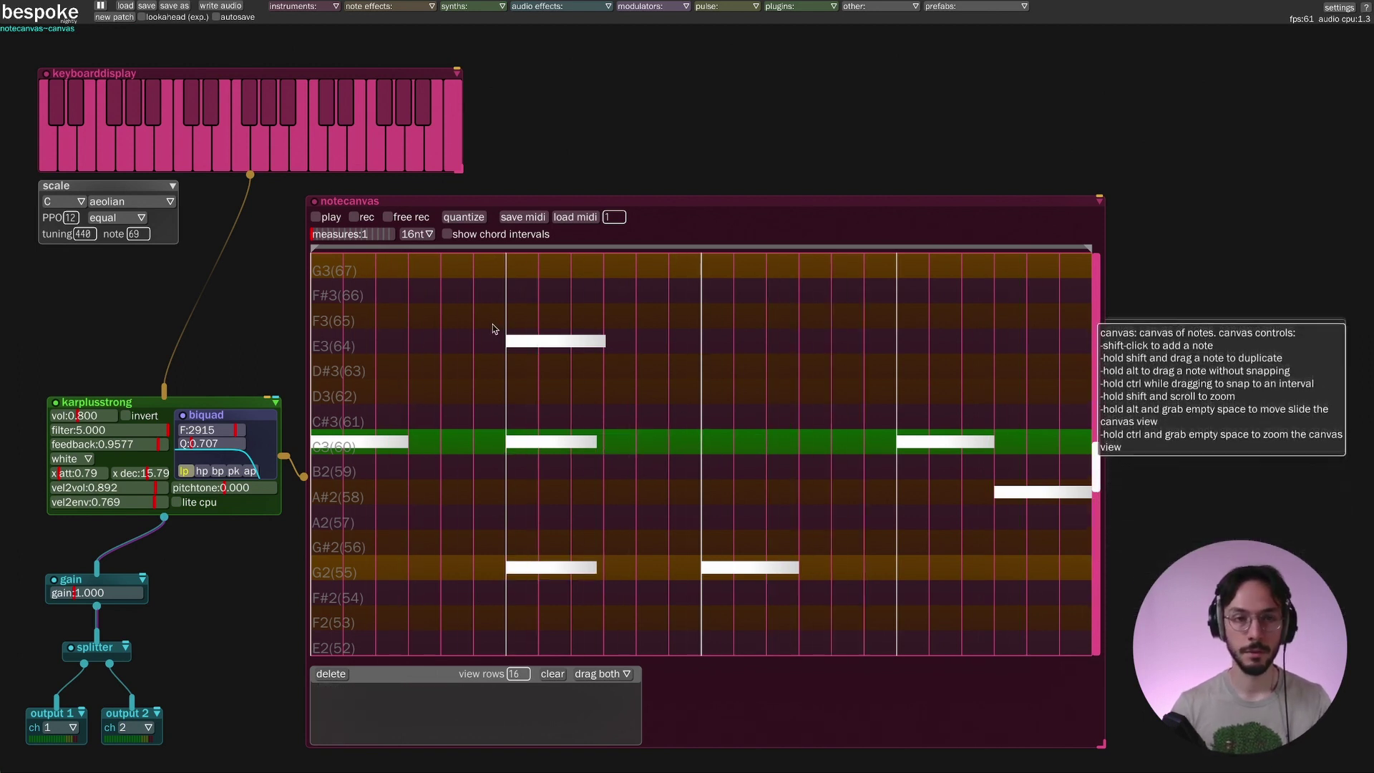
left_click(340, 219)
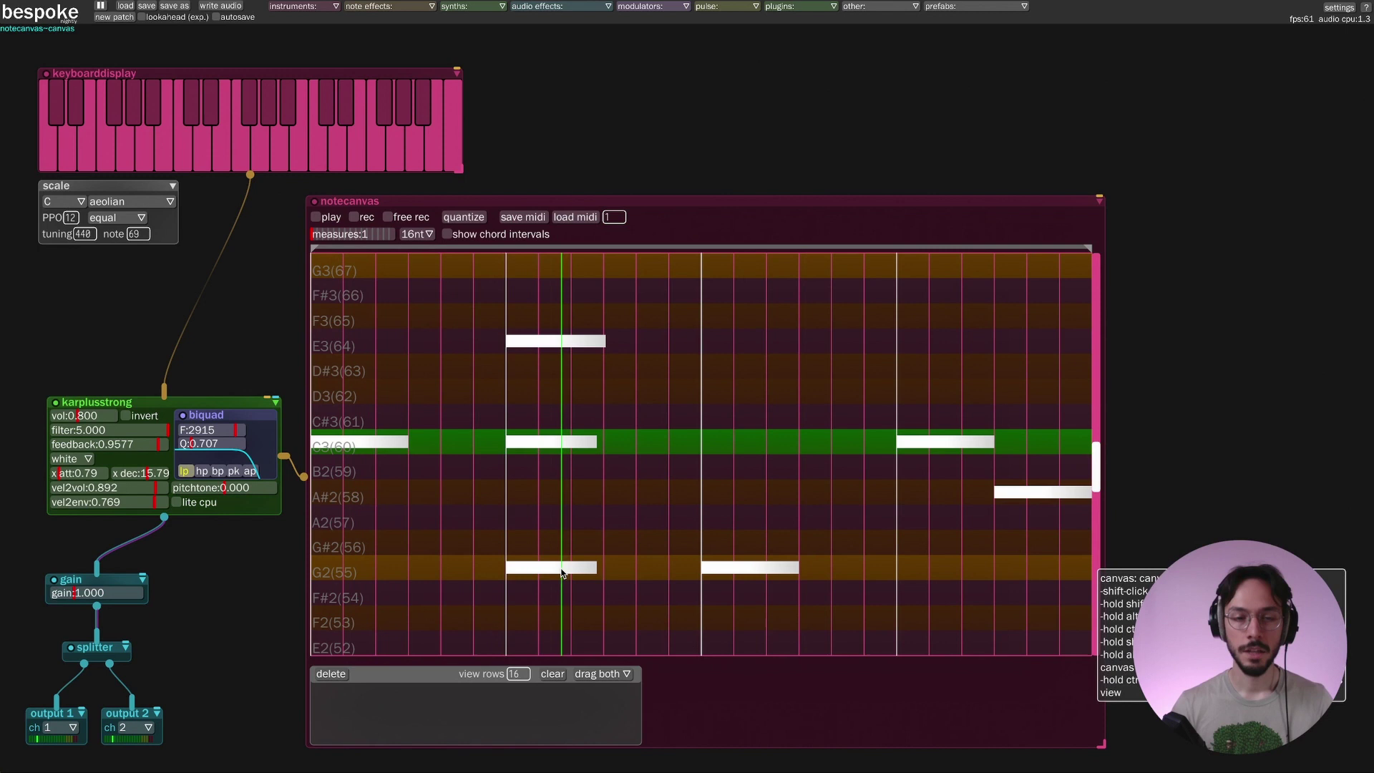
Step: Move the G2 note at step 6 up to A2 and slightly off the grid, and quantize it
left_click_drag(562, 573, 560, 527)
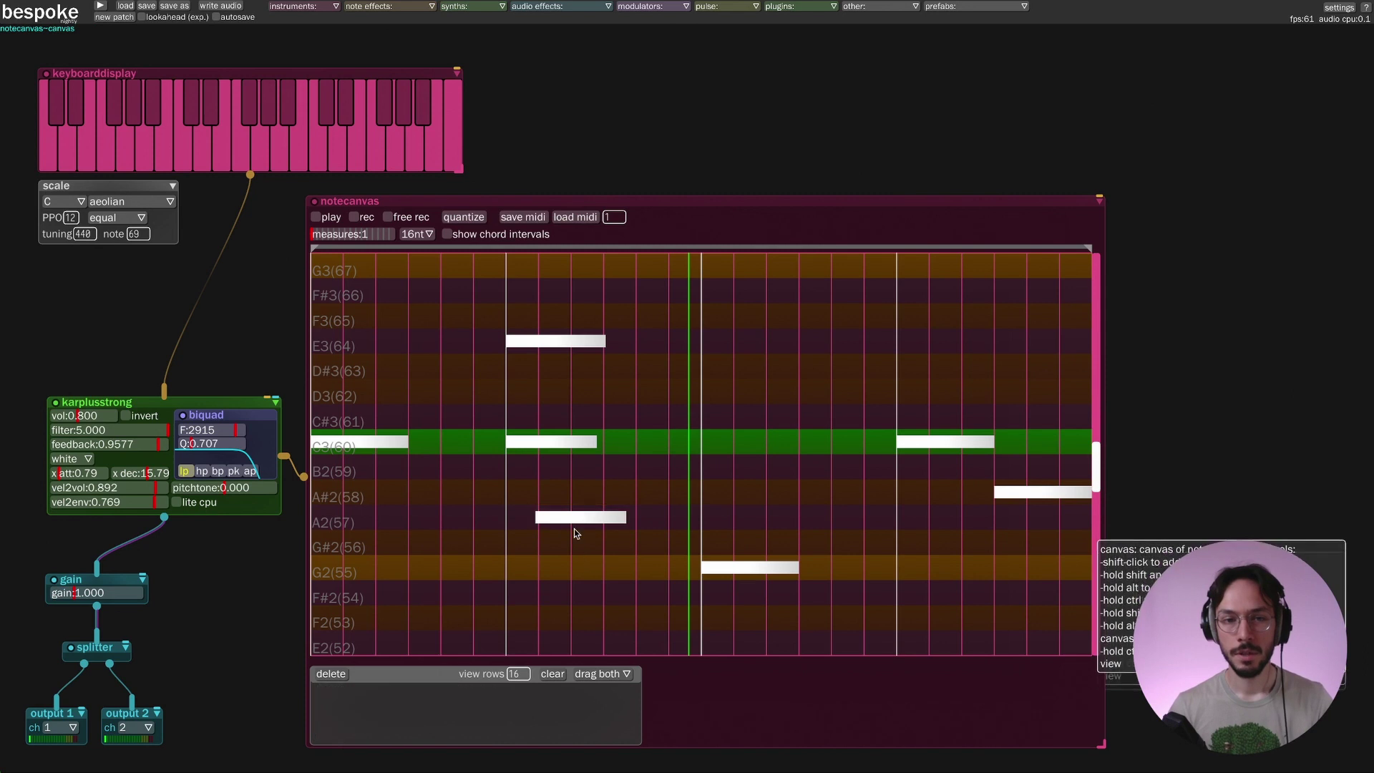
left_click(463, 218)
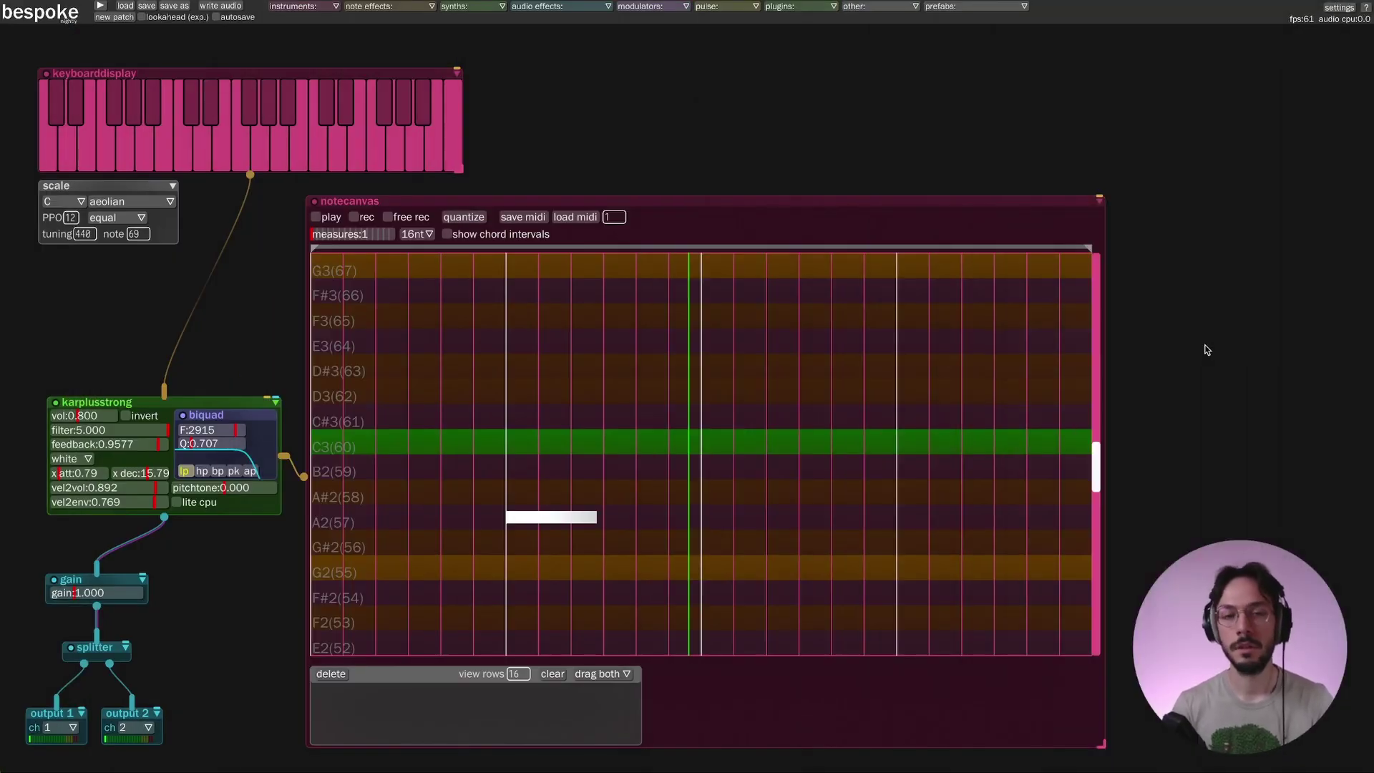
Step: Set the A2 note's row to 68 and its velocity to 1.000
left_click(576, 516)
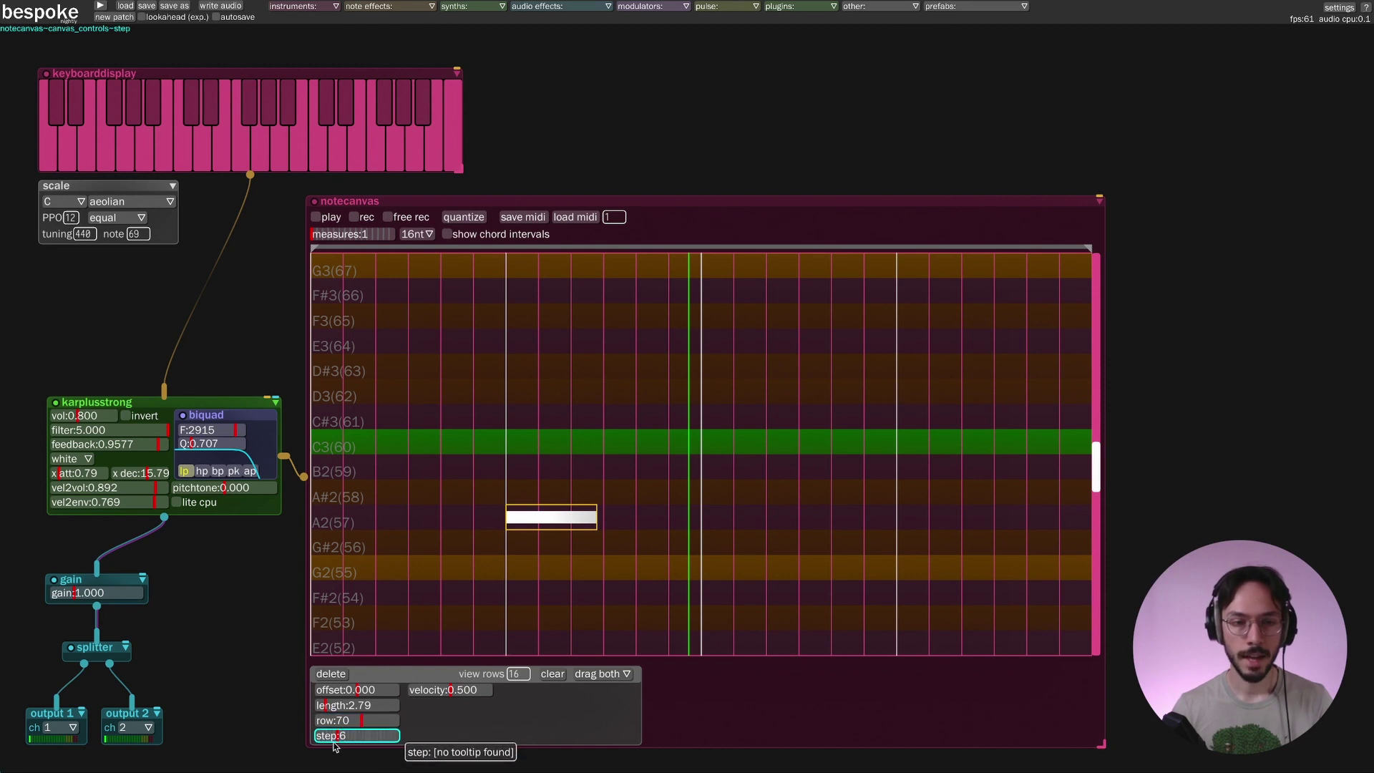
left_click_drag(362, 721, 353, 722)
mouse_move(355, 722)
left_mouse_down()
mouse_move(340, 735)
mouse_move(352, 735)
left_mouse_up()
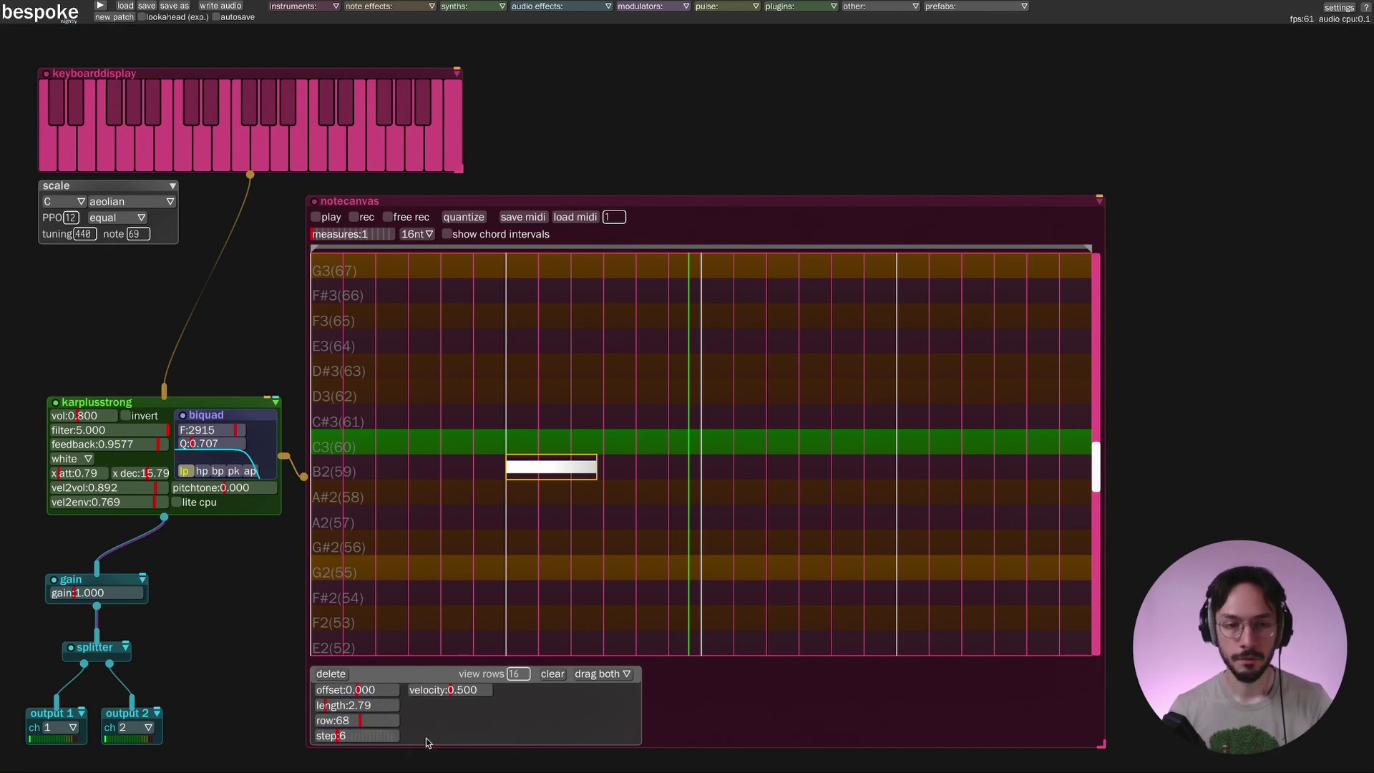
left_click(441, 691)
left_click_drag(441, 691, 493, 691)
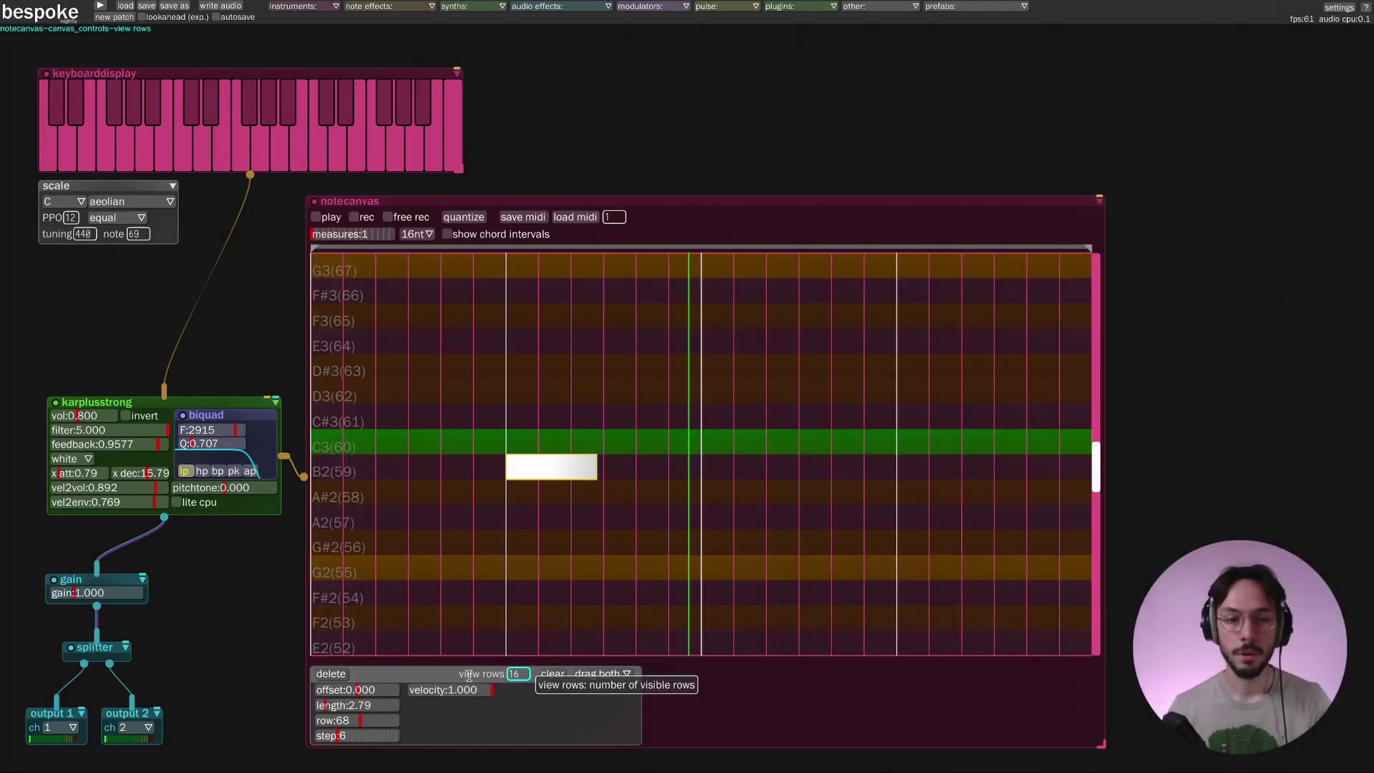
Step: Try 32 and 64 view rows for the notecanvas
left_click(527, 673)
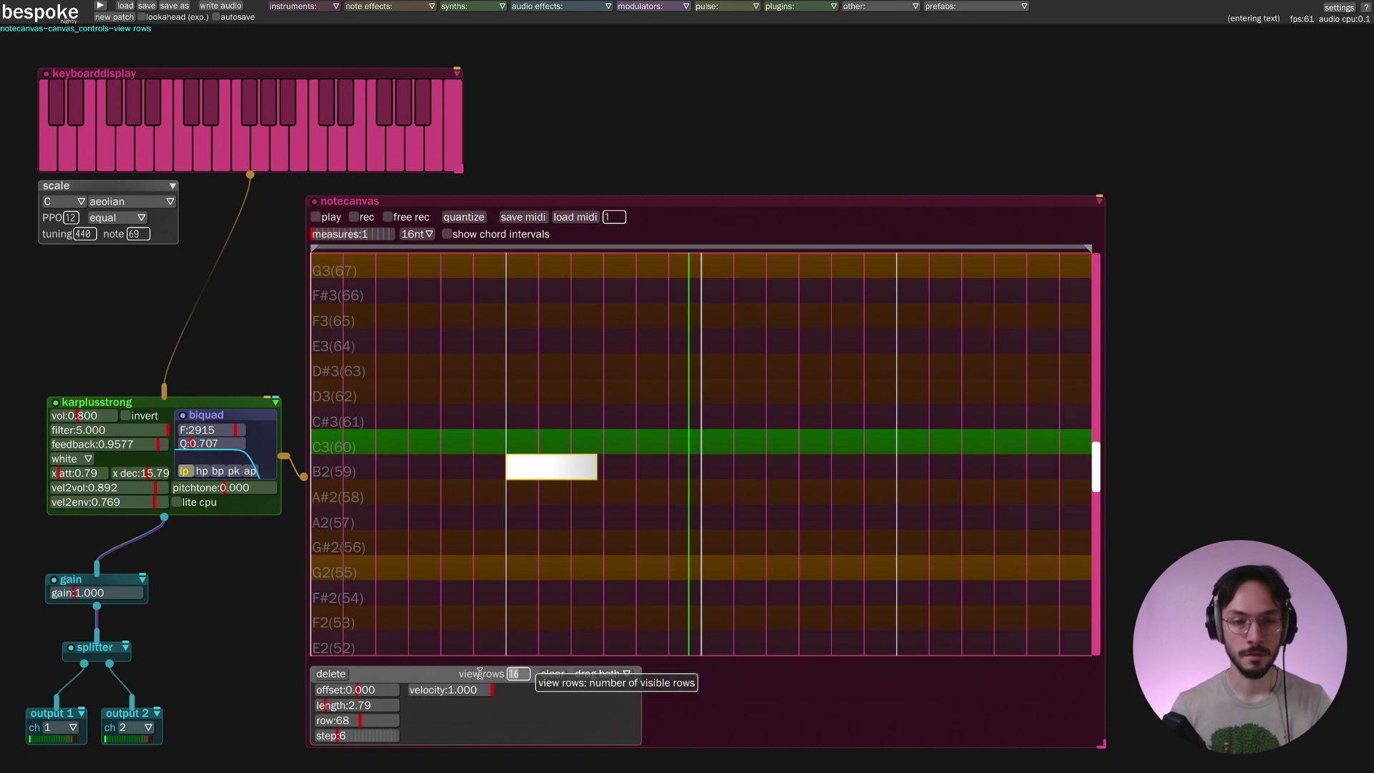
type("32")
key("Return")
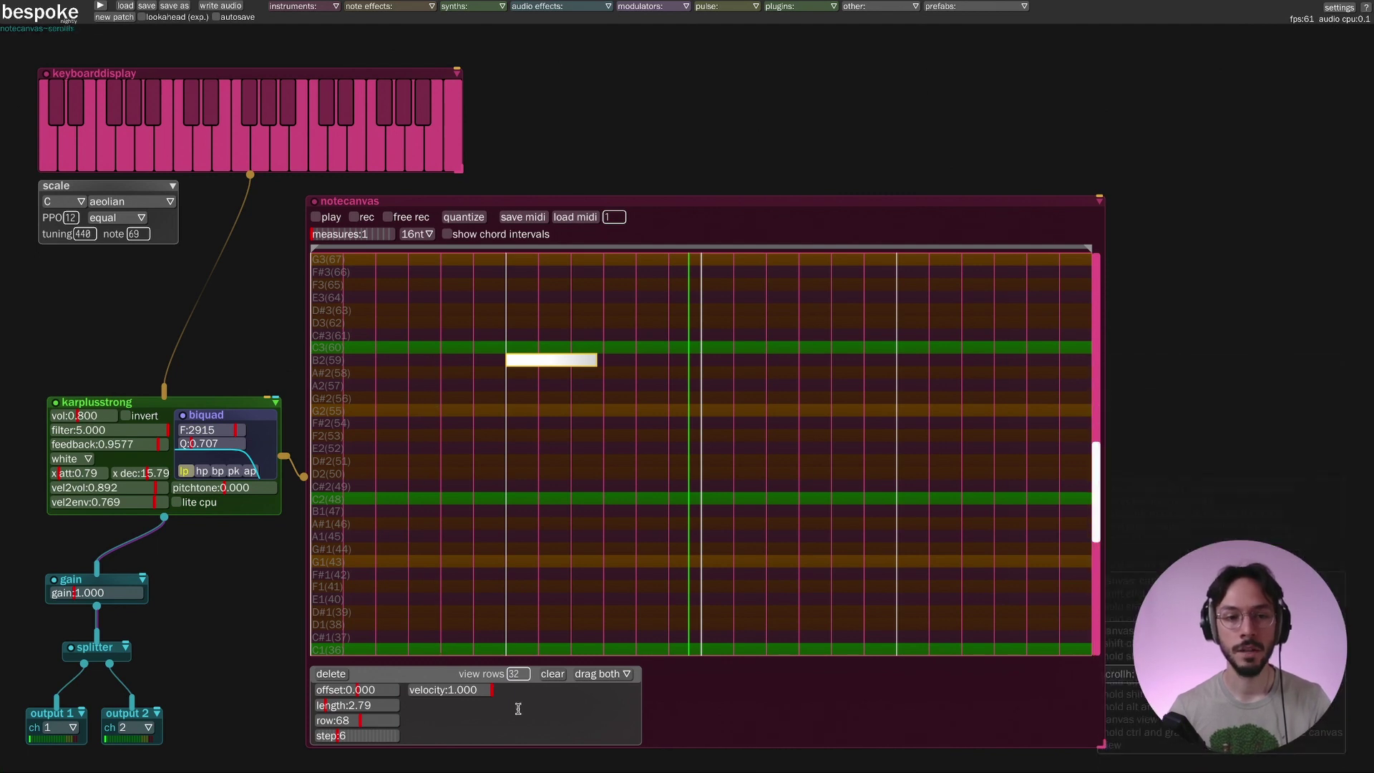
left_click(518, 674)
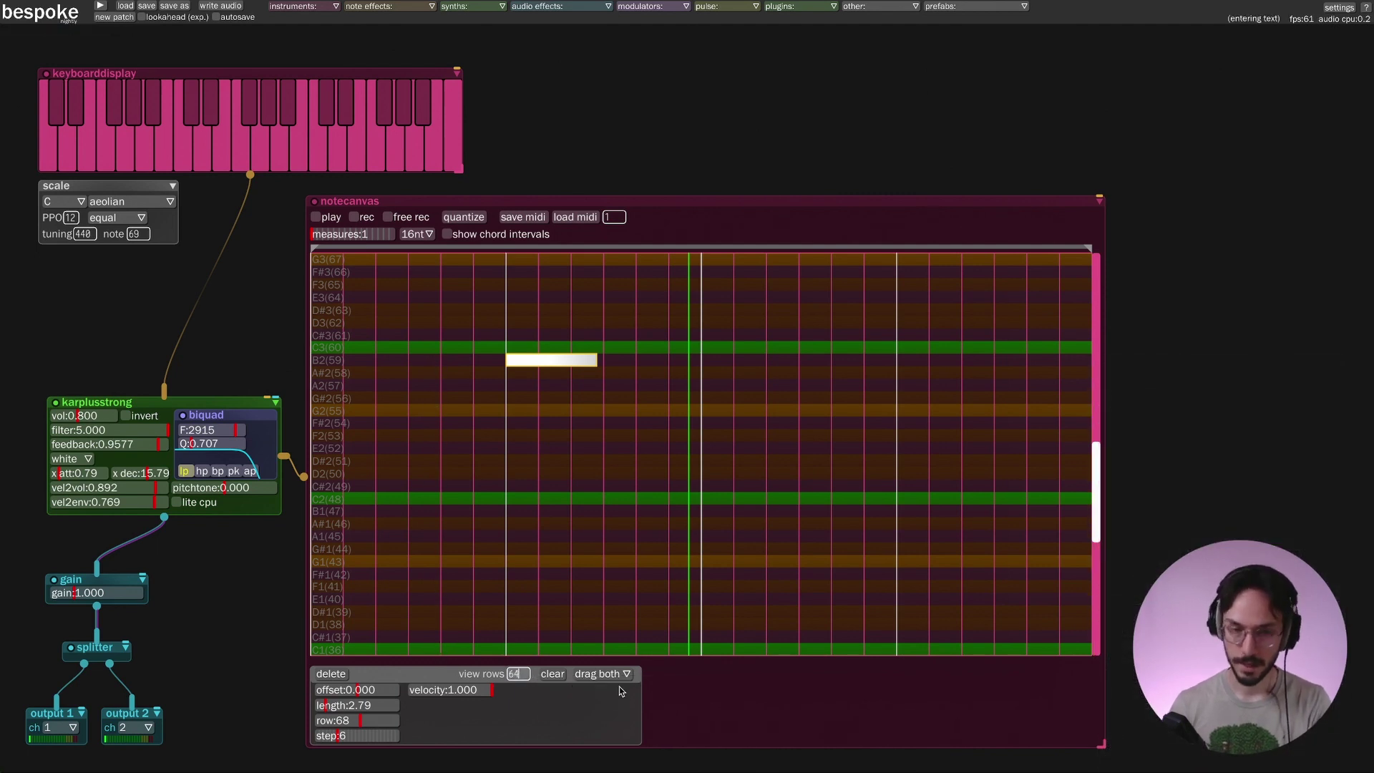
key("Return")
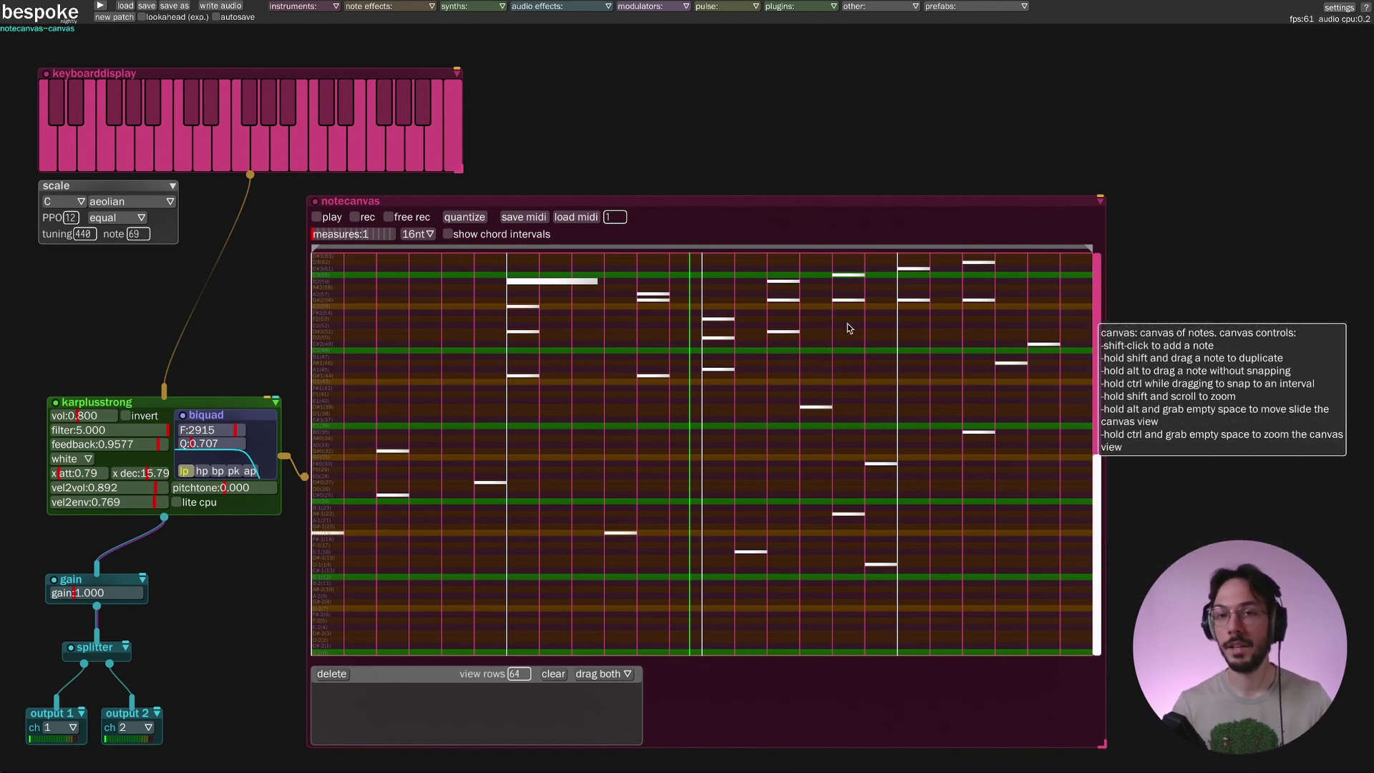
Step: Show chord intervals and, with view rows set to 16, raise the B2 note at step 14 to C3
left_click(448, 236)
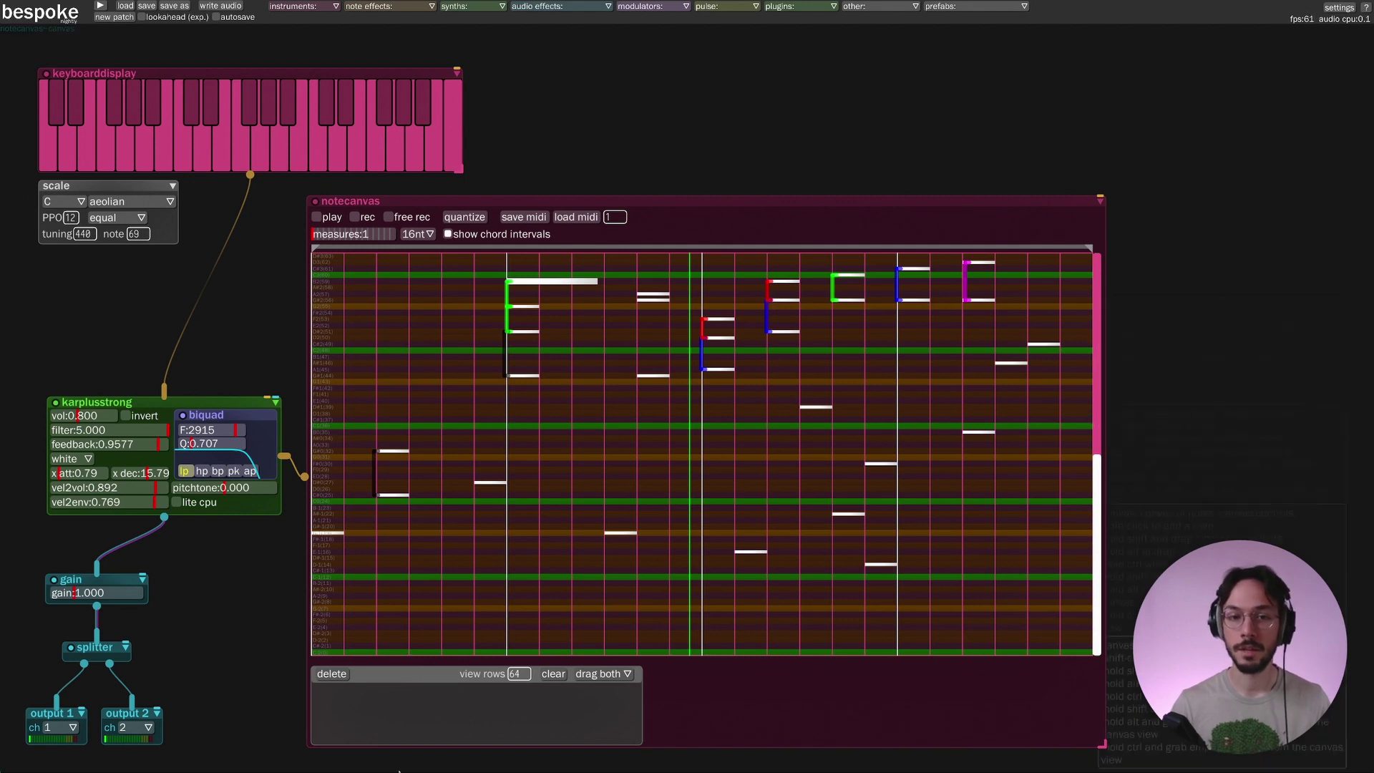
left_click(517, 674)
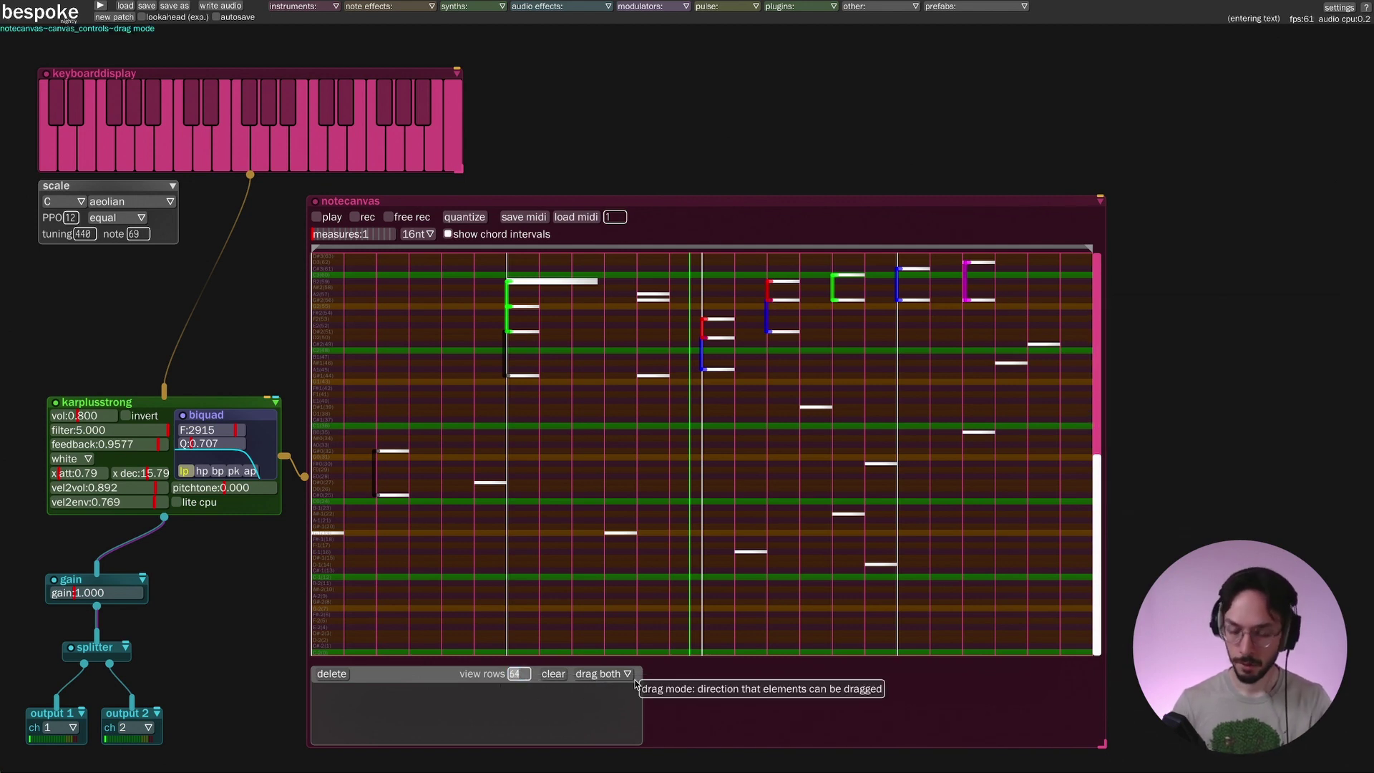
type("16")
key("Return")
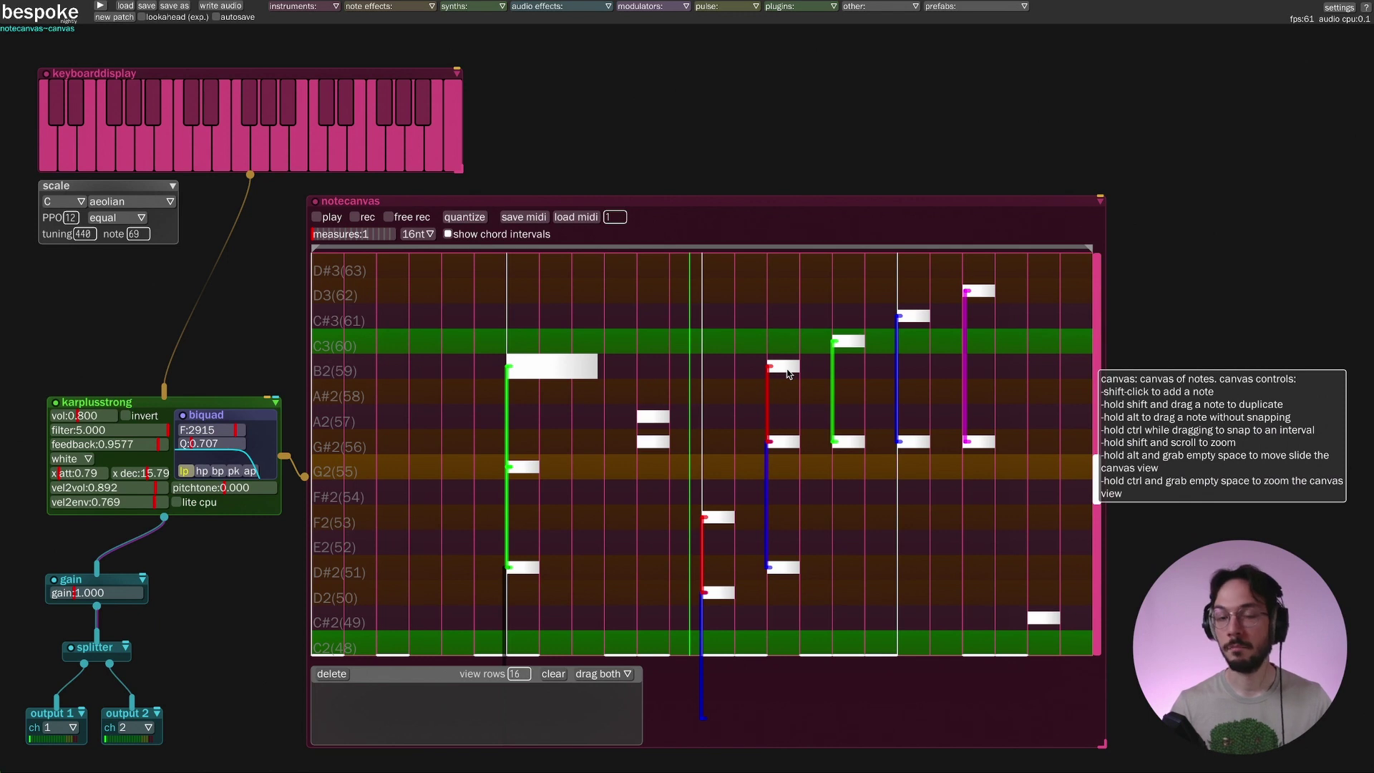
left_click_drag(787, 373, 785, 347)
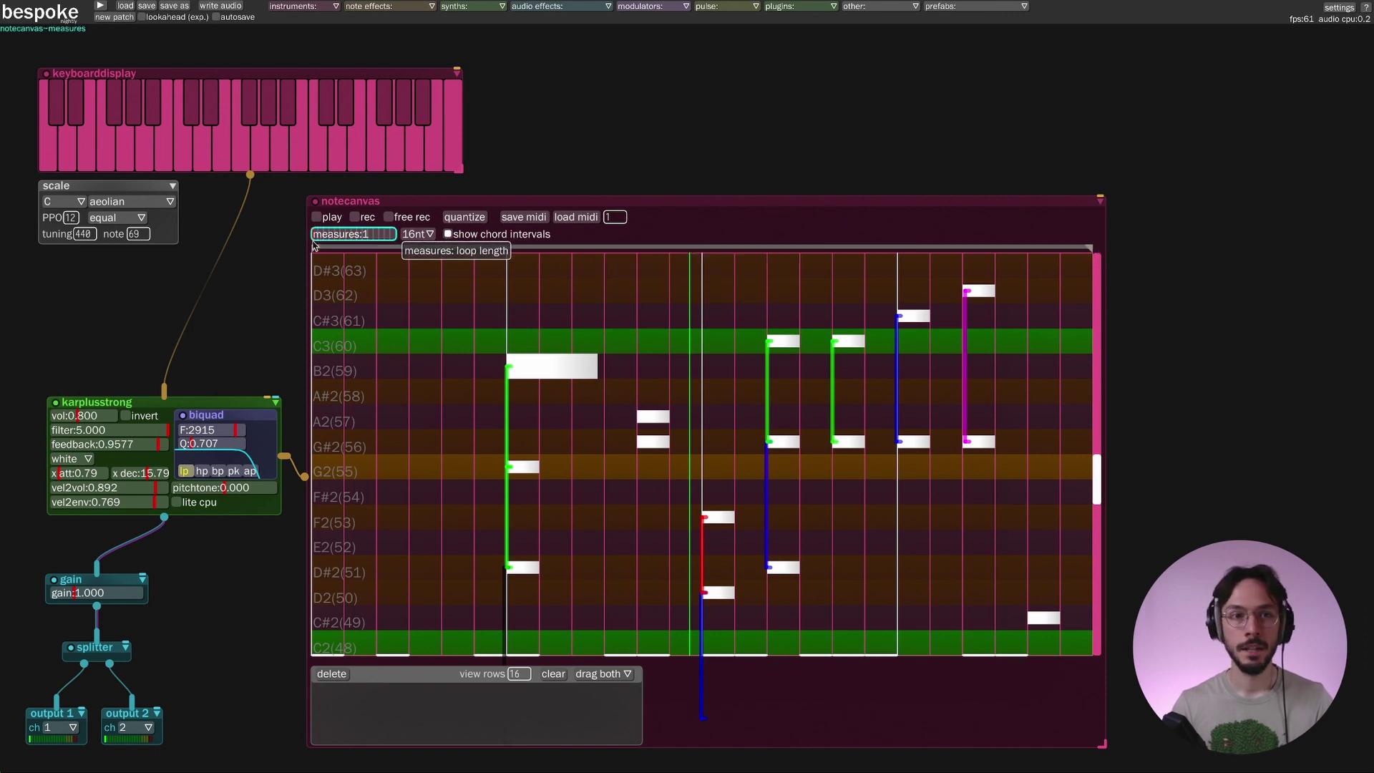
Step: Set the notecanvas to 2 measures and shorten the loop range to end after the first measure
left_click_drag(315, 241, 319, 242)
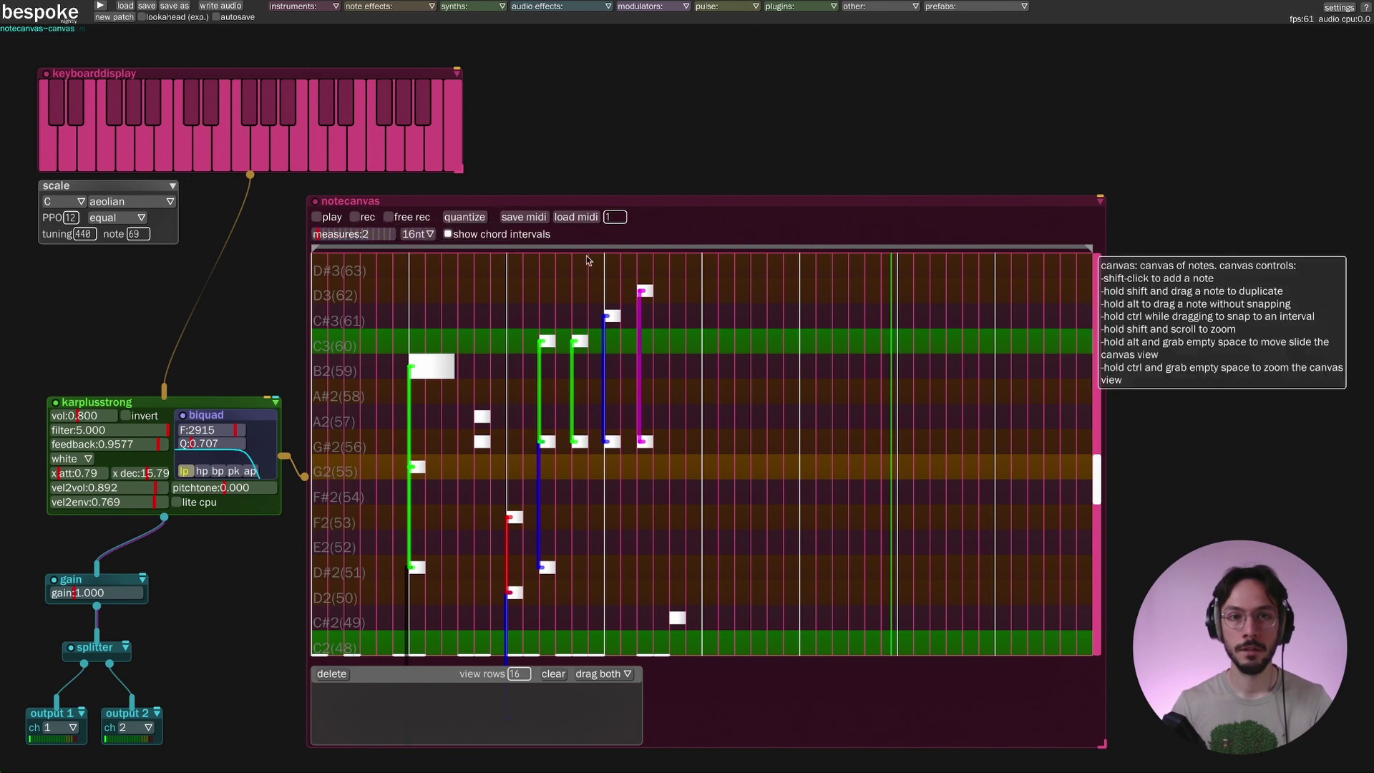
left_click_drag(1088, 248, 701, 263)
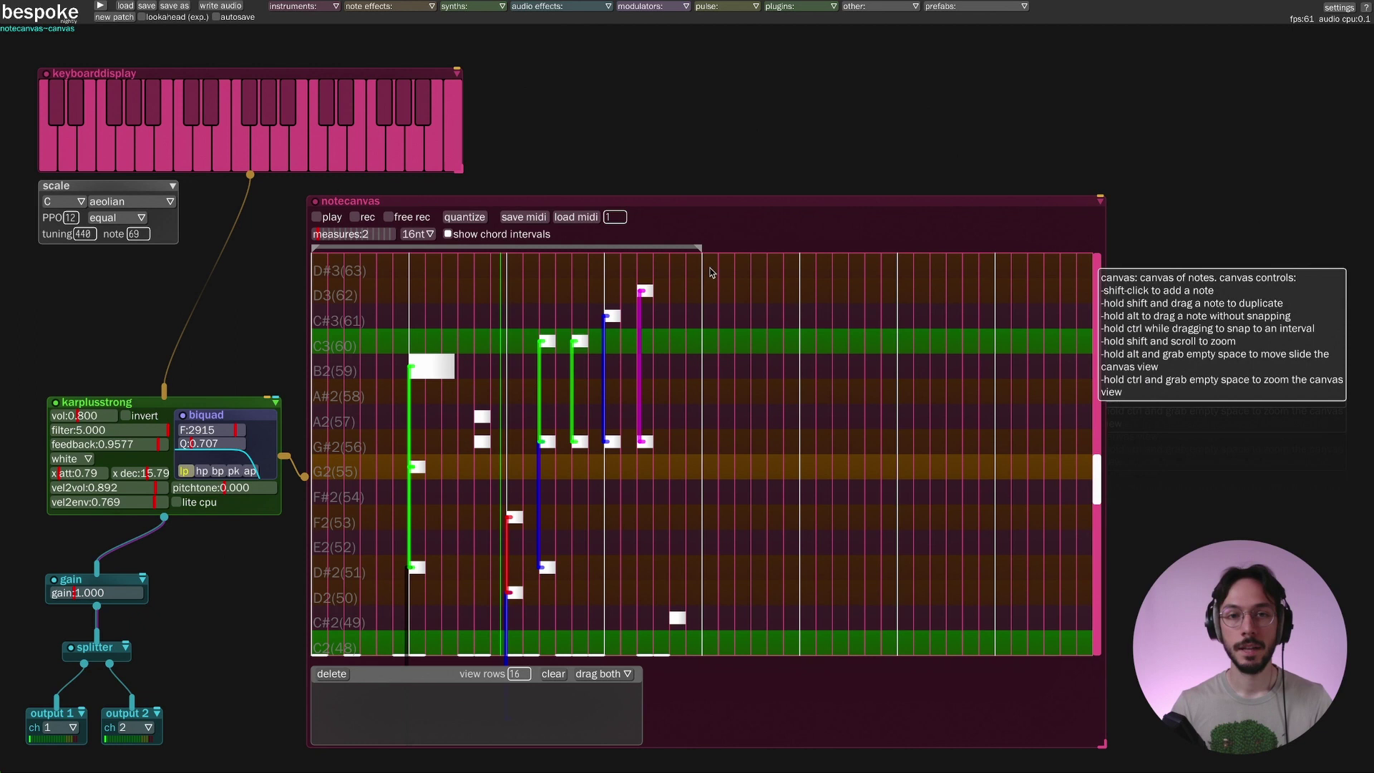